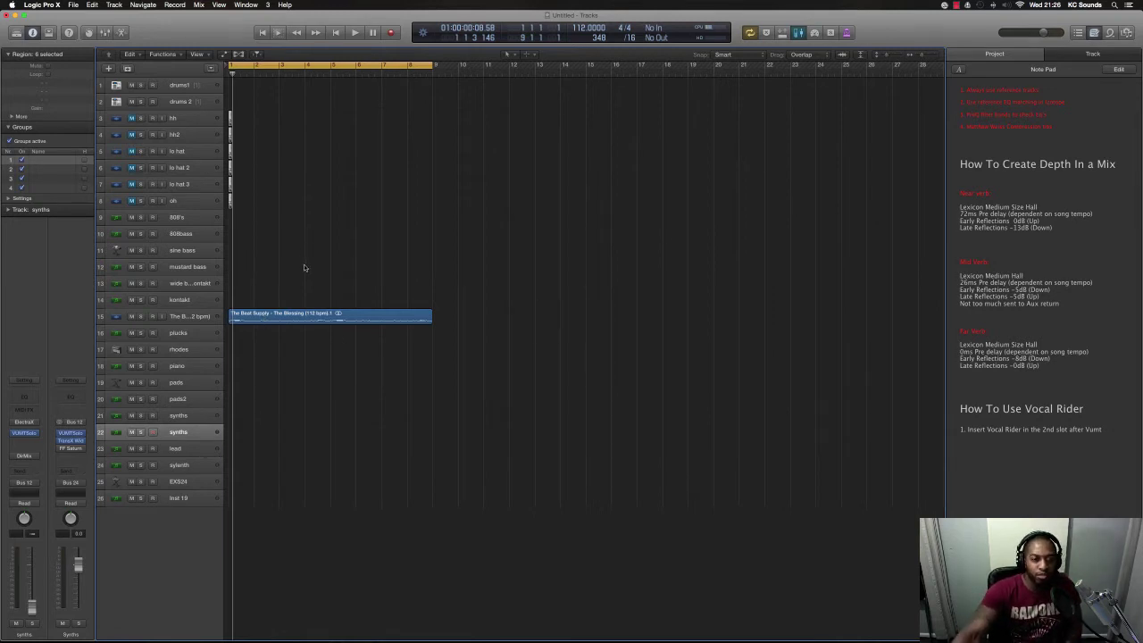
# - Select The Beat Supply - The Blessing region, hide the project notes, and select the track holding that sample
pyautogui.click(372, 322)
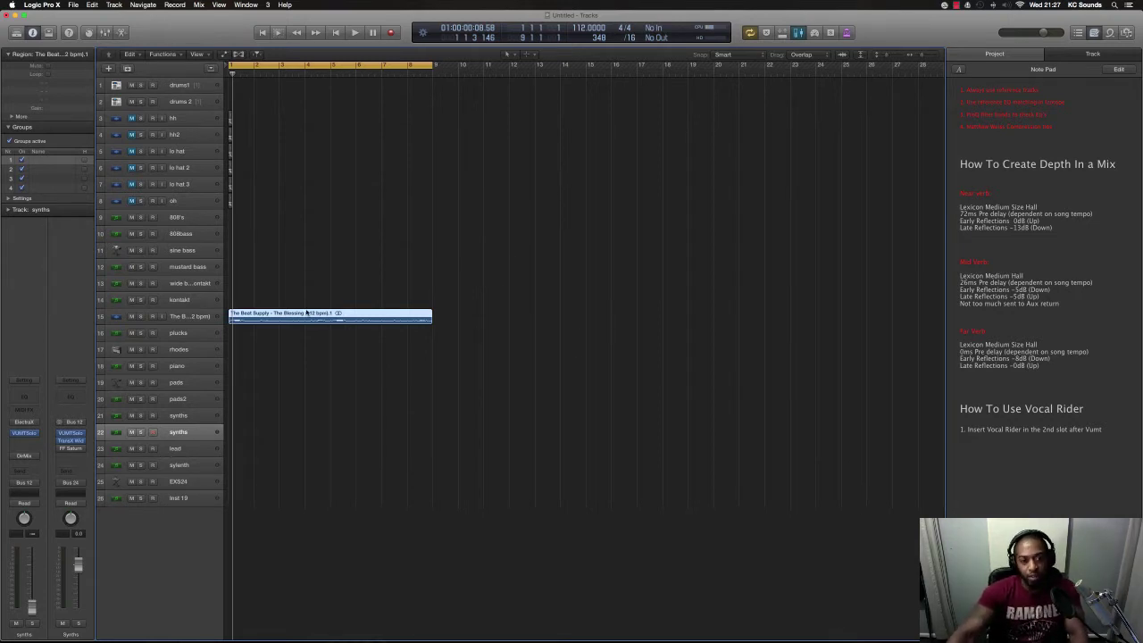
pyautogui.press('super+Right')
pyautogui.press('super+Right')
pyautogui.press('super+Right')
pyautogui.press('super+Right')
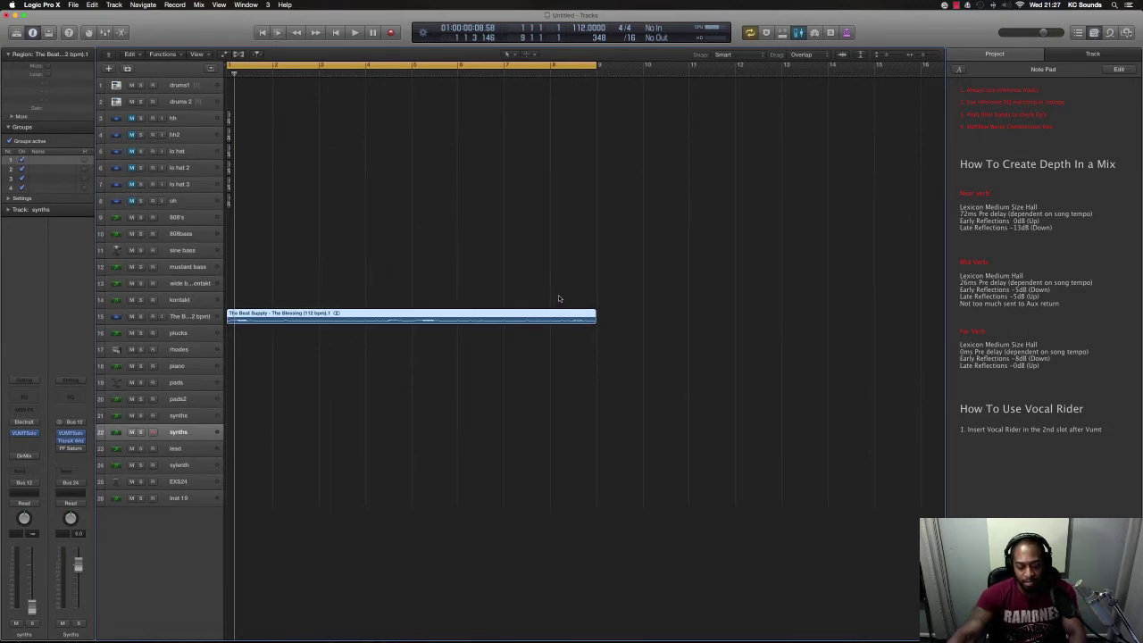
pyautogui.press('f')
pyautogui.press('f')
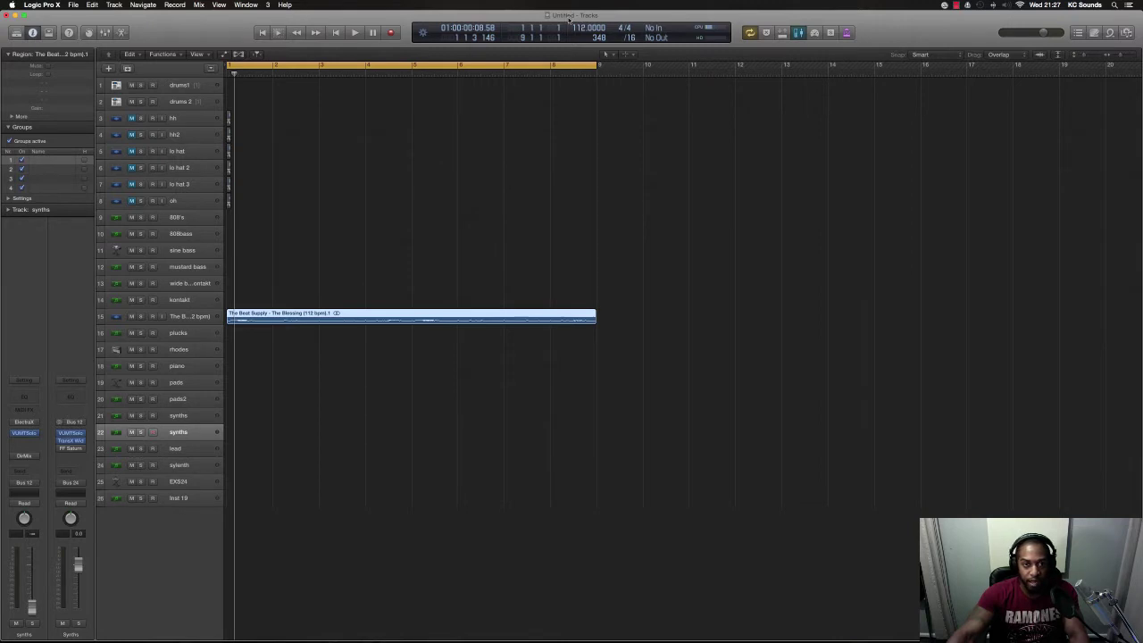
pyautogui.click(190, 319)
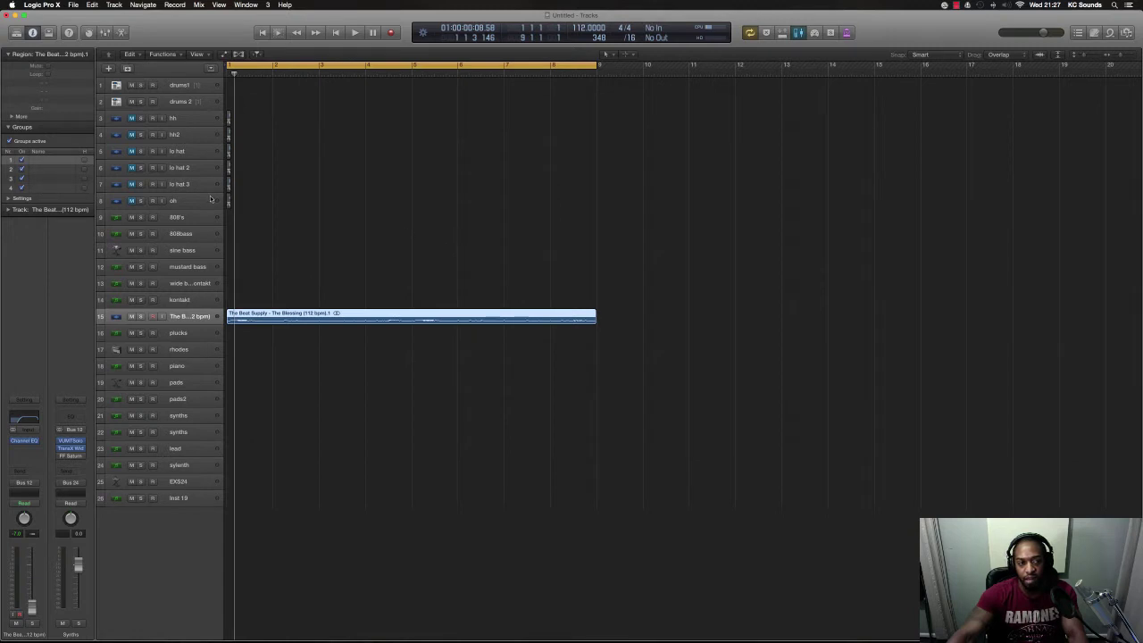
# - Select the six hi-hat regions at bar 1 and enlarge the arrangement view around the eight-bar sample
pyautogui.moveTo(251, 195); pyautogui.dragTo(229, 121)
pyautogui.press('super+Down')
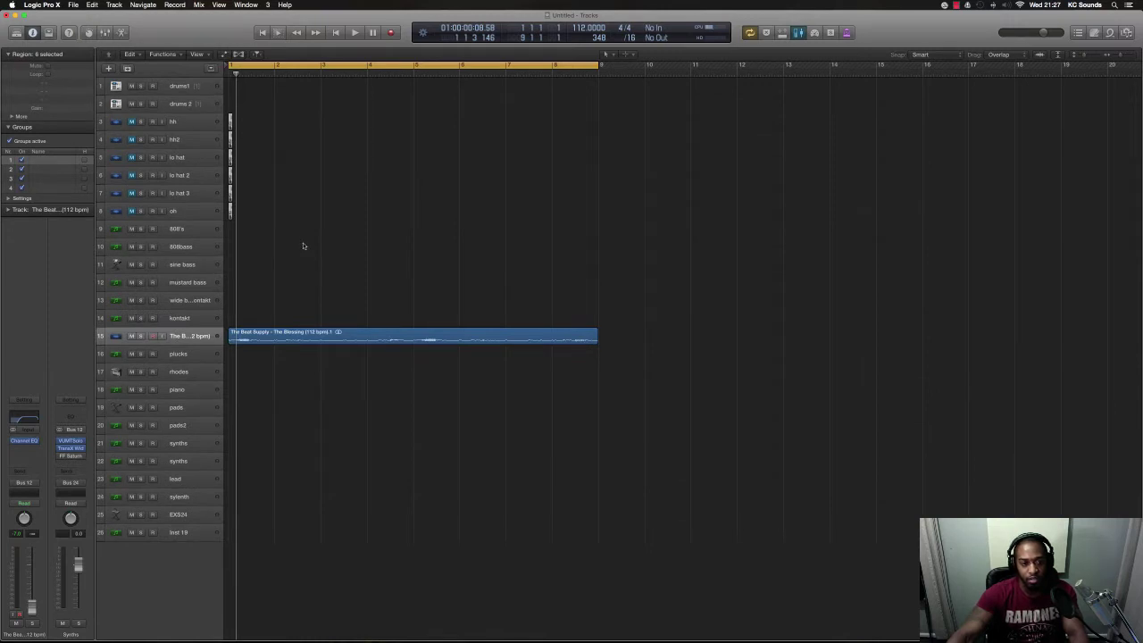
pyautogui.press('super+Right')
pyautogui.press('super+Right')
pyautogui.press('super+Right')
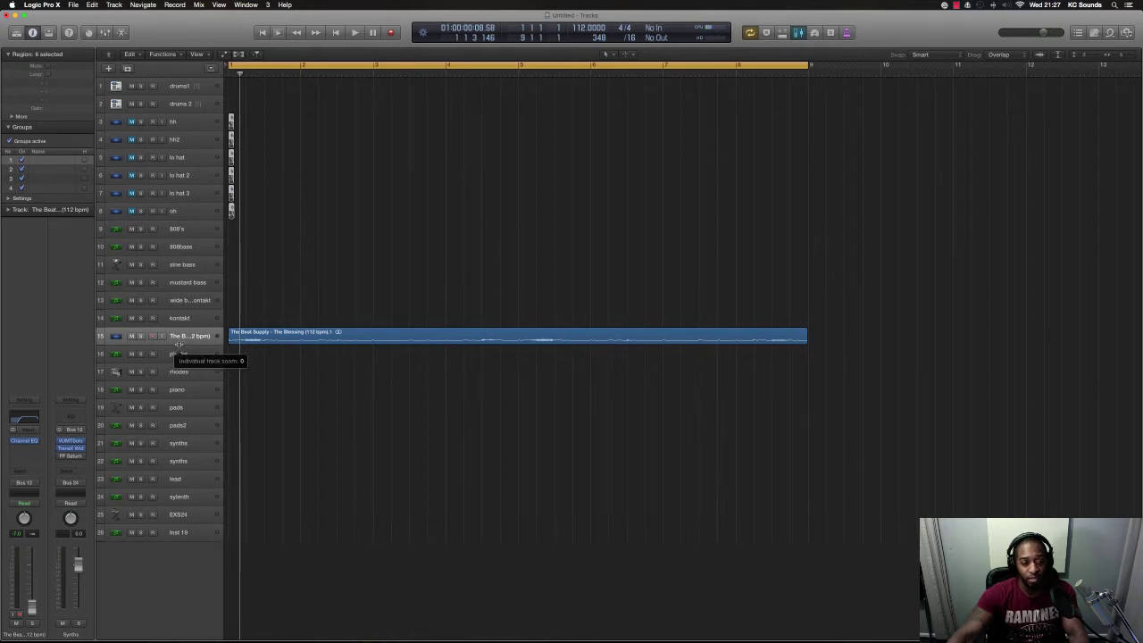
pyautogui.moveTo(179, 345); pyautogui.dragTo(179, 357)
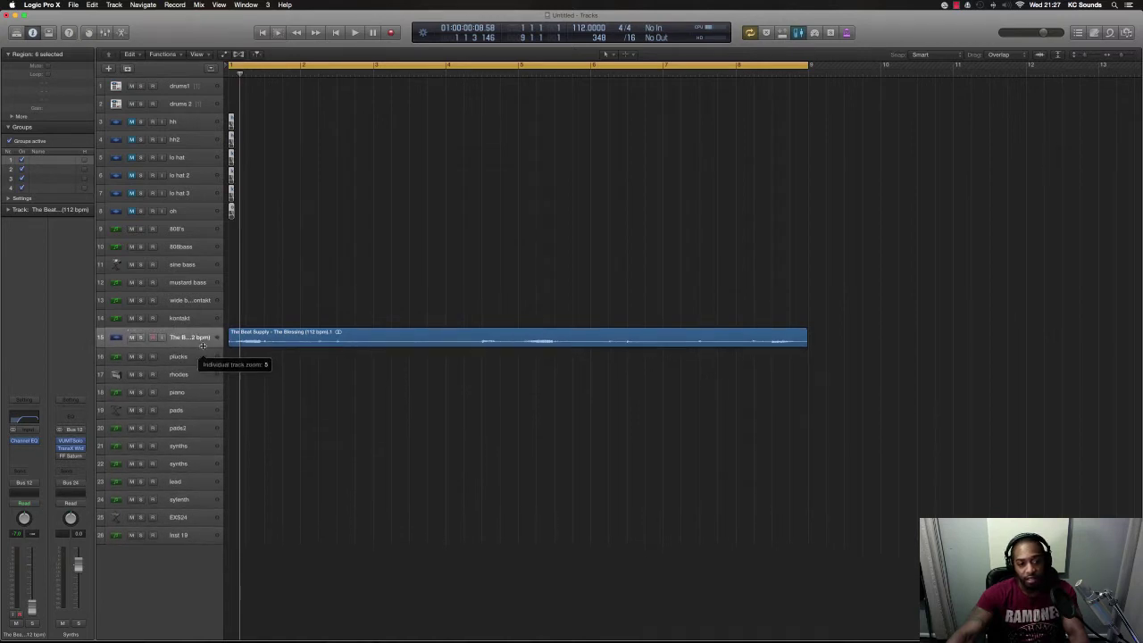
pyautogui.moveTo(201, 355); pyautogui.dragTo(202, 345)
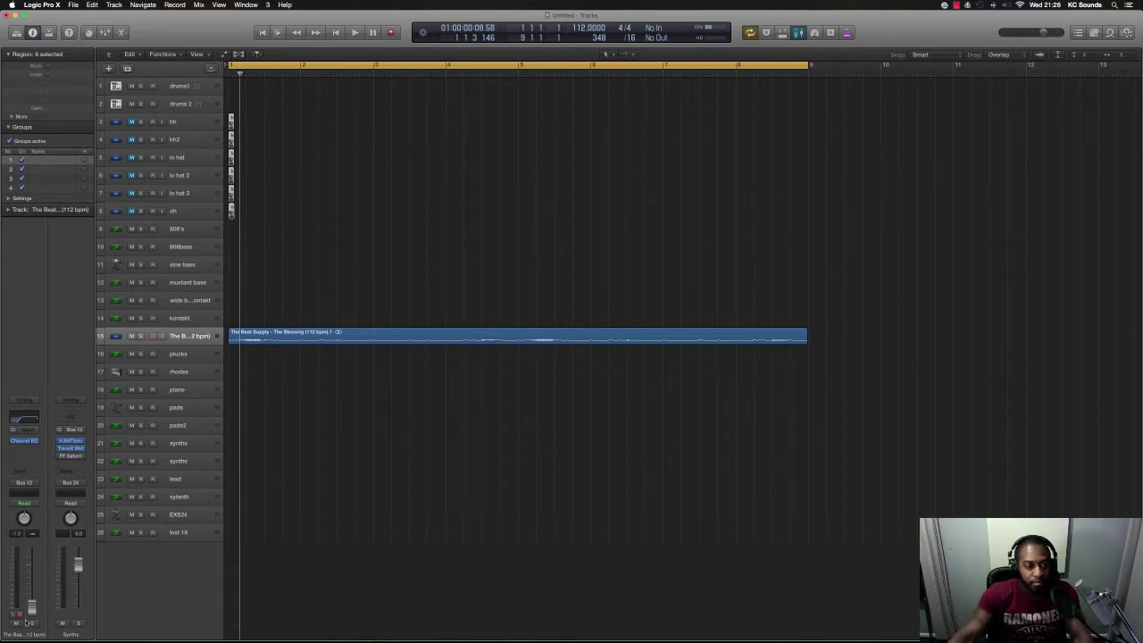
# - Raise The Blessing sample track's fader to about -8.4 dB and insert the VUMTSolo metering plug-in before its Channel EQ
pyautogui.moveTo(31, 609); pyautogui.dragTo(32, 582)
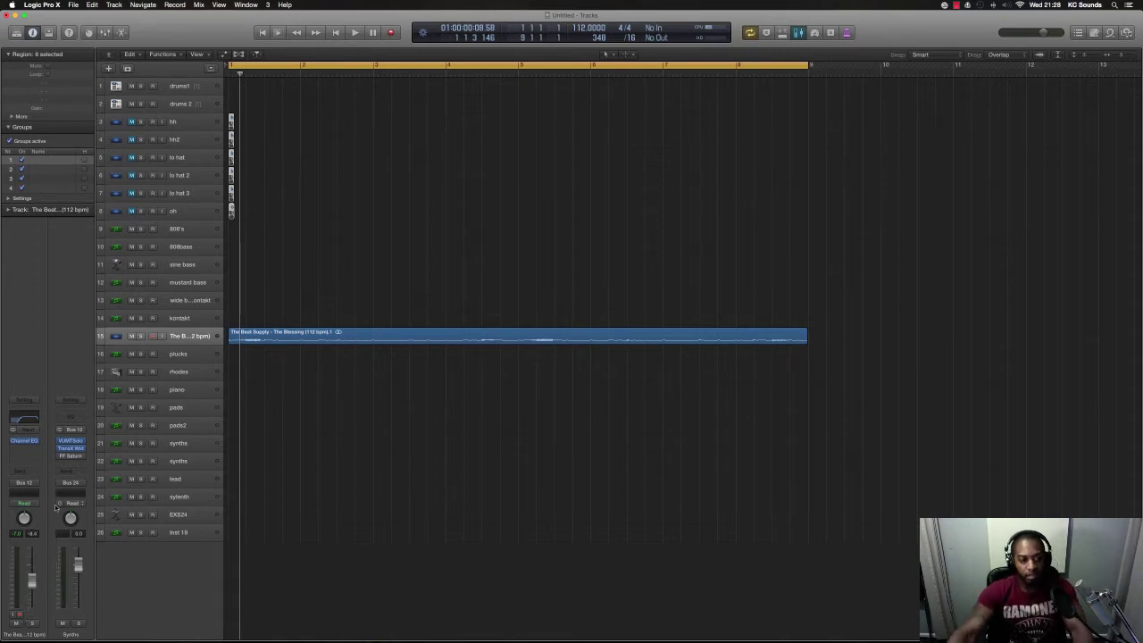
pyautogui.click(30, 450)
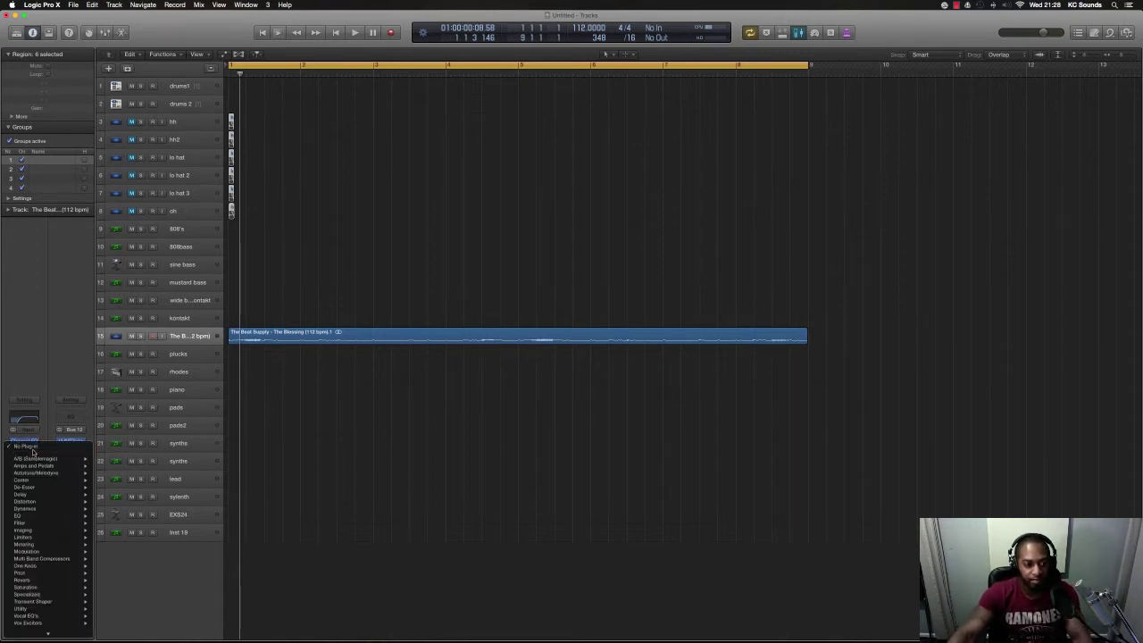
pyautogui.moveTo(65, 546)
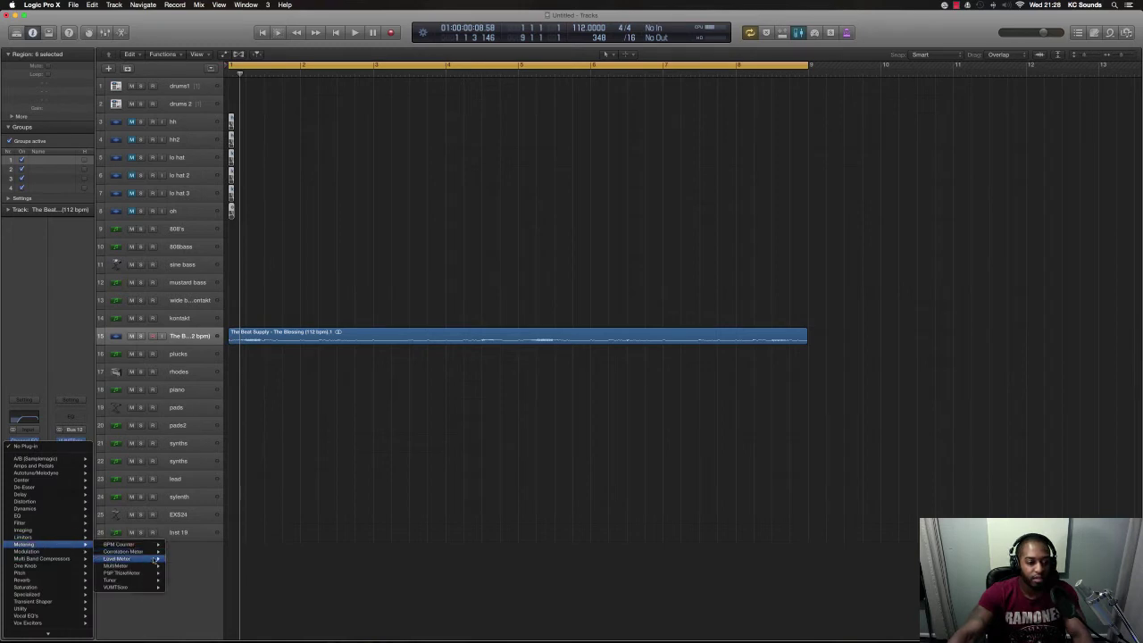
pyautogui.moveTo(146, 574)
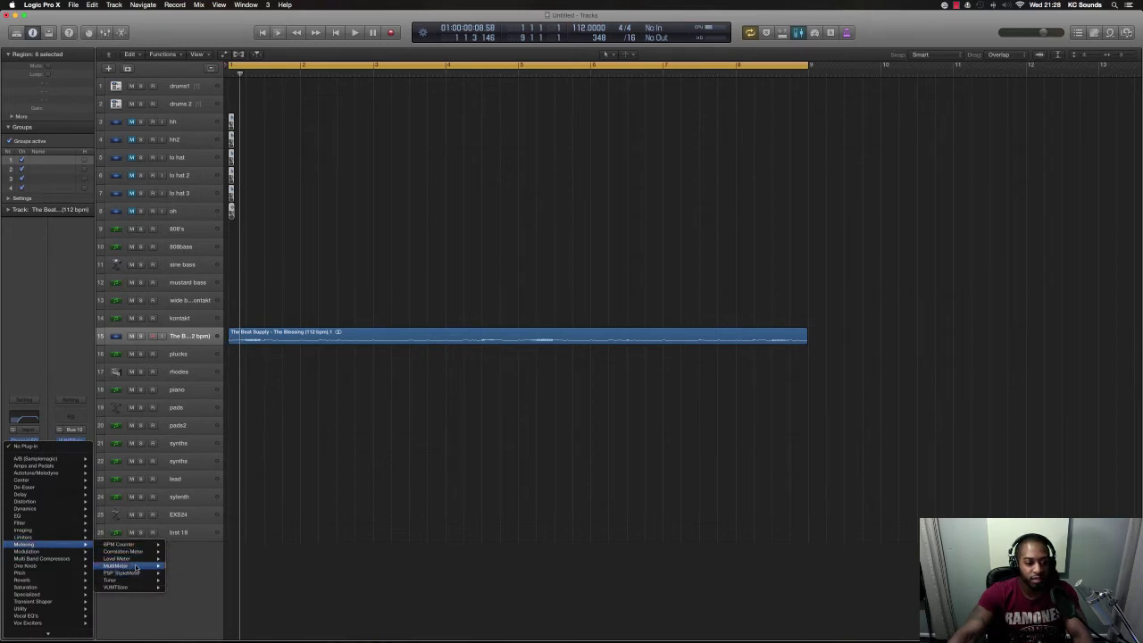
pyautogui.click(178, 587)
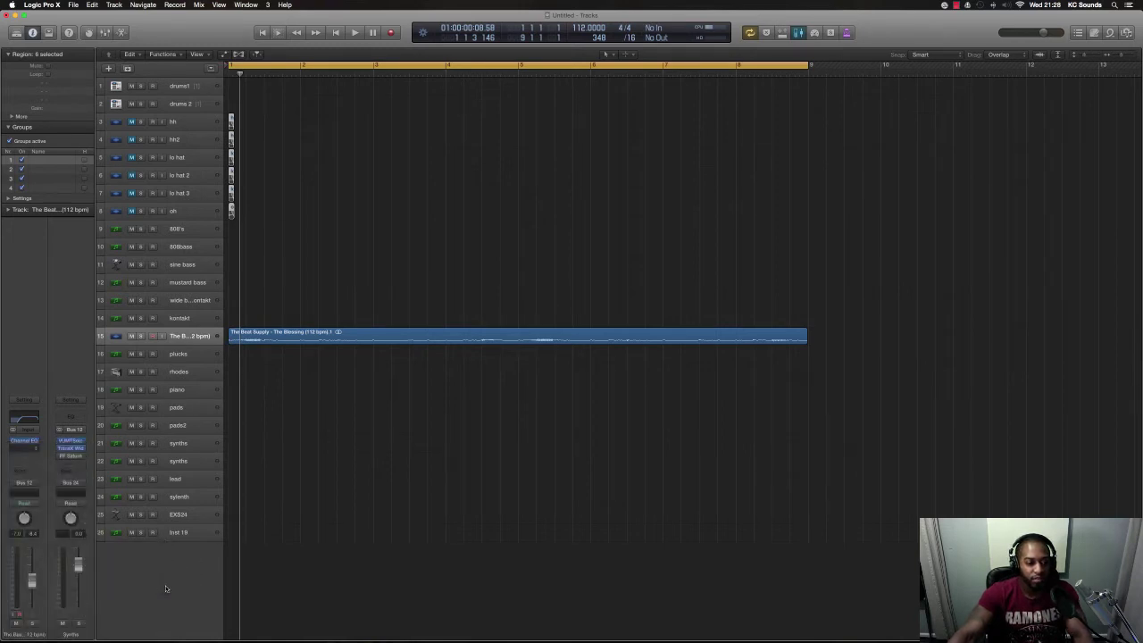
# - Open the sample track's Channel EQ and VUMTSolo, and raise the VUMTSolo gain while the sample plays
pyautogui.click(24, 440)
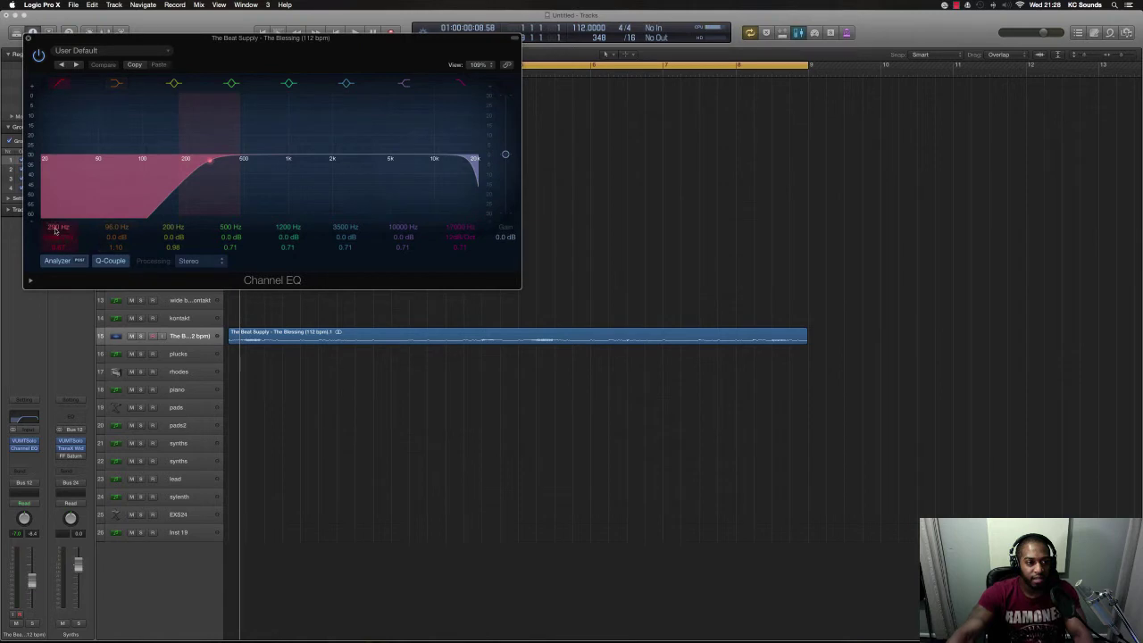
pyautogui.moveTo(192, 43); pyautogui.dragTo(628, 253)
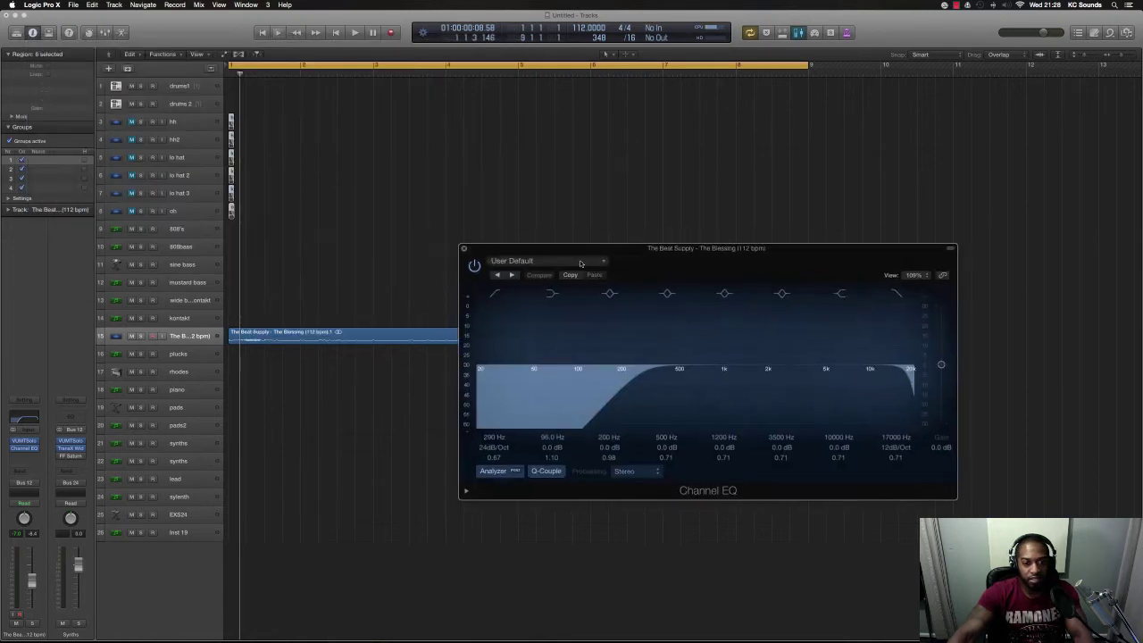
pyautogui.click(24, 440)
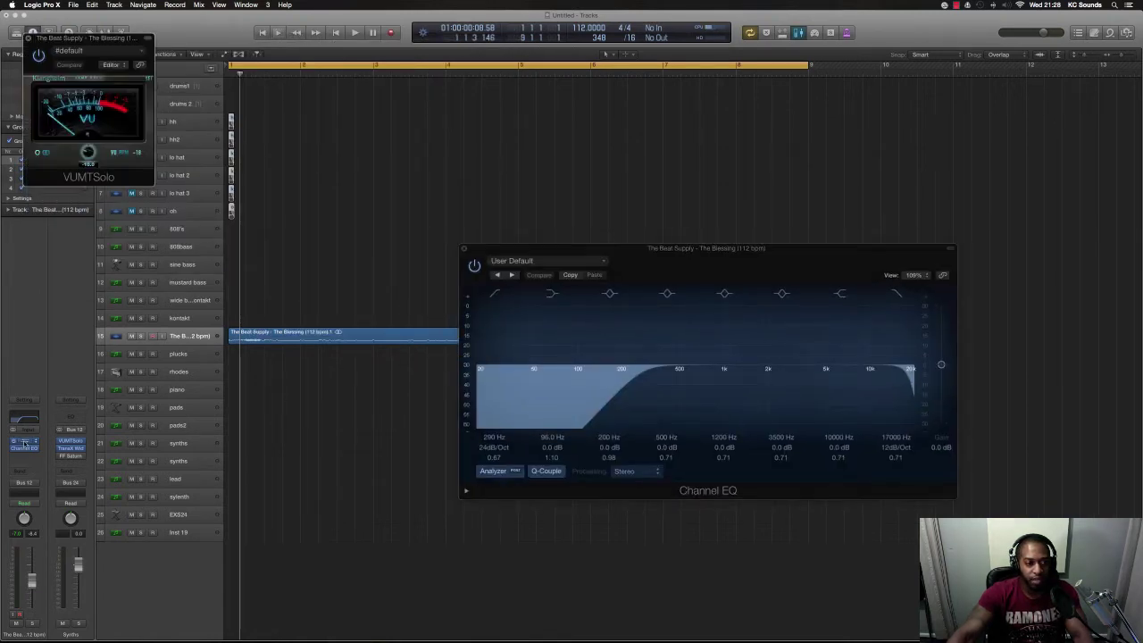
pyautogui.press('space')
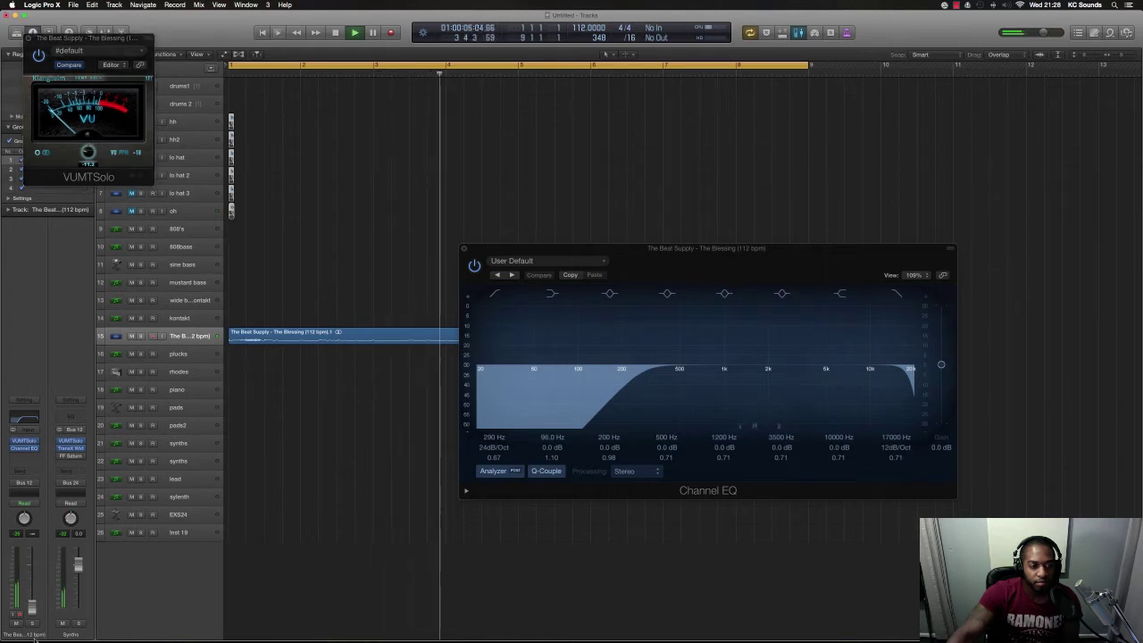
pyautogui.moveTo(88, 150); pyautogui.dragTo(90, 135)
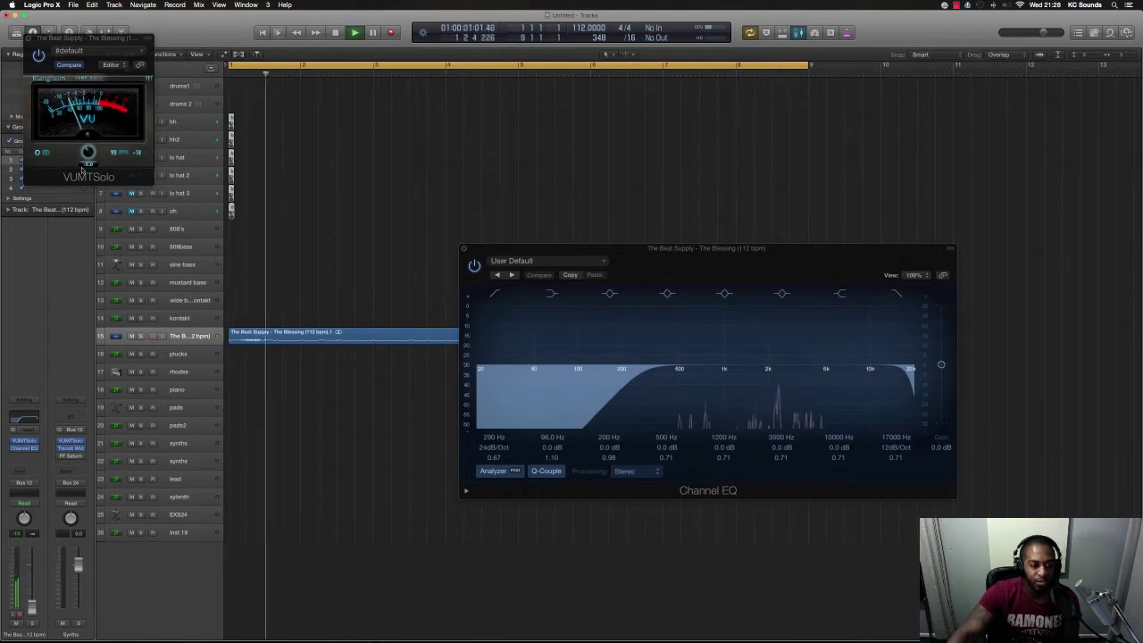
pyautogui.press('space')
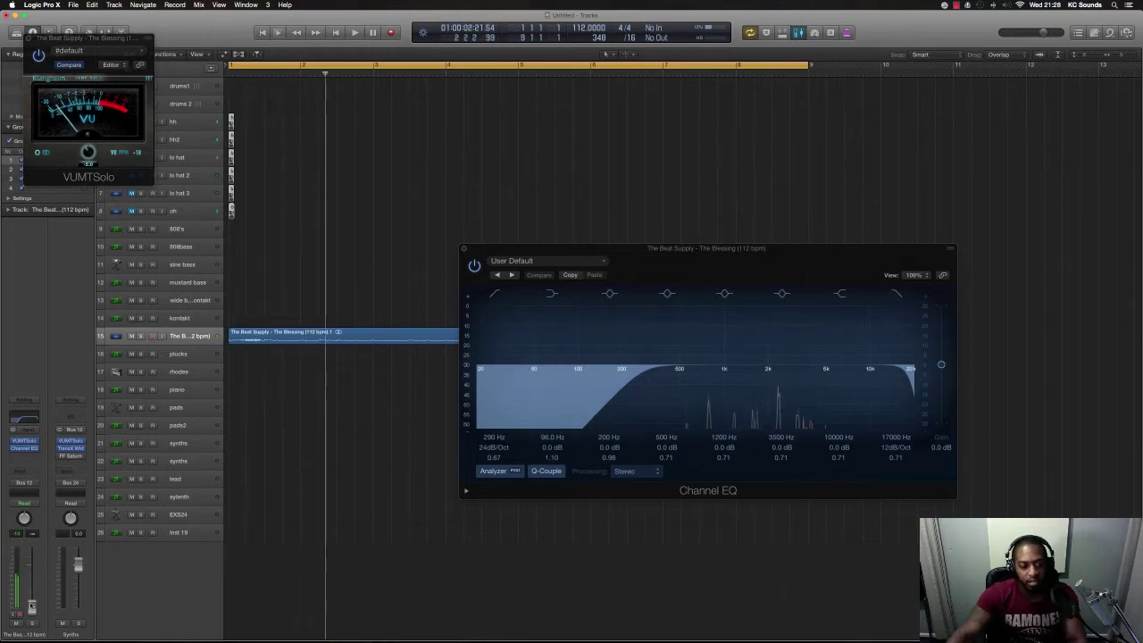
# - Set the sample track's fader to about -5.0 dB, play the sample, and close VUMTSolo
pyautogui.moveTo(31, 600); pyautogui.dragTo(32, 577)
pyautogui.press('space')
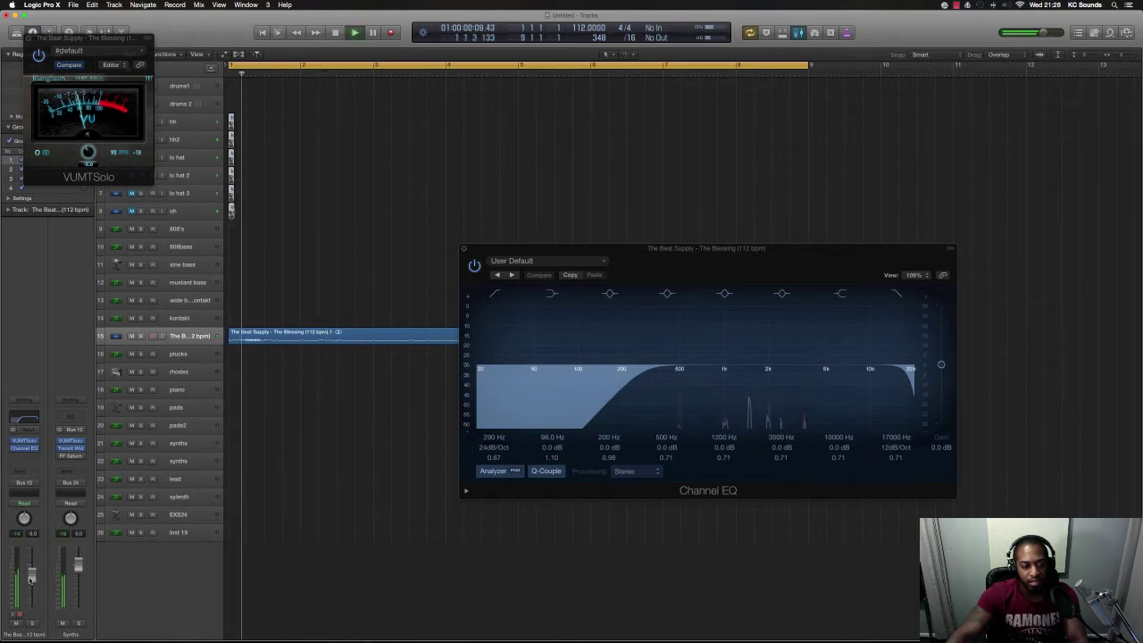
pyautogui.click(29, 38)
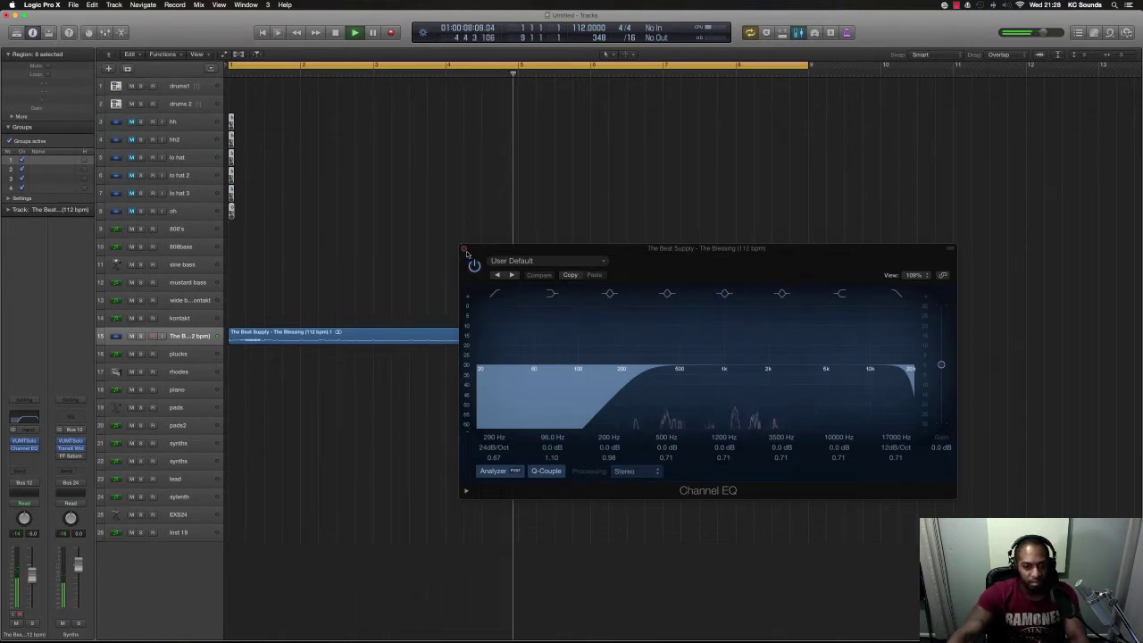
# - Lower the Channel EQ's low-cut frequency on the sample track to 210 Hz, listen to the result, and close the EQ
pyautogui.press('space')
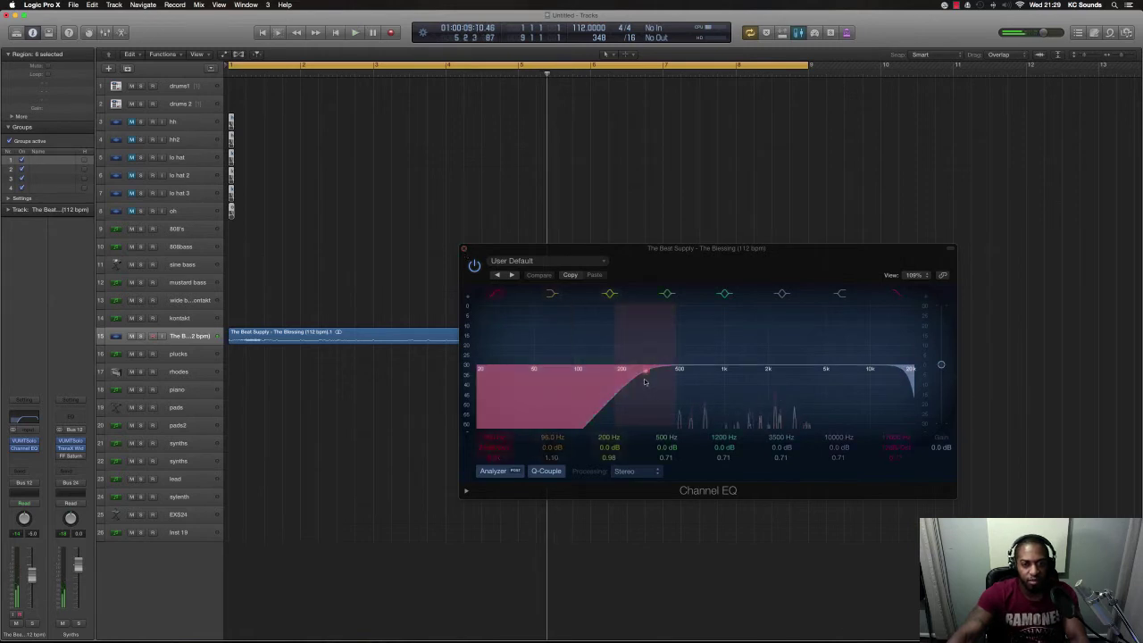
pyautogui.moveTo(641, 371); pyautogui.dragTo(614, 373)
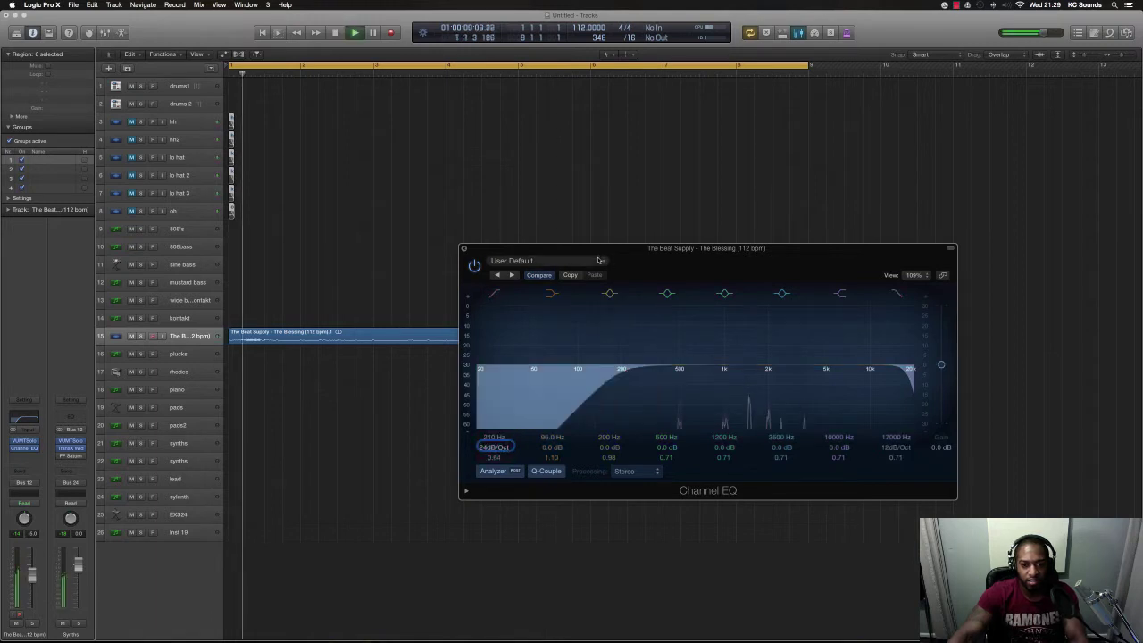
pyautogui.press('space')
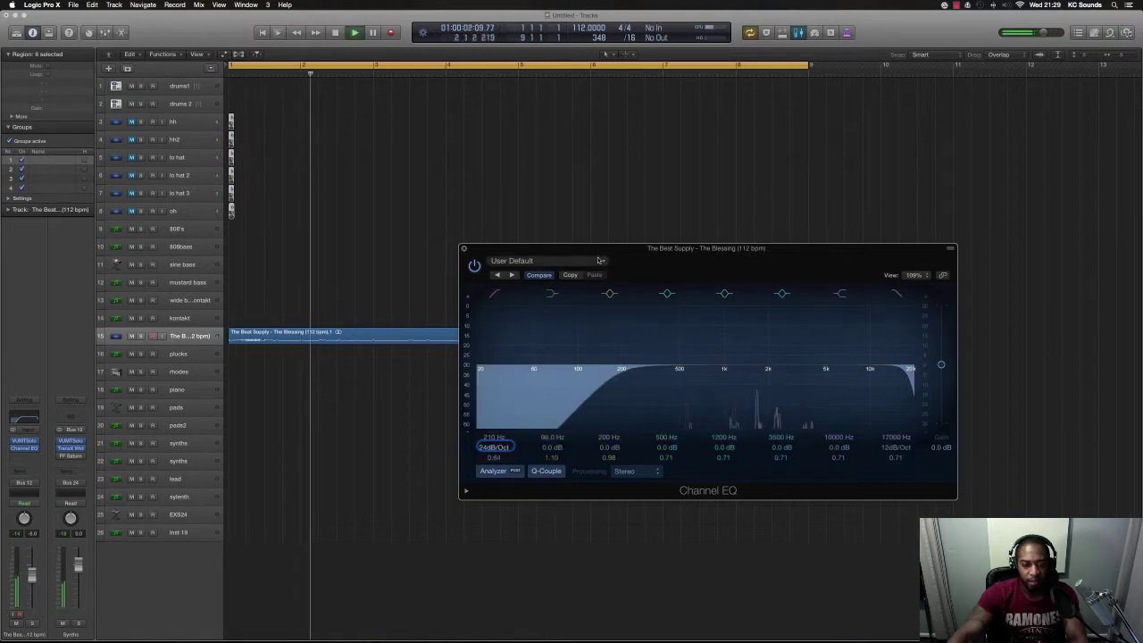
pyautogui.press('space')
pyautogui.click(463, 248)
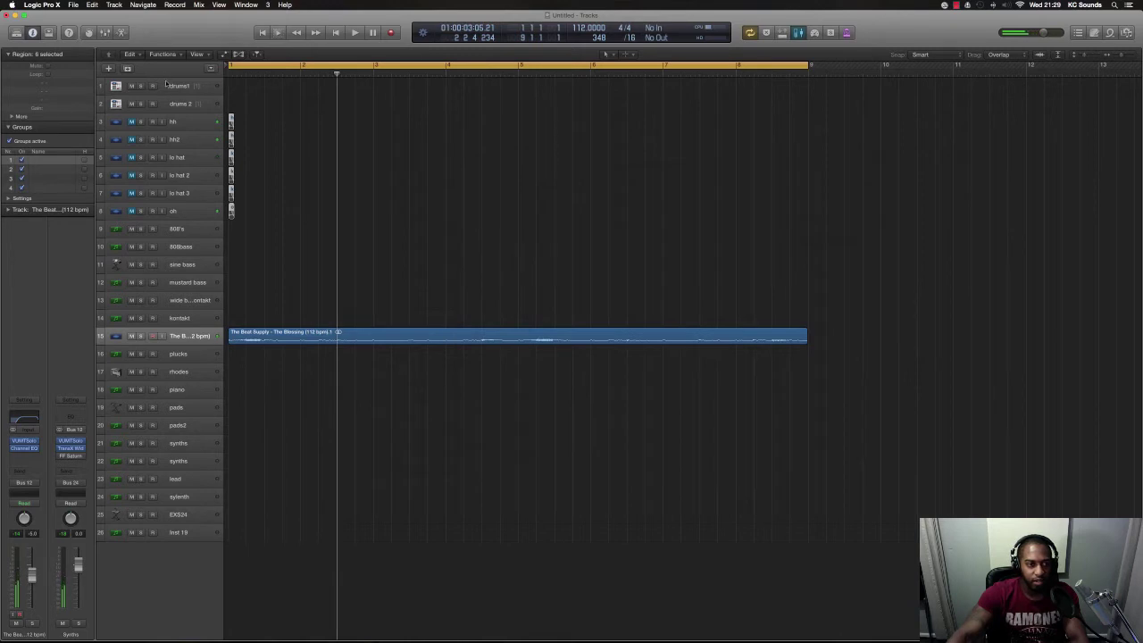
# - Record an eight-bar drum part on the drums1 track with its VUMTSolo meter open, and close the meter
pyautogui.click(285, 294)
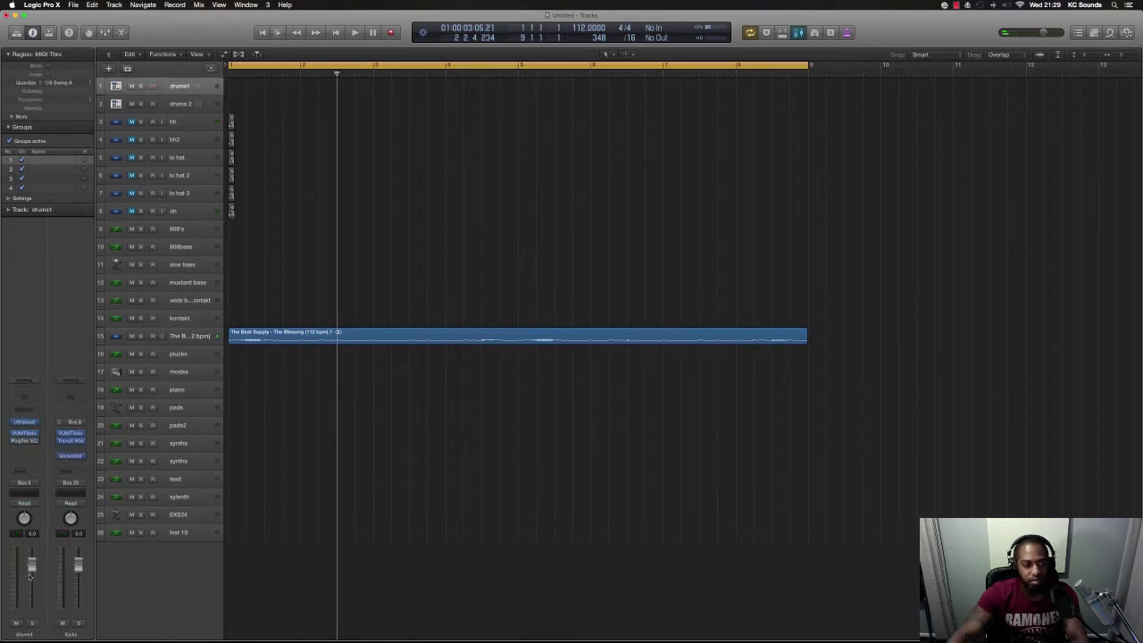
pyautogui.click(24, 434)
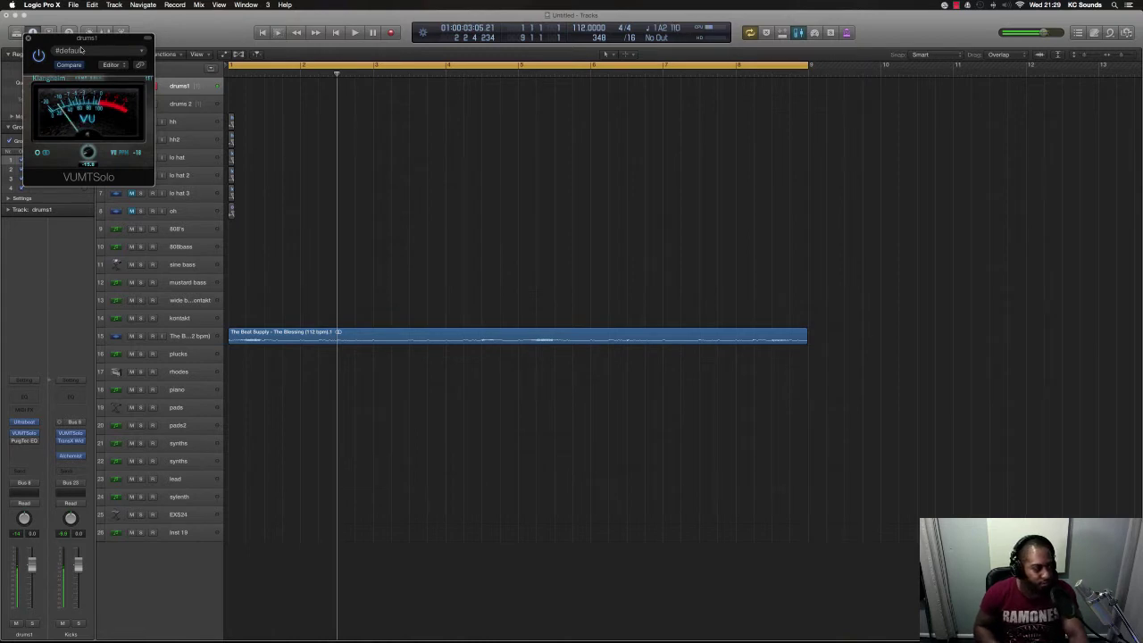
pyautogui.press('space')
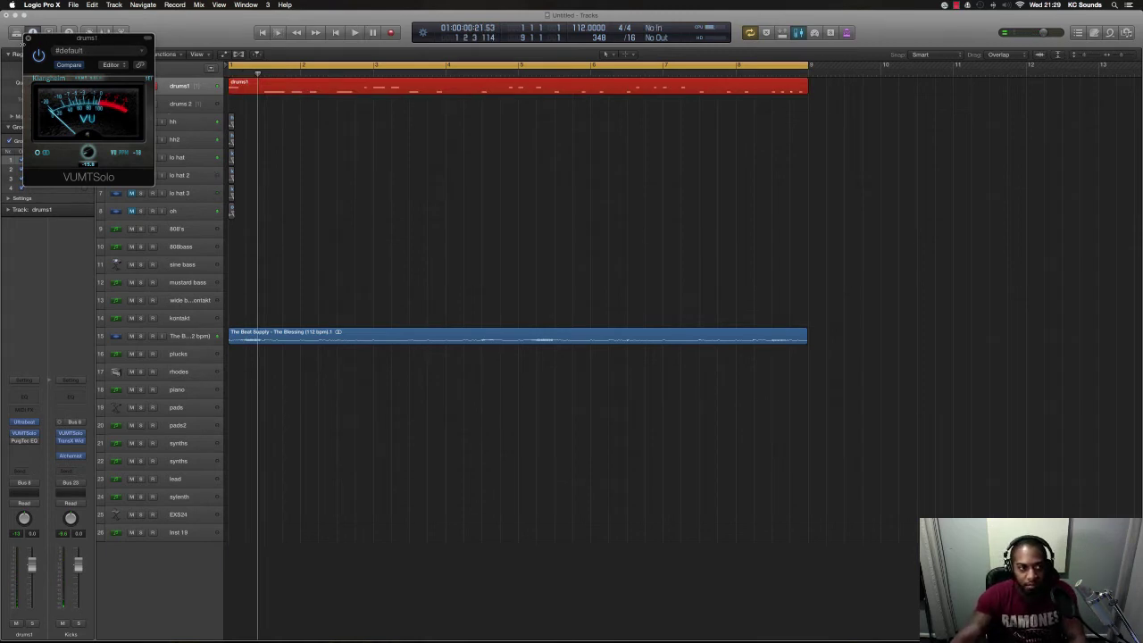
pyautogui.click(28, 39)
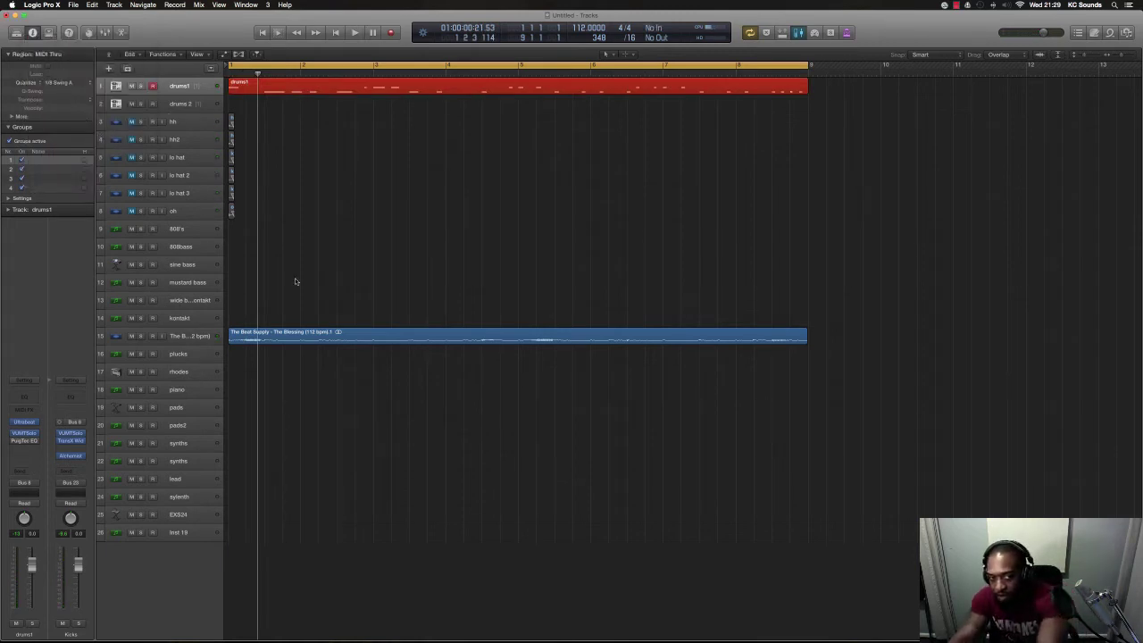
# - Play along on the plucks track during looped playback and capture the performance as a recording
pyautogui.press('space')
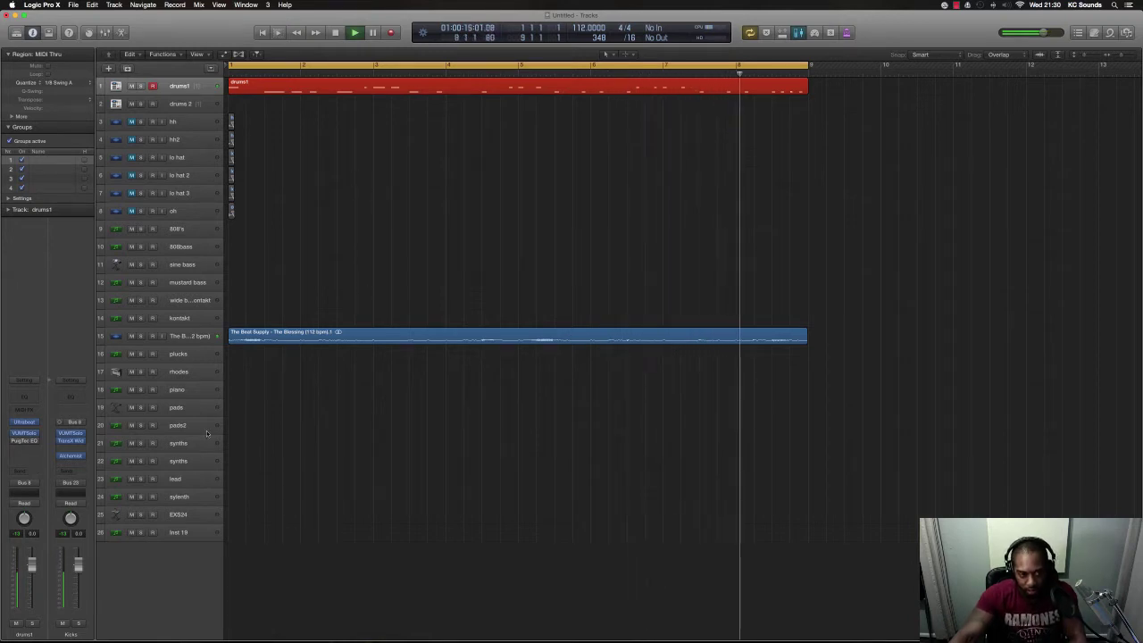
pyautogui.click(193, 357)
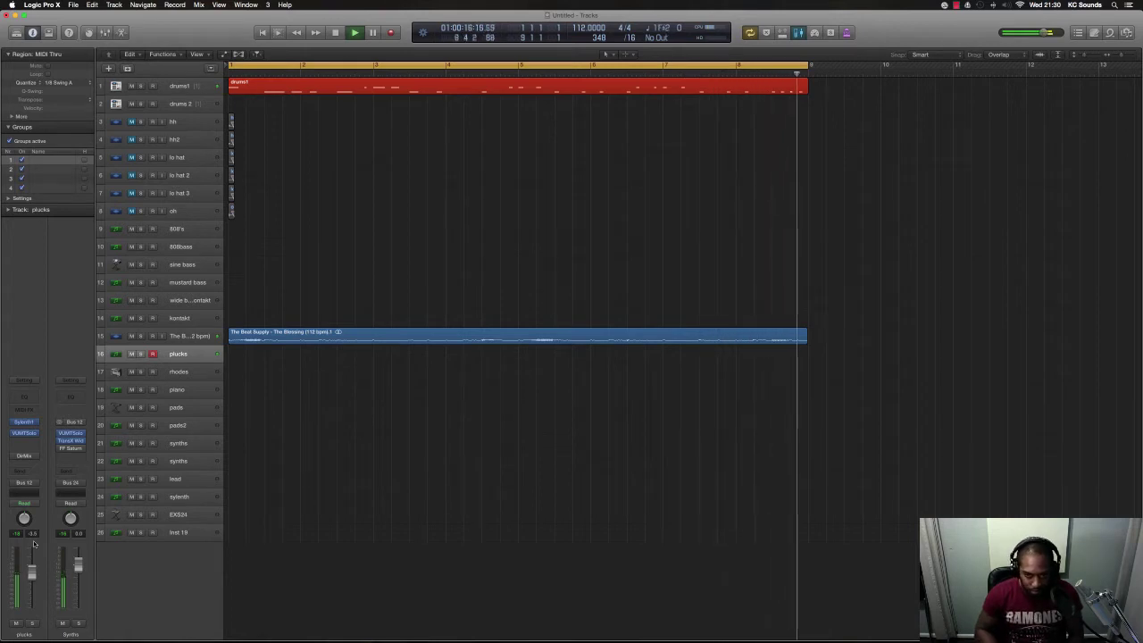
pyautogui.hotkey('shift', 'r')
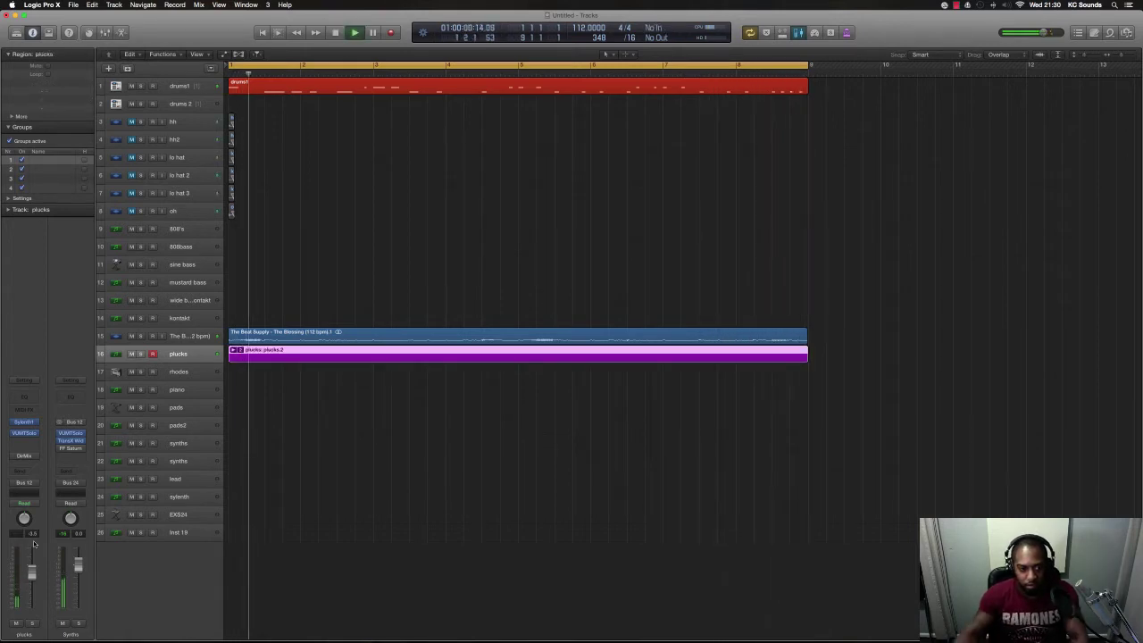
pyautogui.press('space')
# - Switch the plucks take folder to take plucks.1, flatten it to delete the unused take, and play the result
pyautogui.click(242, 356)
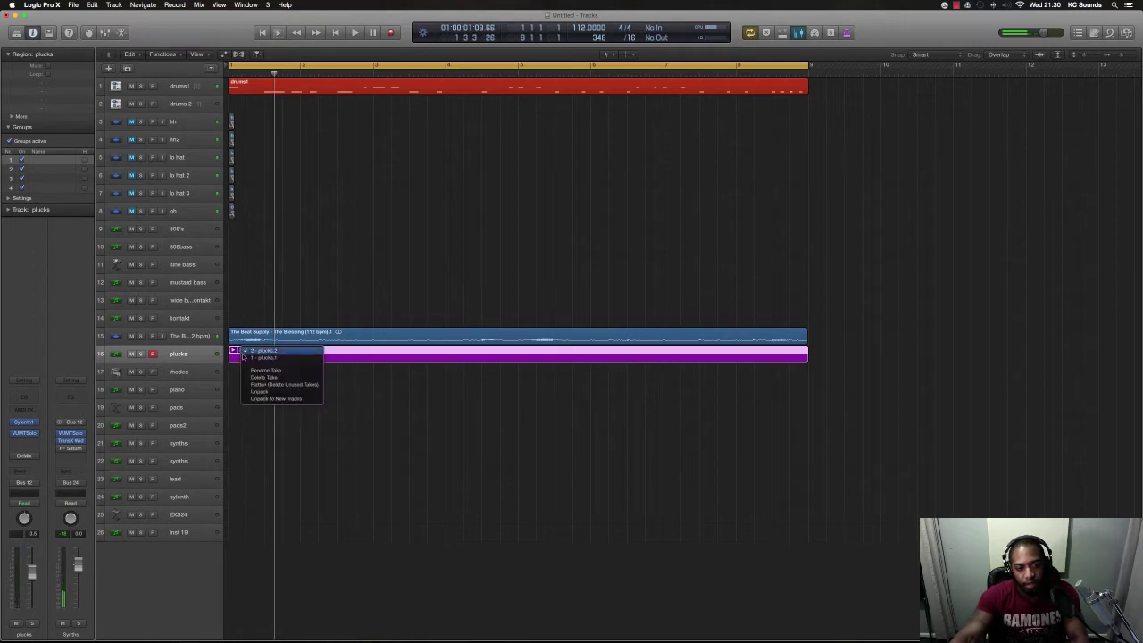
pyautogui.click(267, 359)
pyautogui.press('super+Down')
pyautogui.press('super+Down')
pyautogui.press('super+Down')
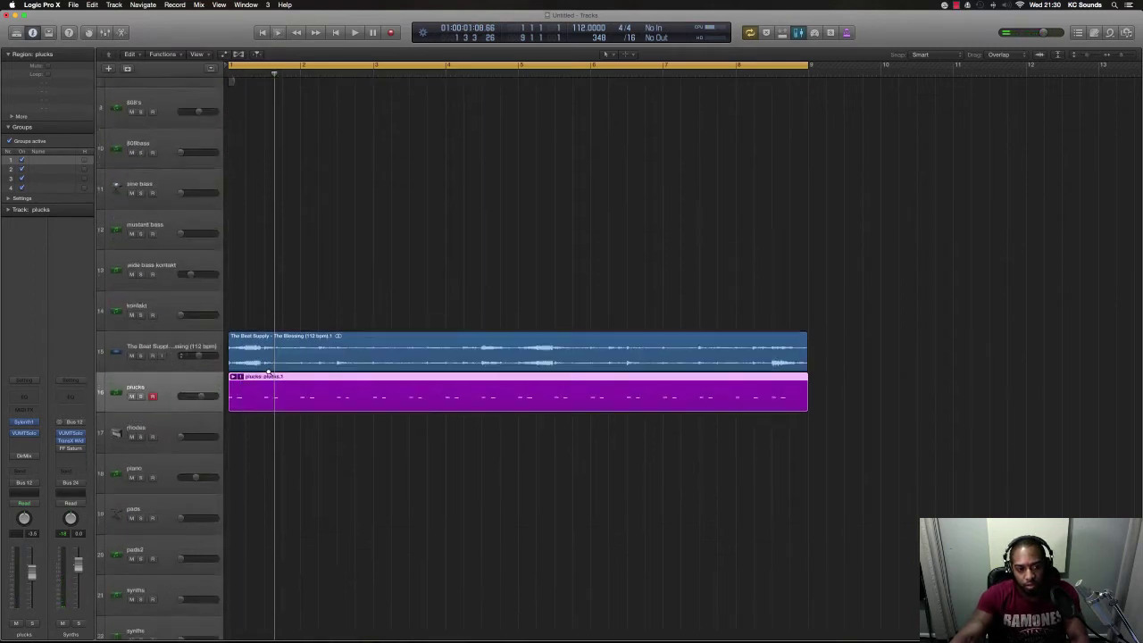
pyautogui.click(239, 376)
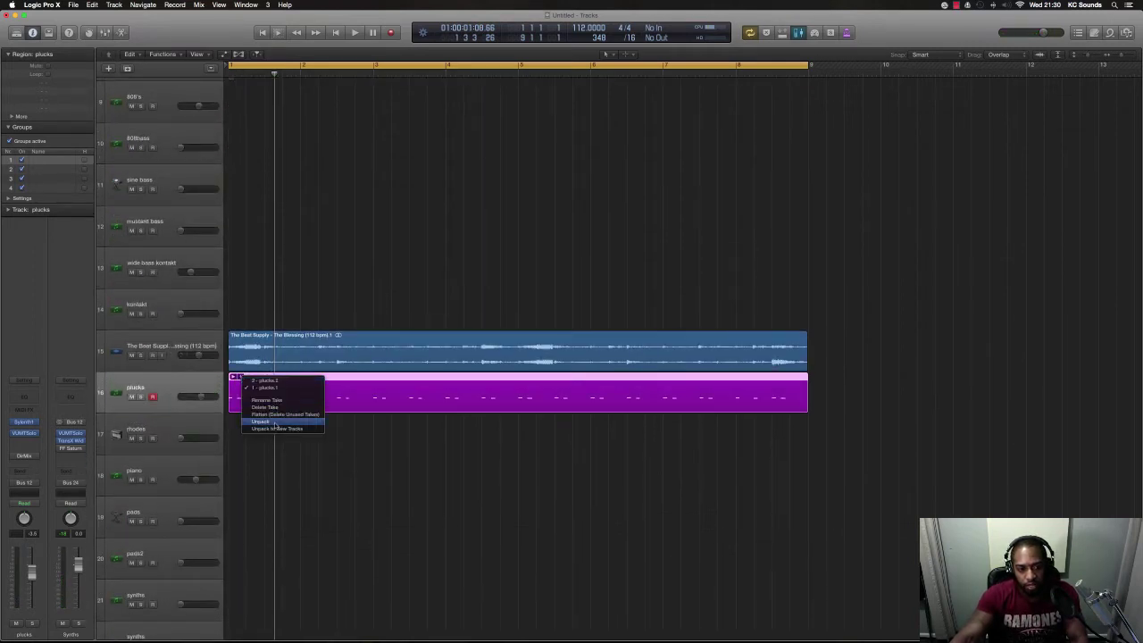
pyautogui.click(277, 415)
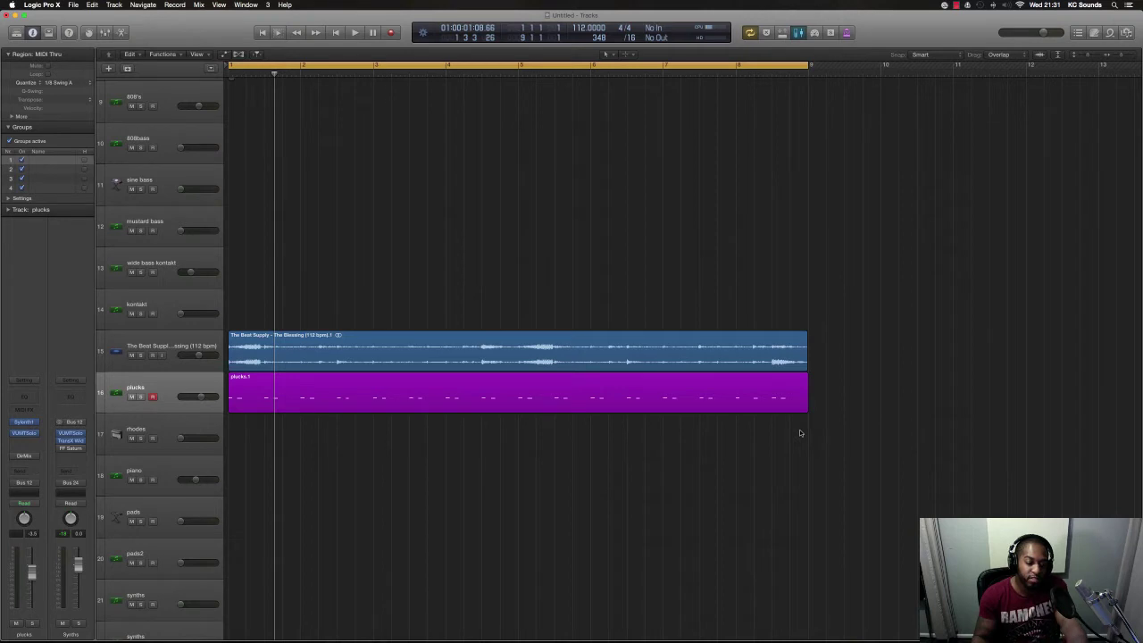
pyautogui.press('space')
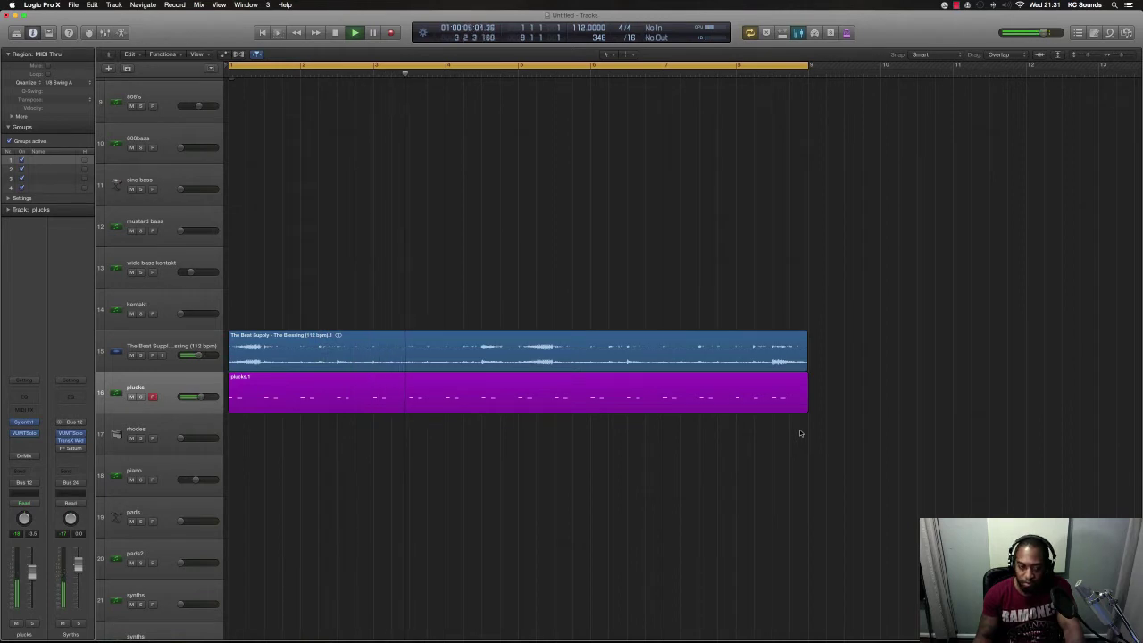
pyautogui.press('space')
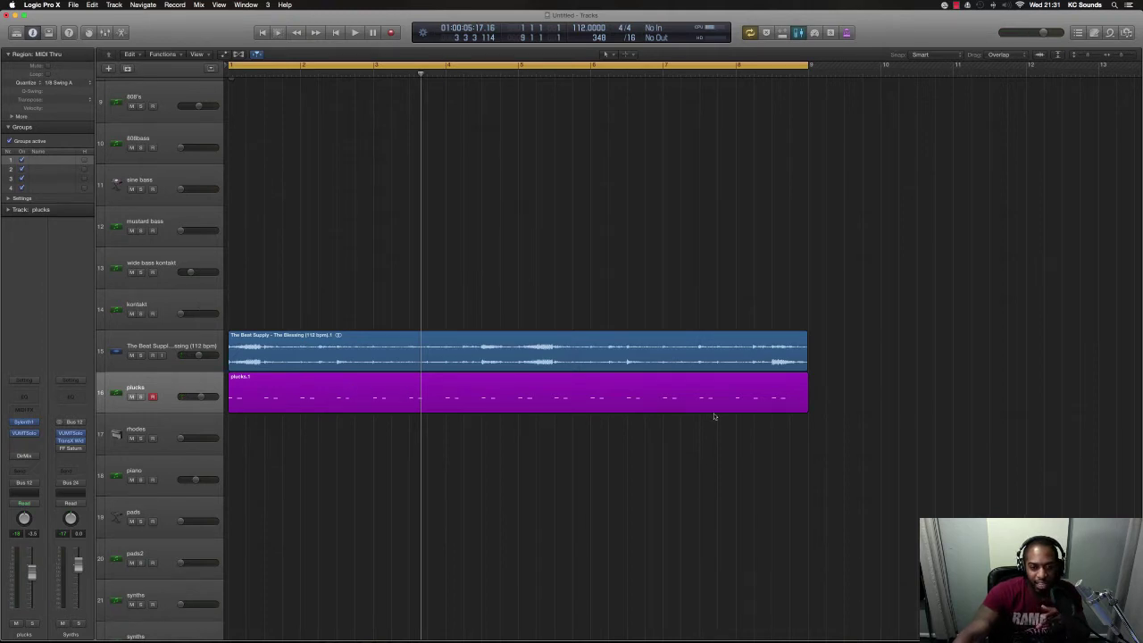
# - Add a matching instrument track below plucks, quantize the plucks.1 region to 1/16 Swing A, and listen back
pyautogui.click(170, 384)
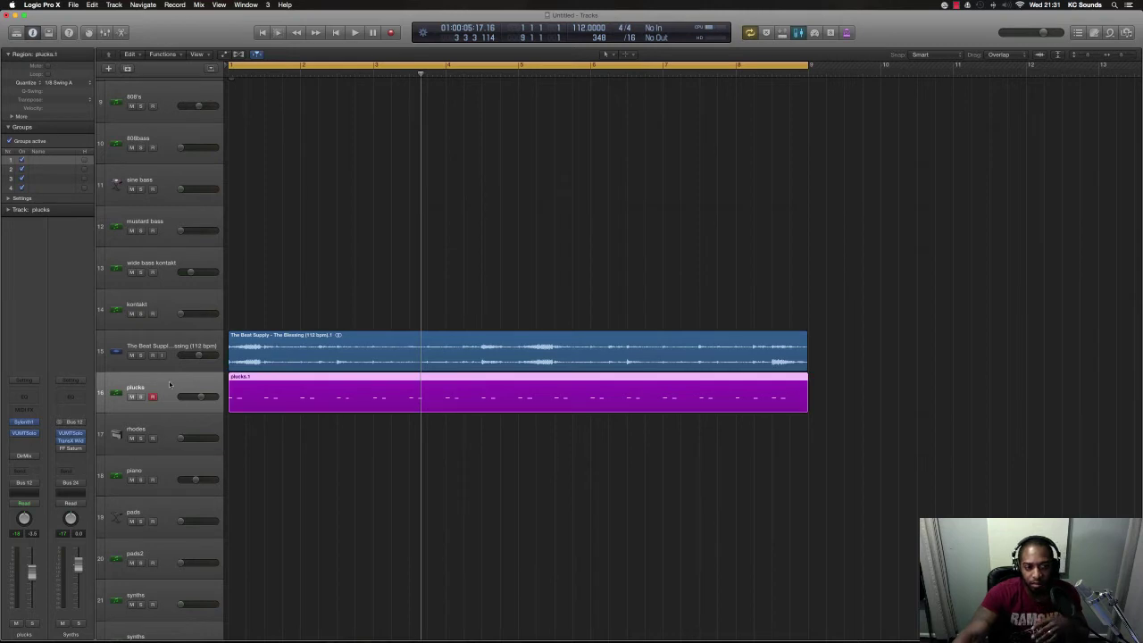
pyautogui.press('alt+super+s')
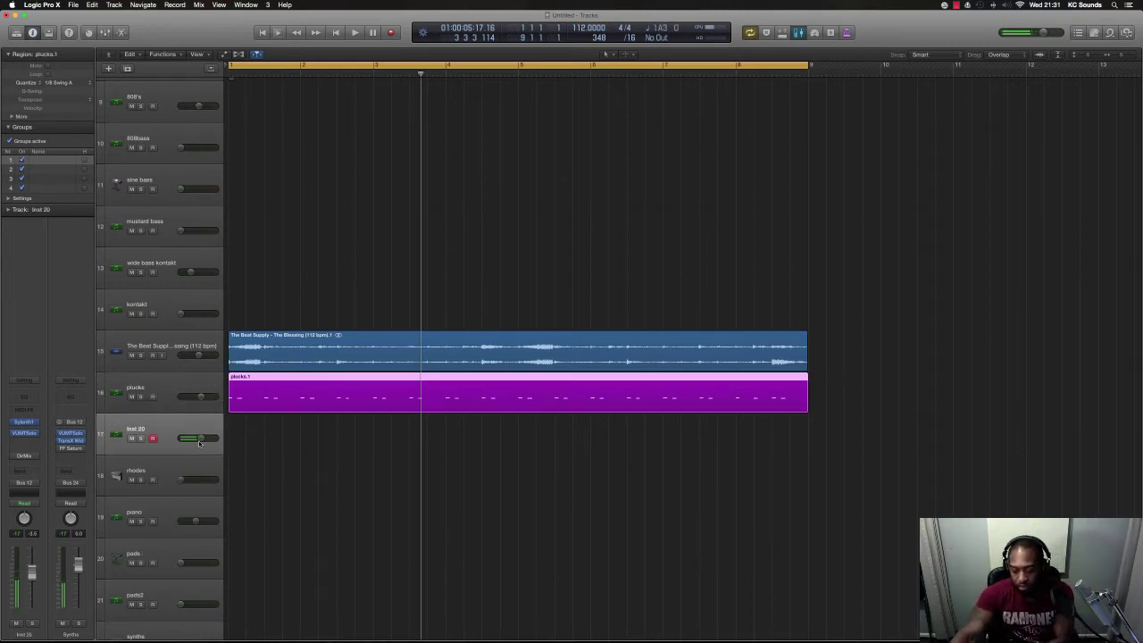
pyautogui.click(62, 82)
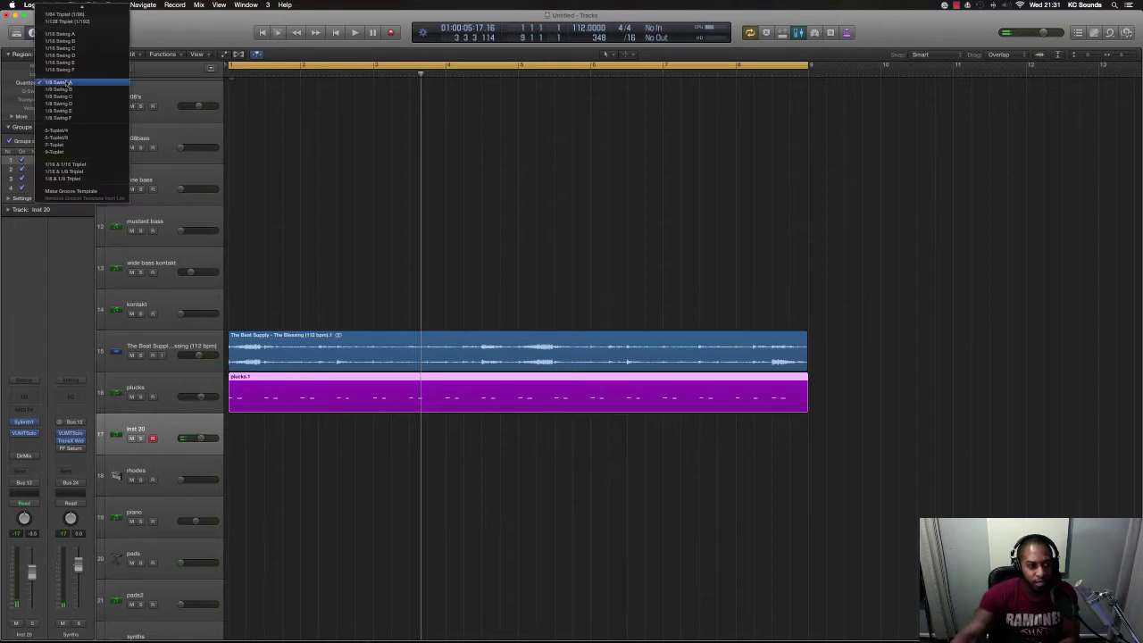
pyautogui.click(76, 34)
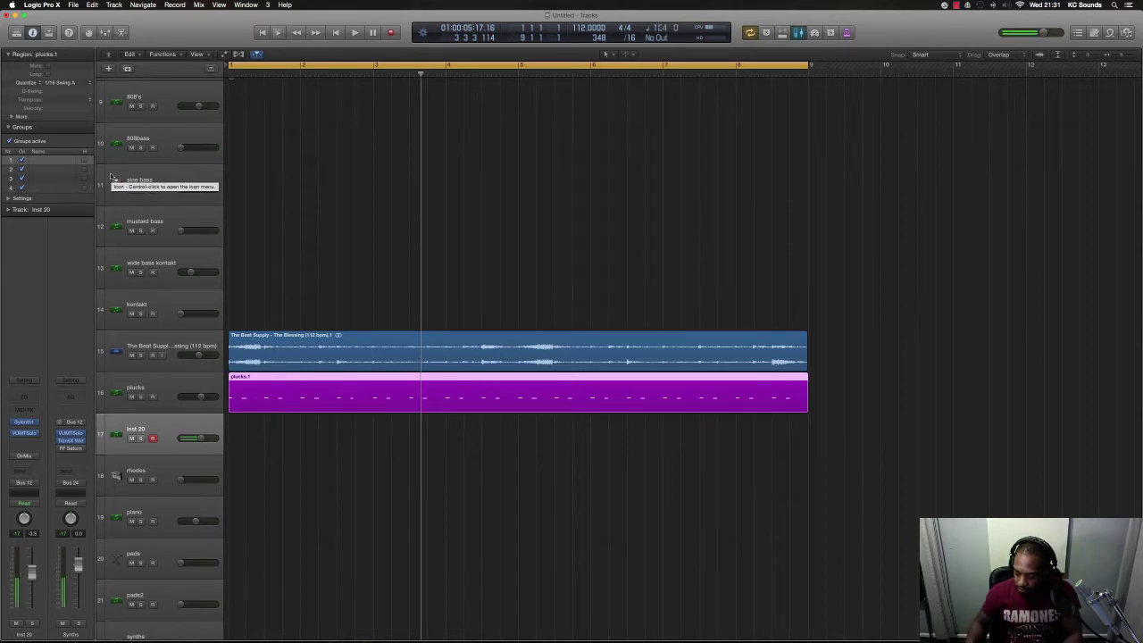
pyautogui.press('space')
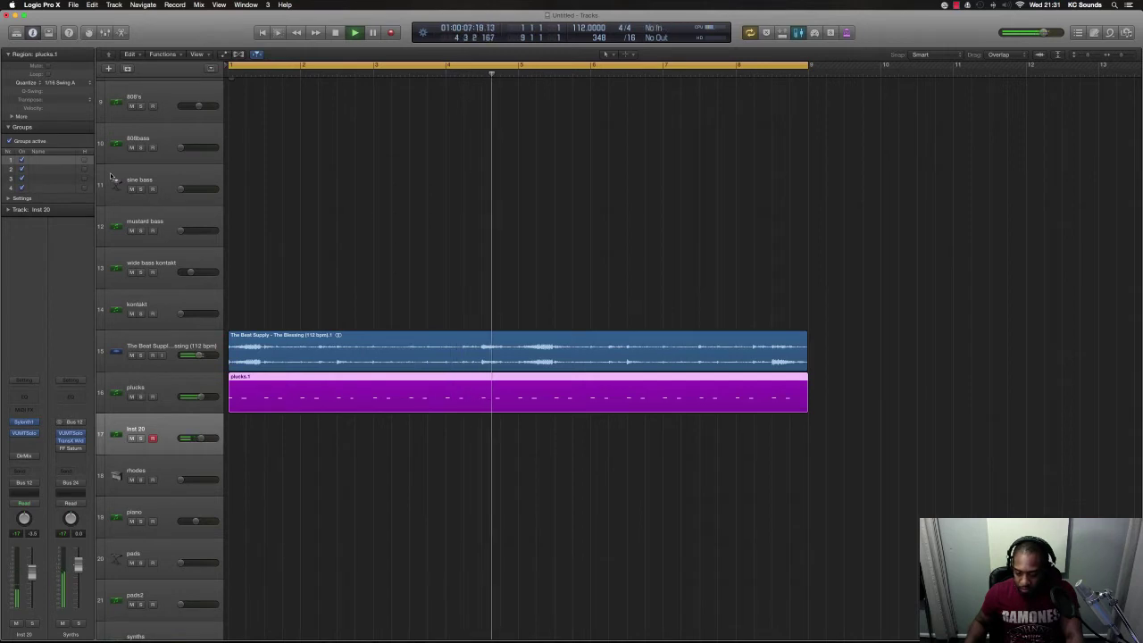
pyautogui.press('space')
# - Rehearse a bass line on the 808's track over the looped beat and record it as a region
pyautogui.scroll(1, 170, 149)
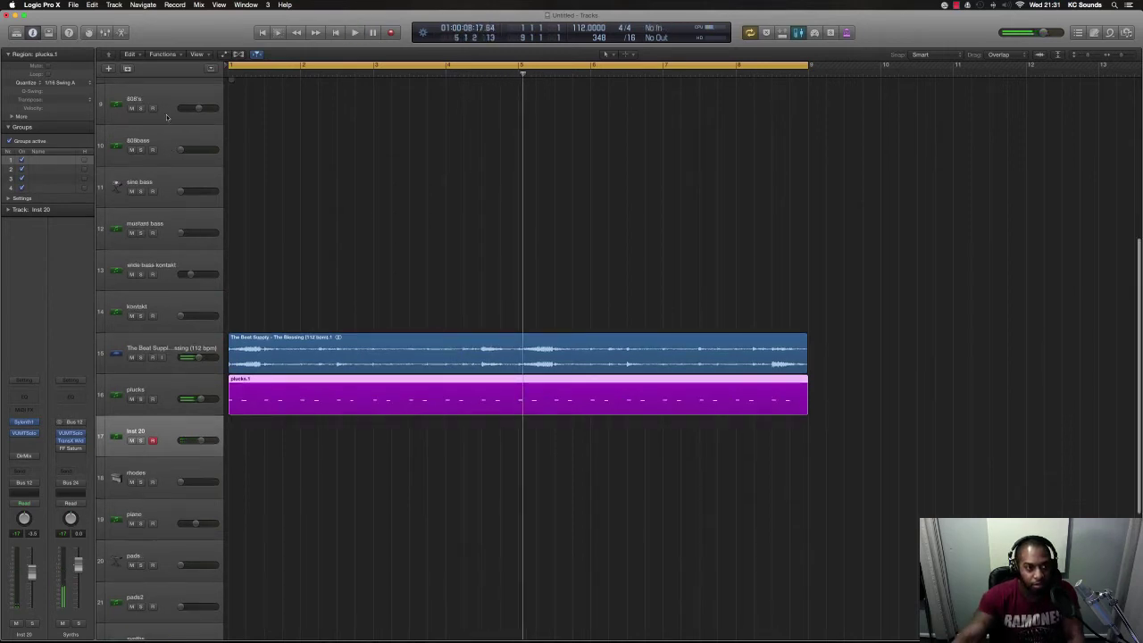
pyautogui.scroll(2, 166, 117)
pyautogui.click(169, 168)
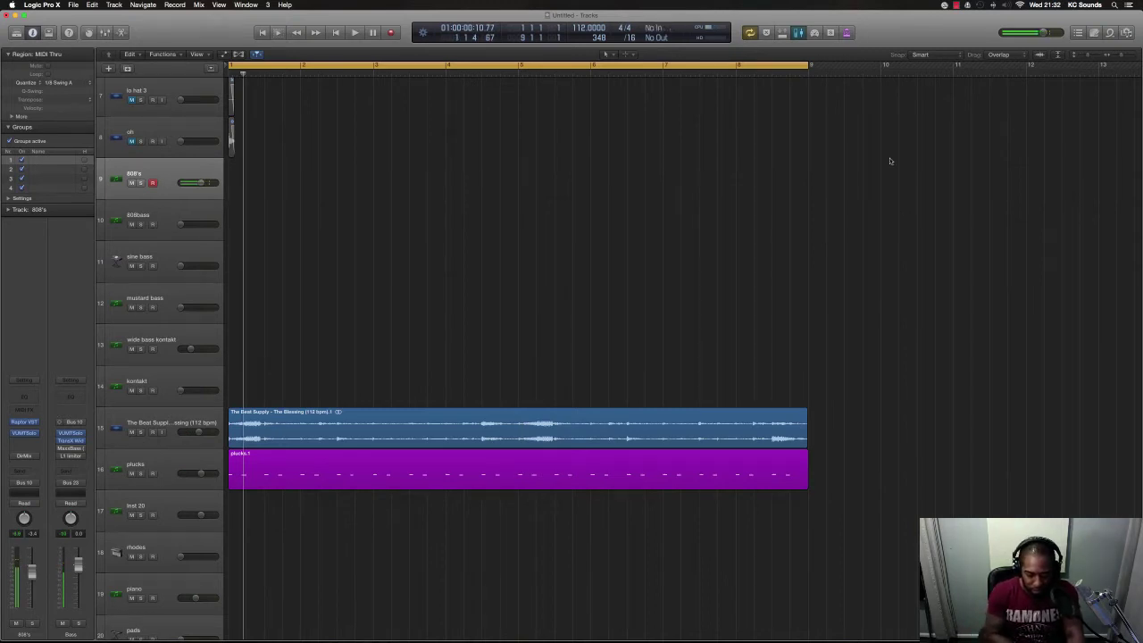
pyautogui.press('space')
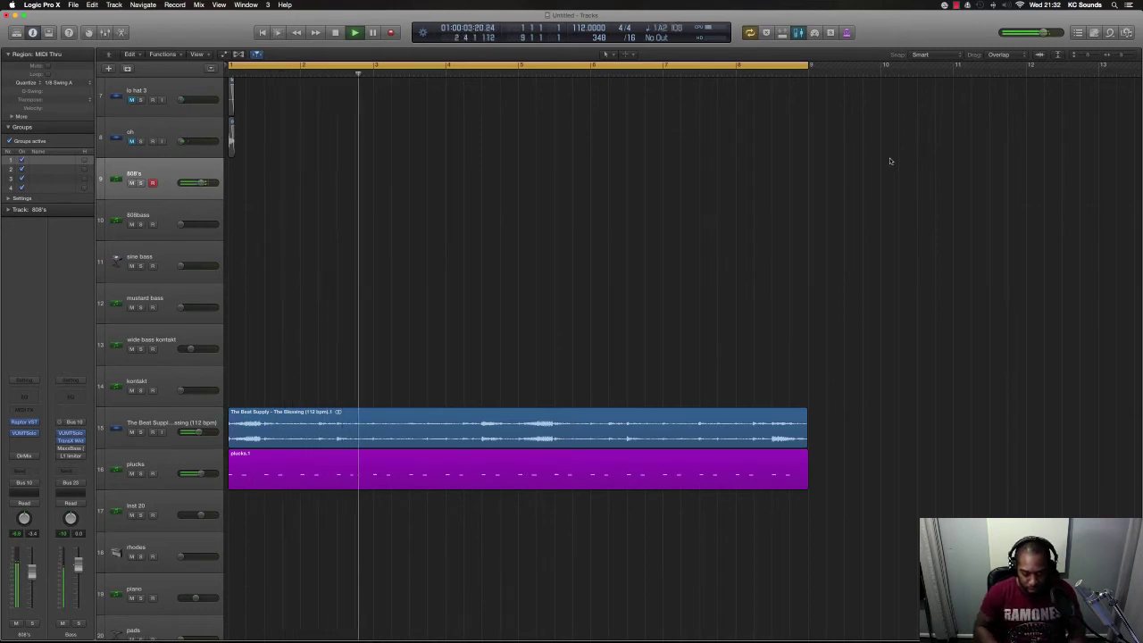
pyautogui.press('space')
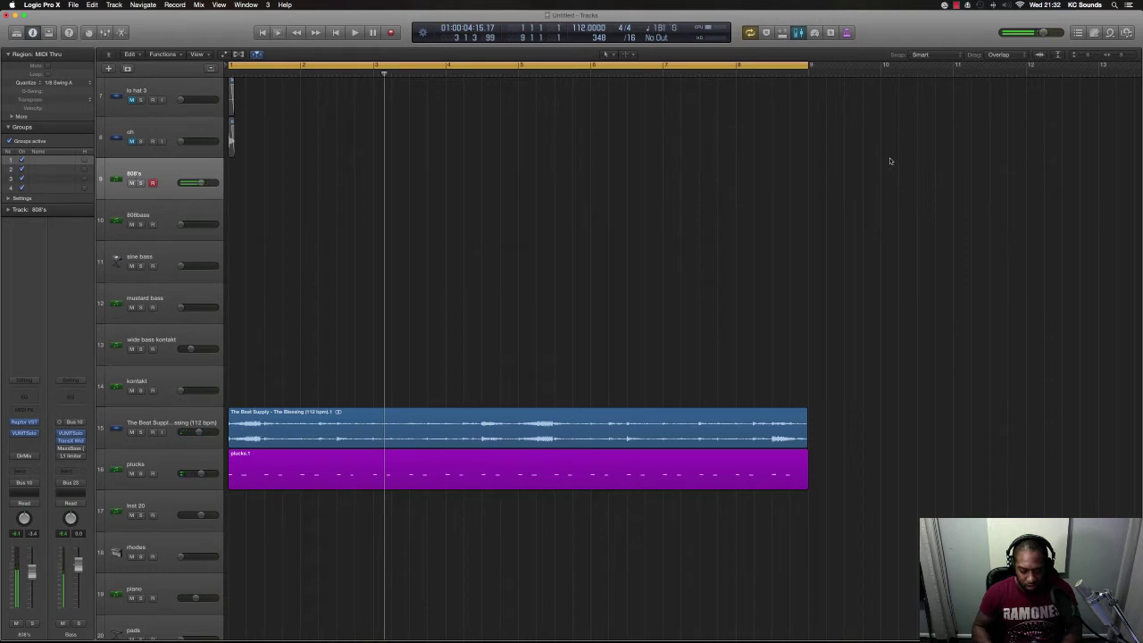
pyautogui.press('Return')
pyautogui.press('space')
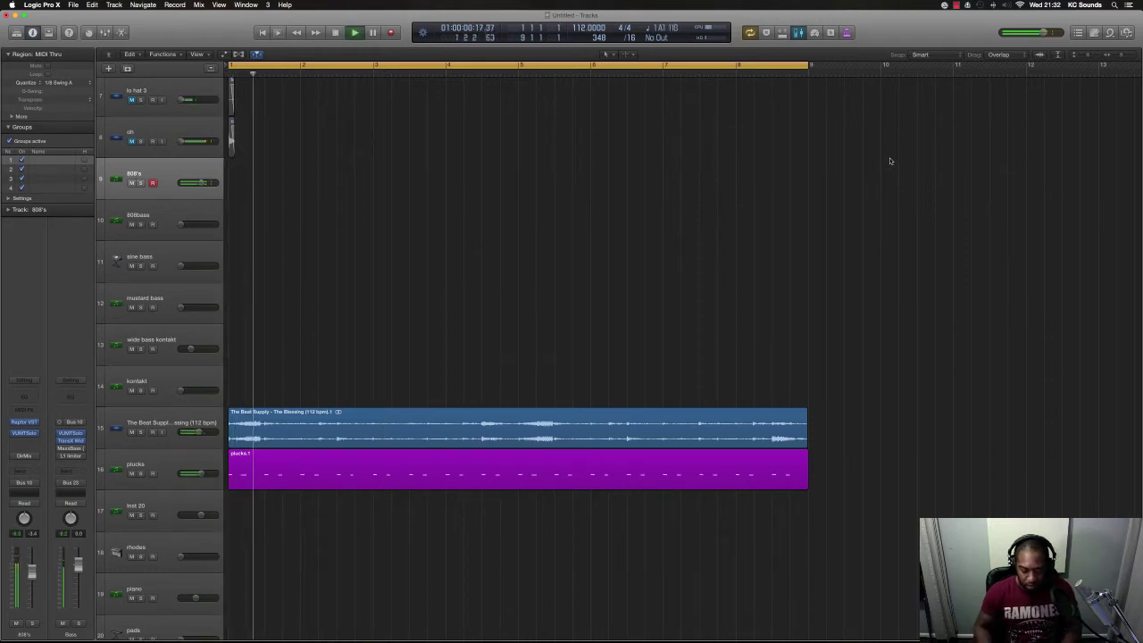
pyautogui.press('Return')
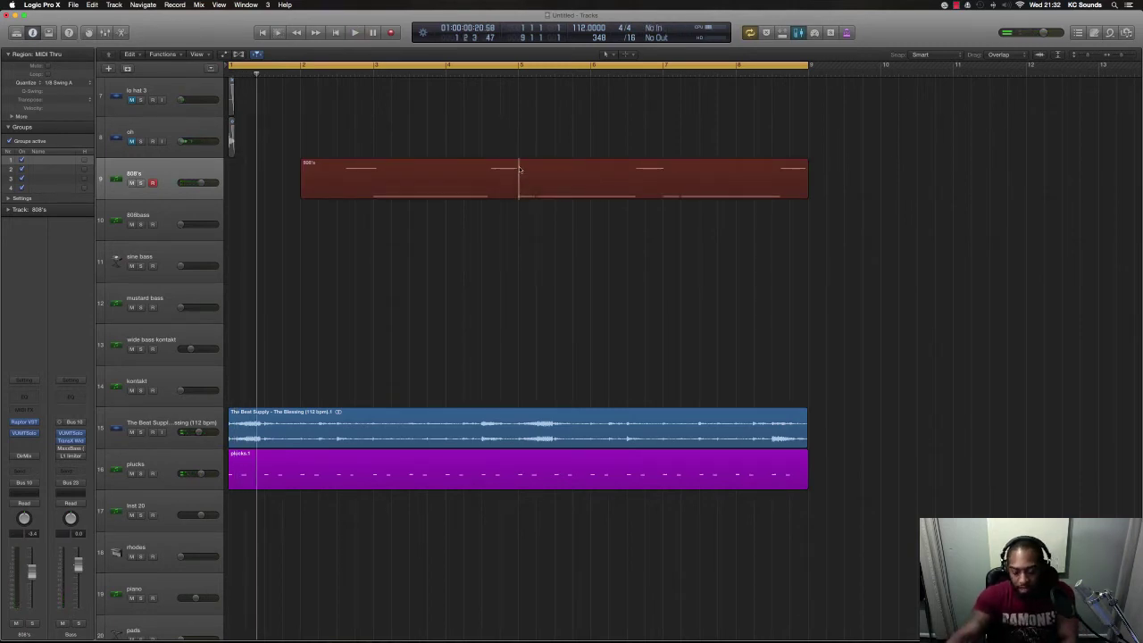
# - Split the 808's region at bar 5 and copy the first bar of the second part into empty bar 1, keeping crossing notes
pyautogui.click(480, 183)
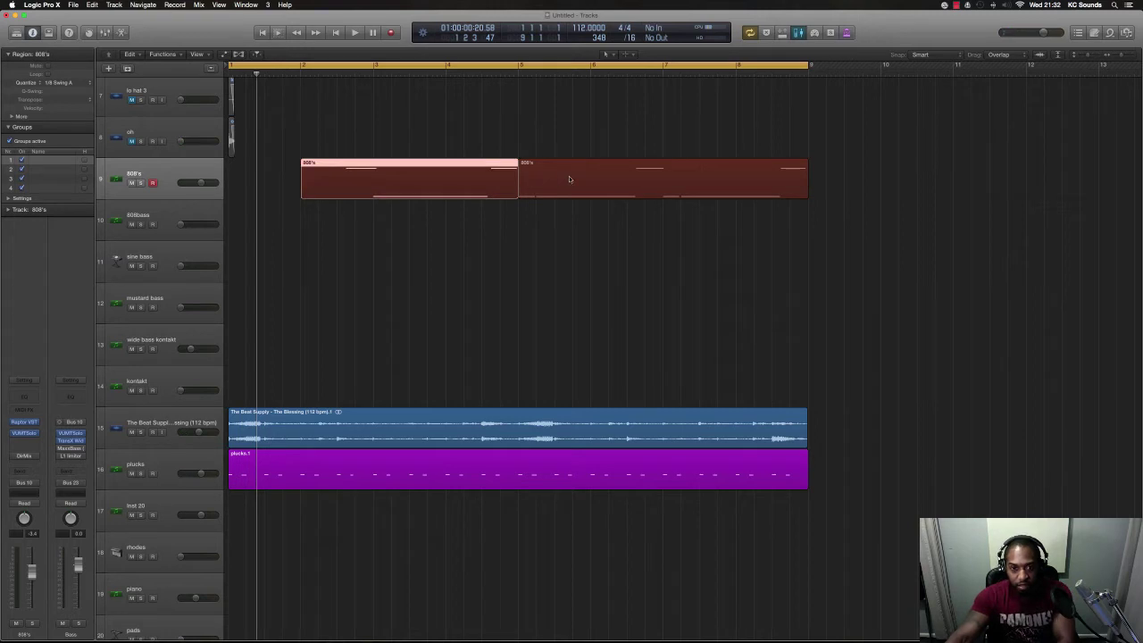
pyautogui.click(516, 181)
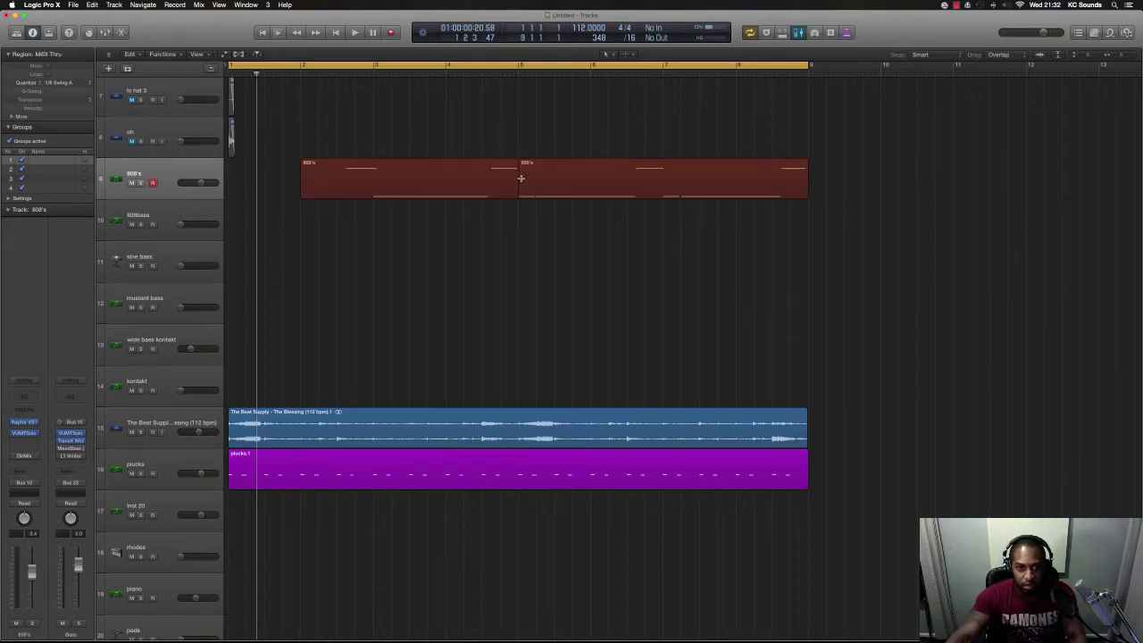
pyautogui.moveTo(520, 179); pyautogui.dragTo(303, 219)
pyautogui.click(304, 222)
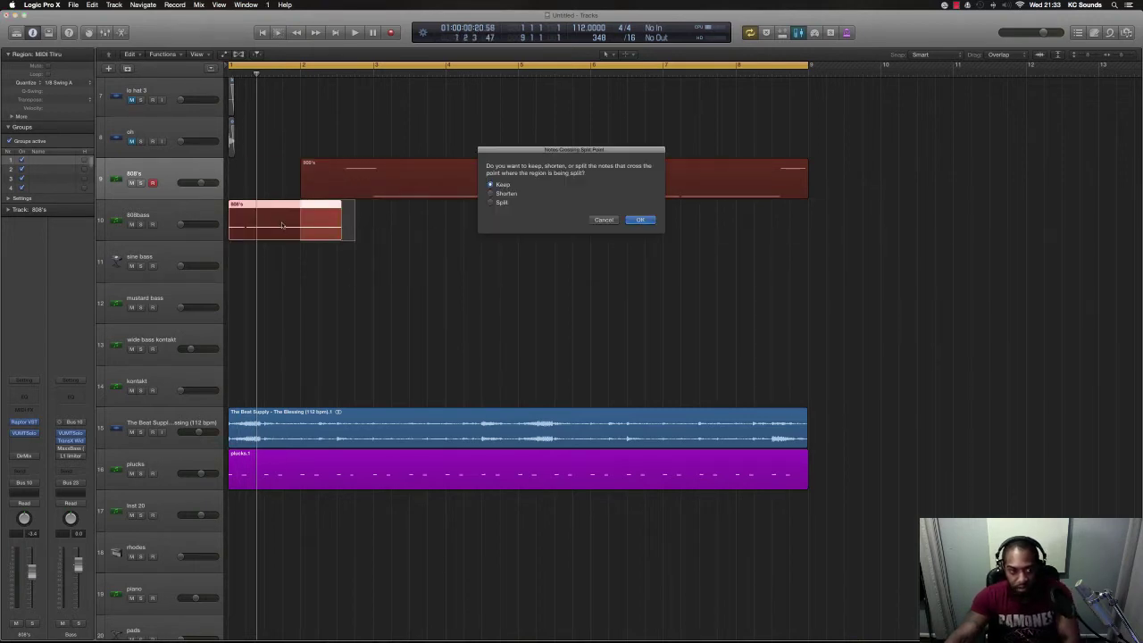
pyautogui.click(640, 221)
pyautogui.moveTo(283, 200); pyautogui.dragTo(282, 189)
# - Play the full arrangement with all tracks in view and raise the plucks track's fader
pyautogui.press('space')
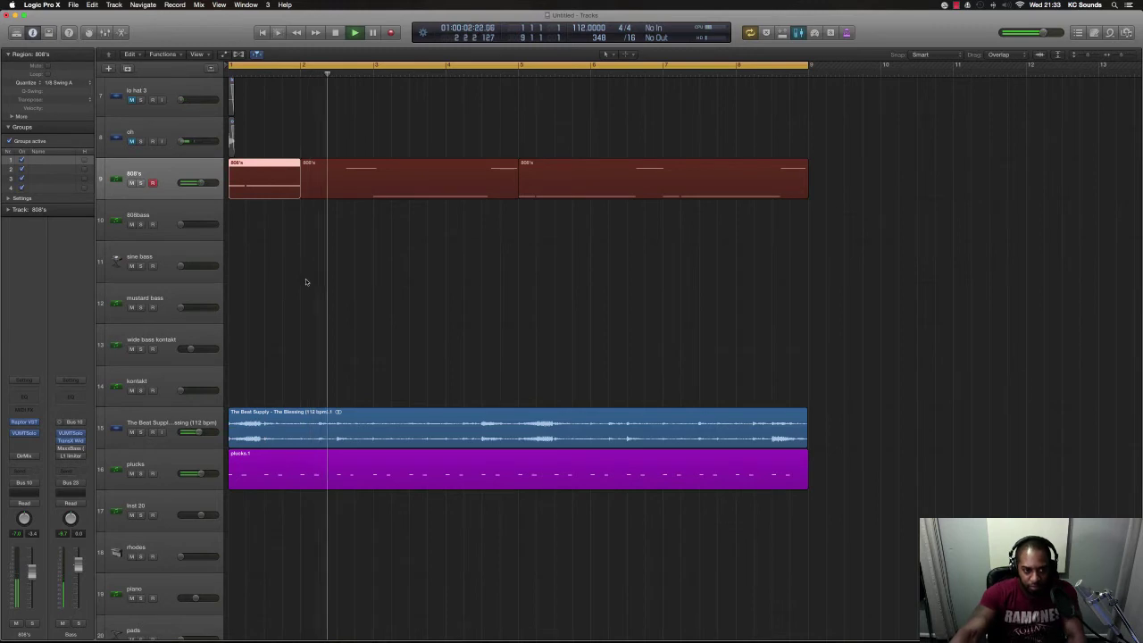
pyautogui.press('super+Up')
pyautogui.press('super+Up')
pyautogui.press('super+Up')
pyautogui.press('super+Up')
pyautogui.press('super+Up')
pyautogui.press('super+Up')
pyautogui.press('super+Up')
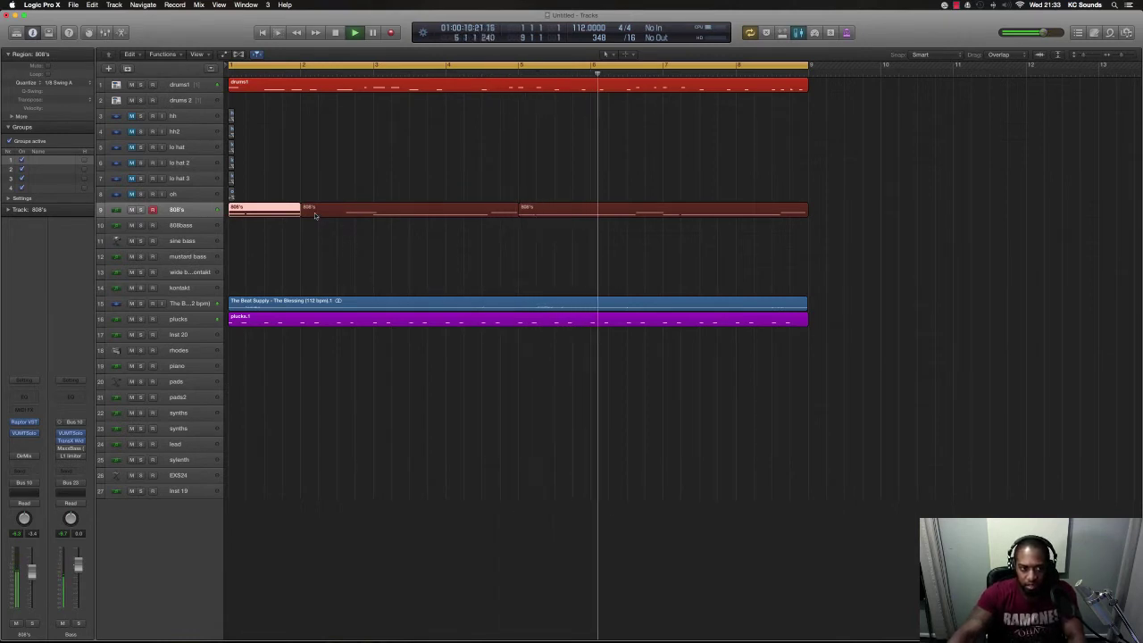
pyautogui.click(191, 89)
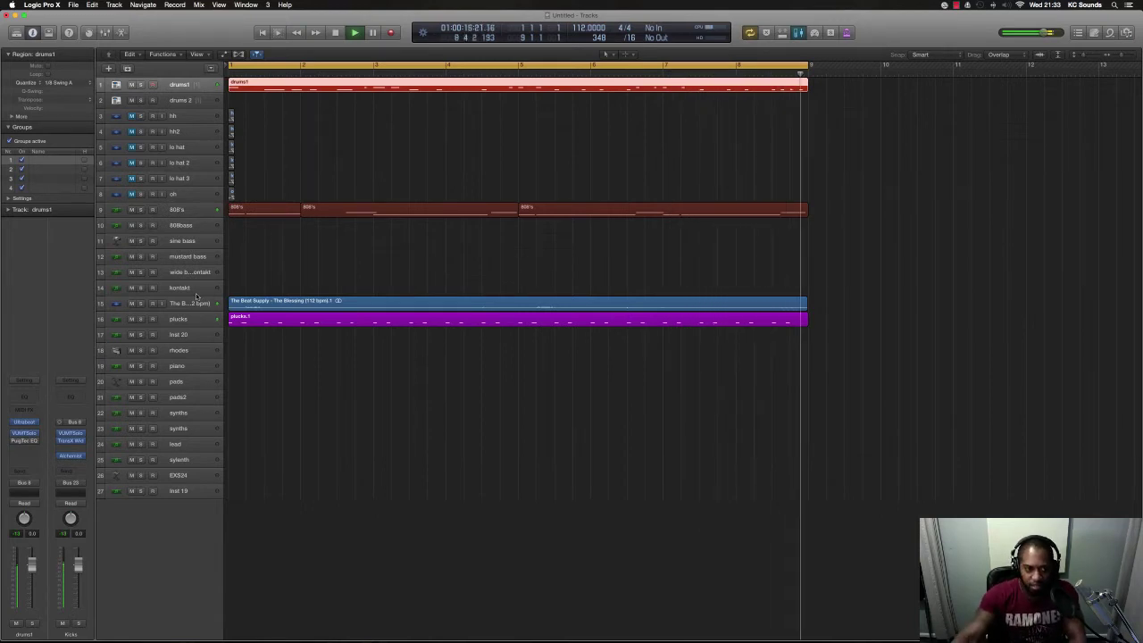
pyautogui.click(181, 319)
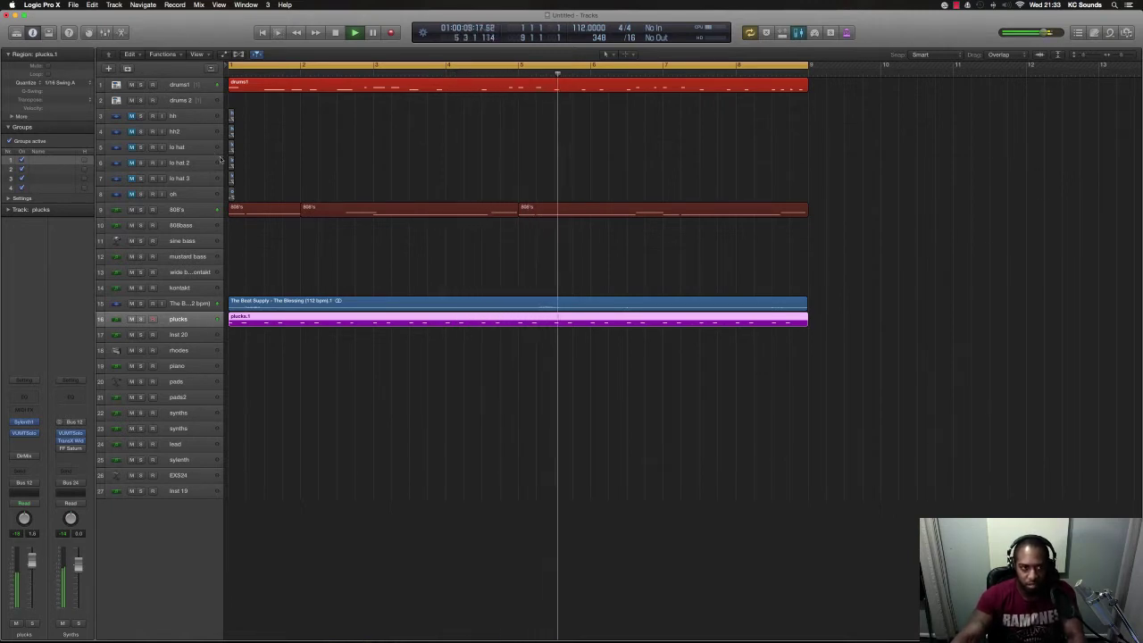
# - Try out sounds on the drums 2 track over the beat and lower its fader to -12.2 dB
pyautogui.click(188, 100)
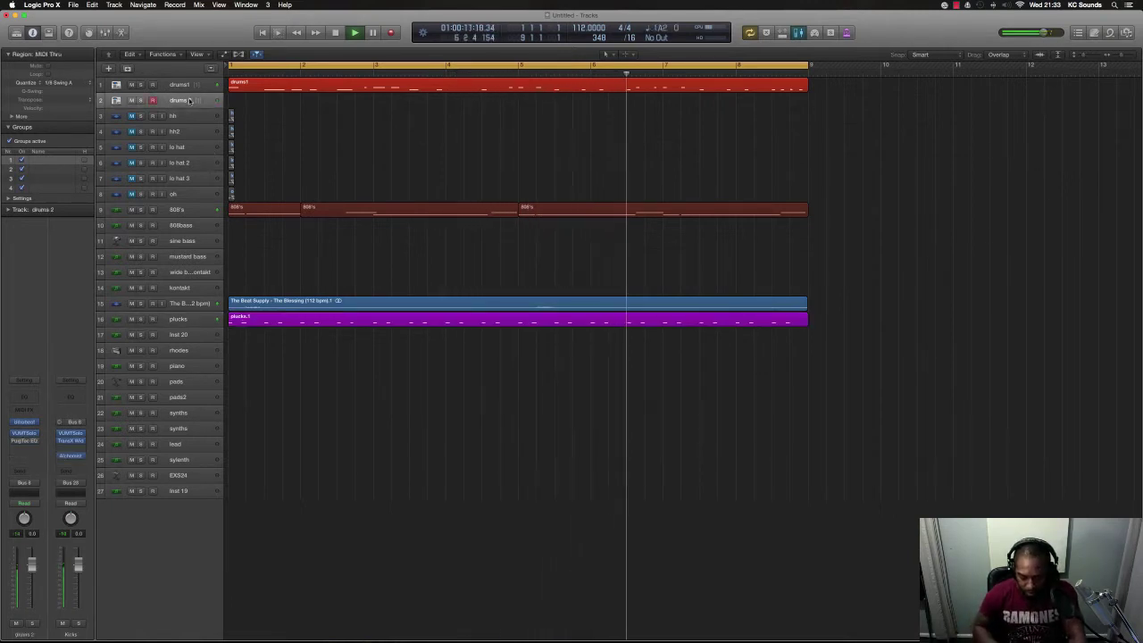
pyautogui.press('space')
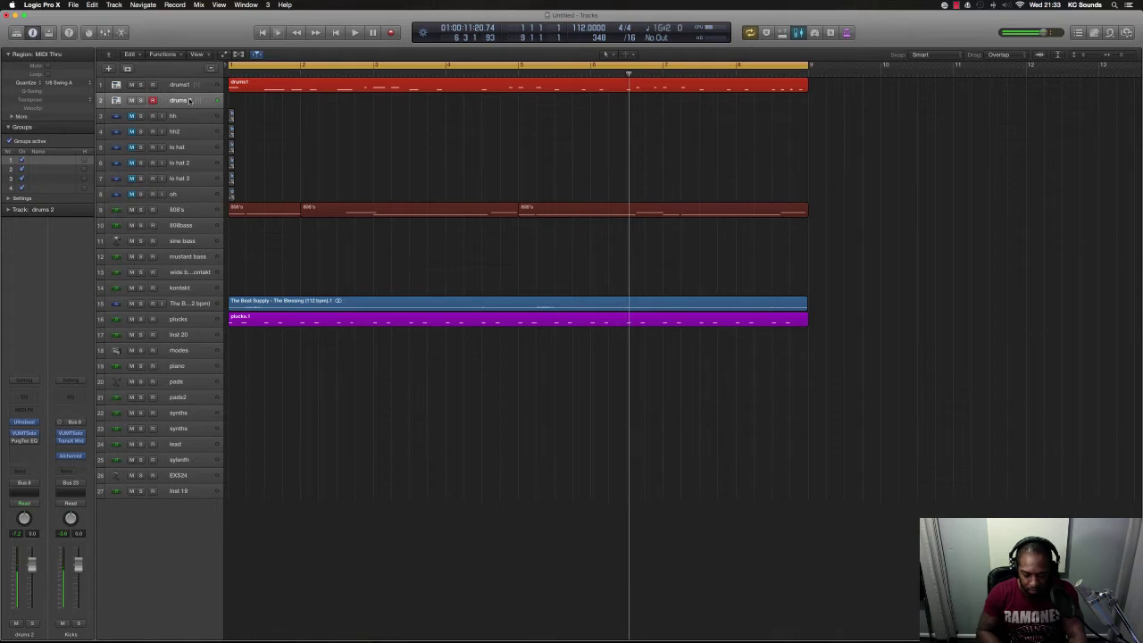
pyautogui.press('space')
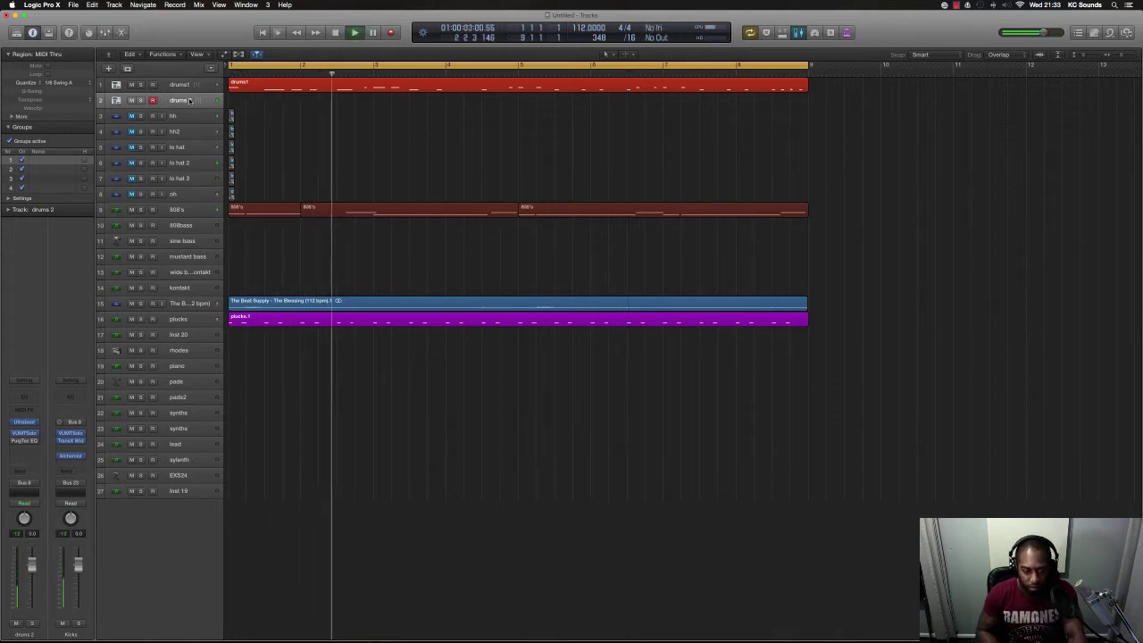
pyautogui.press('space')
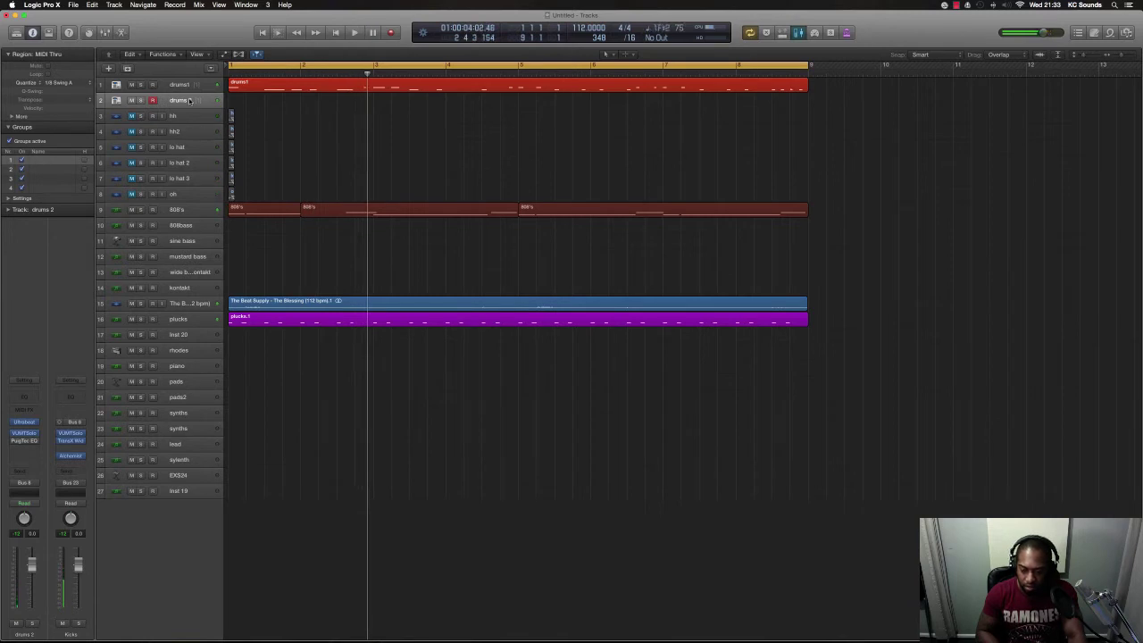
pyautogui.press('space')
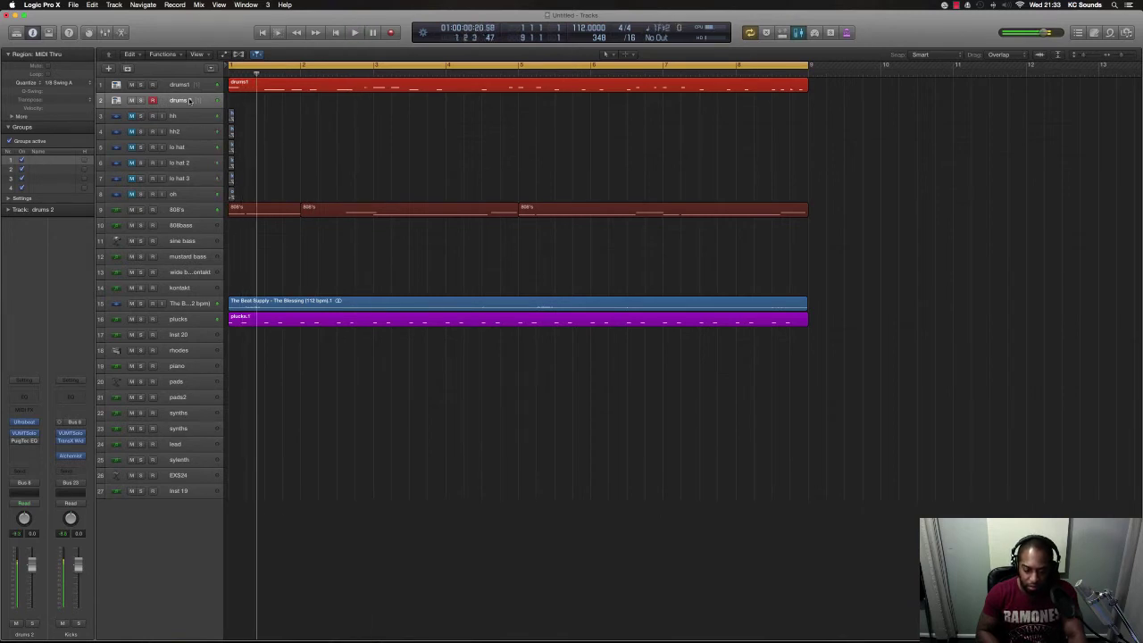
pyautogui.press('space')
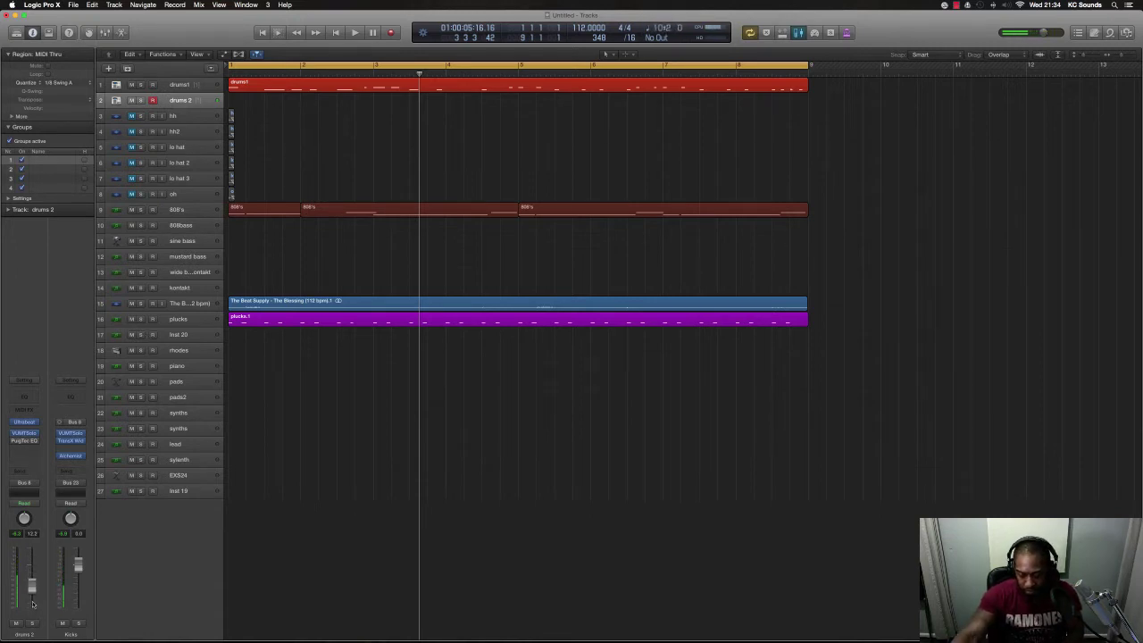
# - Play an eight-bar percussion part on the drums 2 track from bar 1 and capture the performance as a recording
pyautogui.press('Return')
pyautogui.press('space')
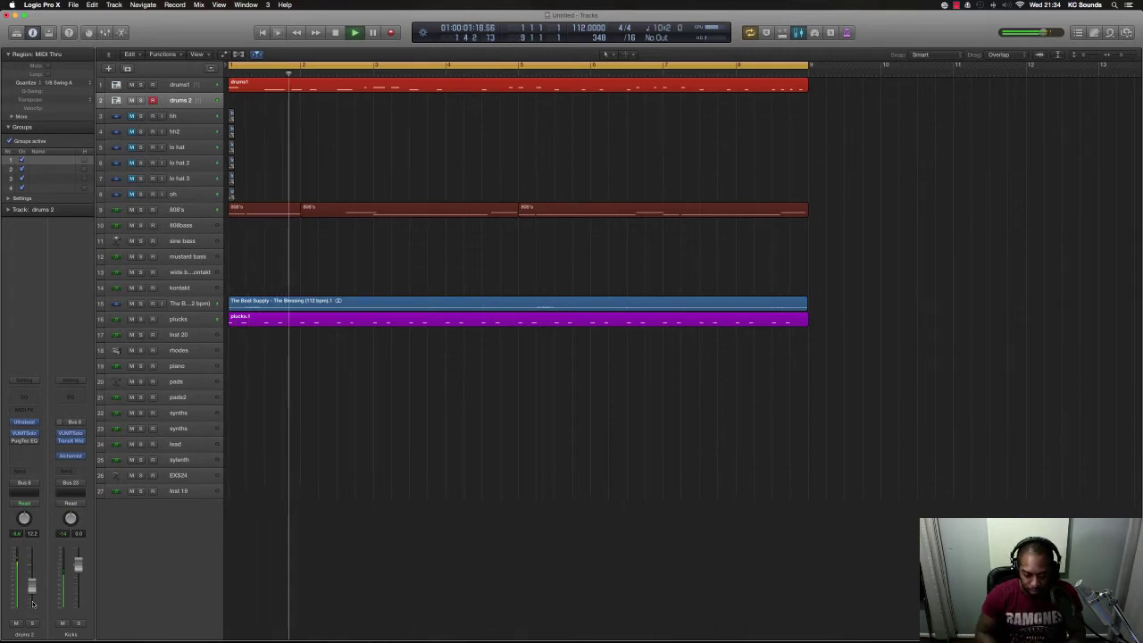
pyautogui.press('space')
pyautogui.press('Return')
pyautogui.press('space')
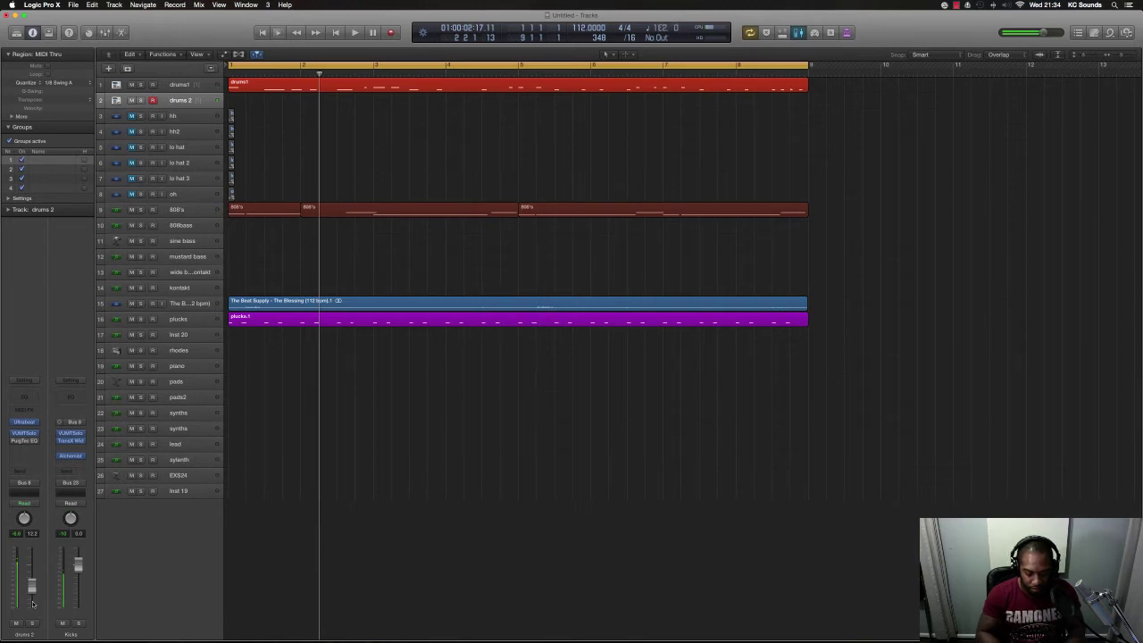
pyautogui.press('space')
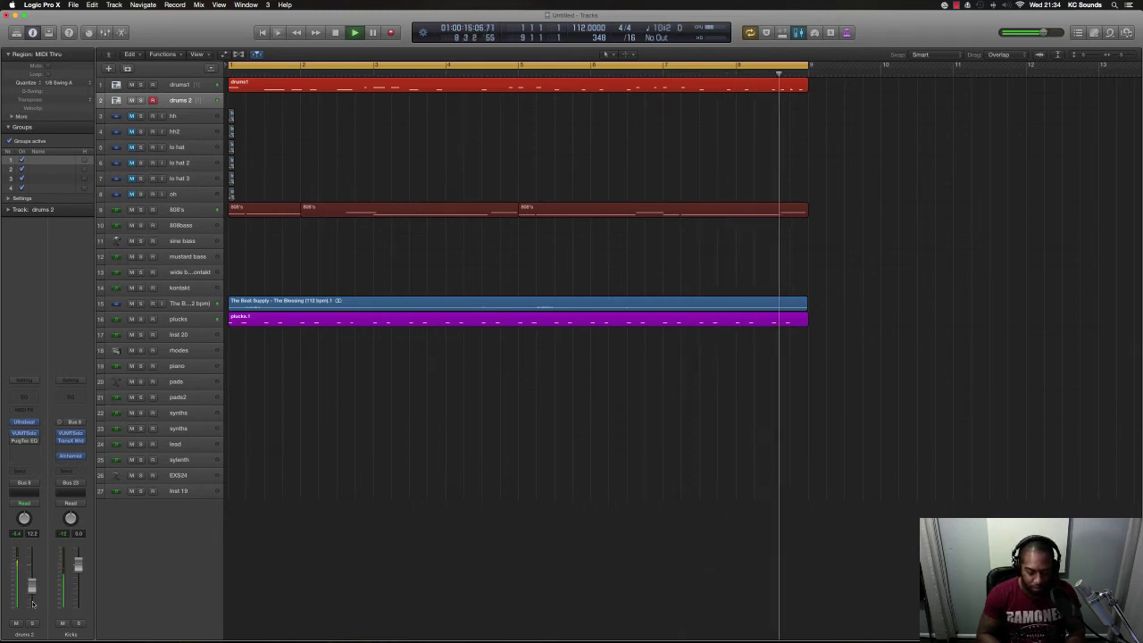
pyautogui.hotkey('shift', 'r')
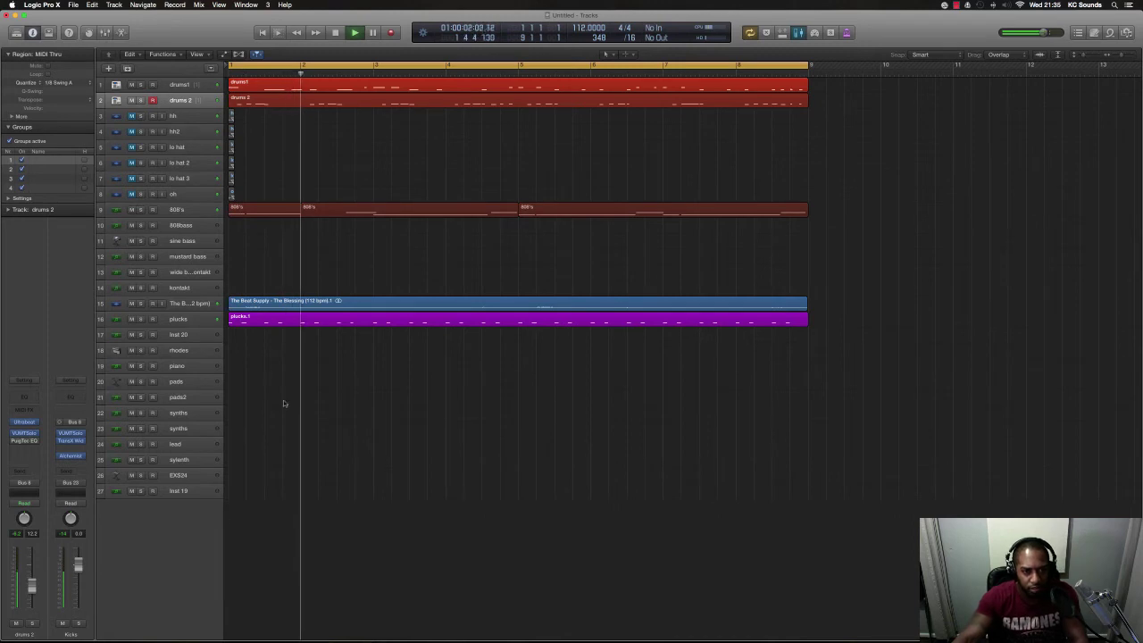
# - Set the quantize value for the drums 2 track to 1/16 Swing A
pyautogui.click(58, 82)
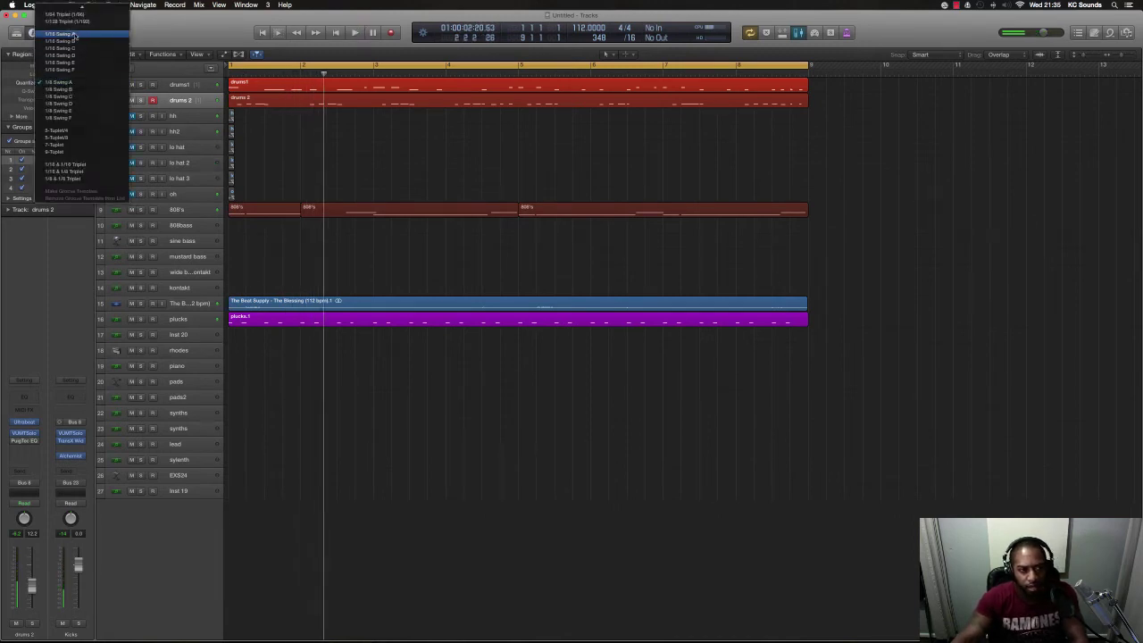
pyautogui.click(75, 34)
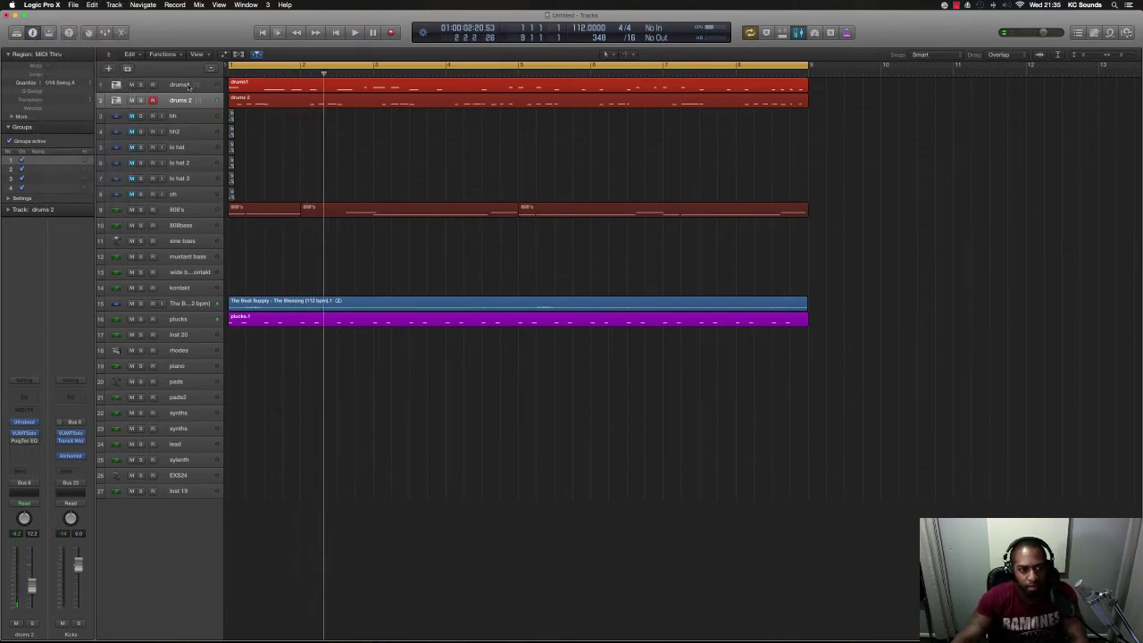
# - Raise the oh track's fader to -10.0 dB and shift its open-hat region away from the start of bar 1 while checking playback
pyautogui.click(189, 196)
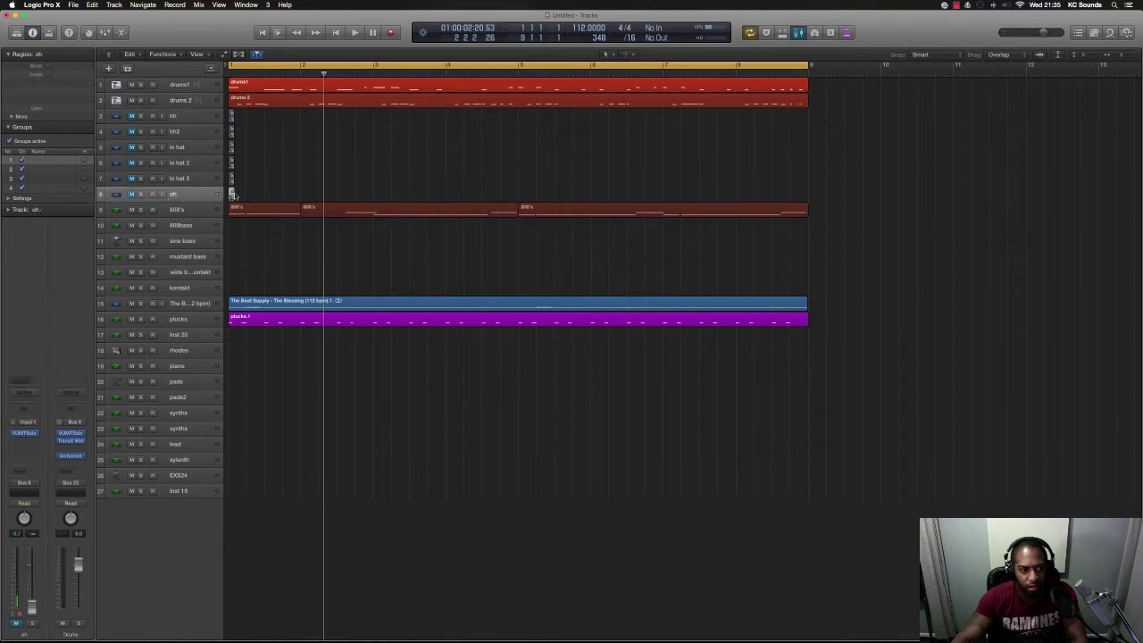
pyautogui.moveTo(231, 195); pyautogui.dragTo(244, 194)
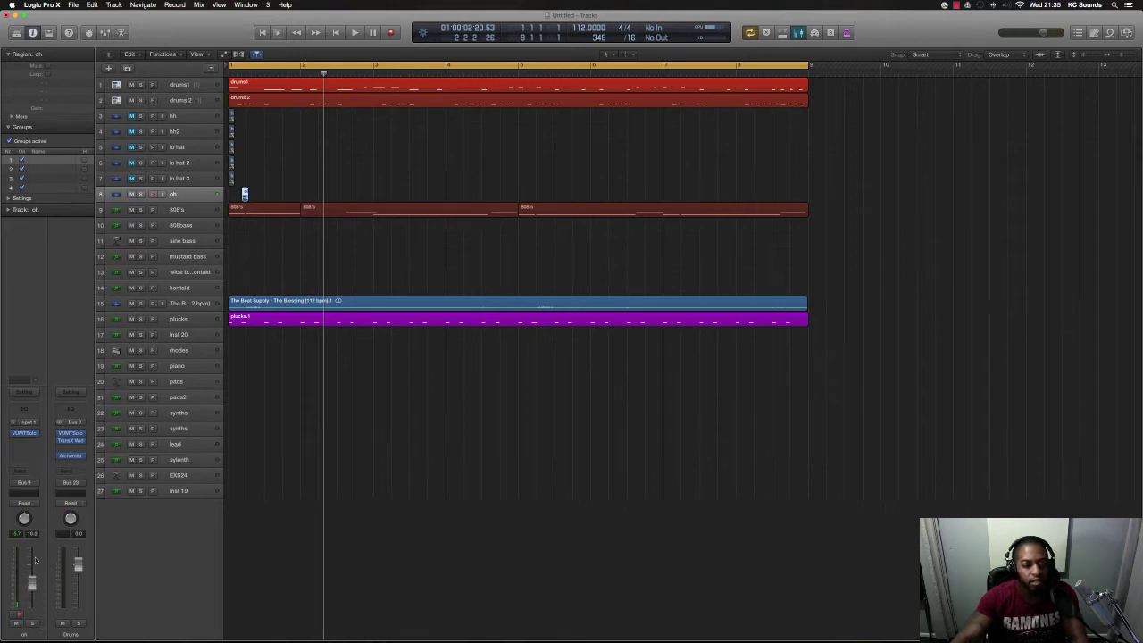
pyautogui.press('Return')
pyautogui.press('space')
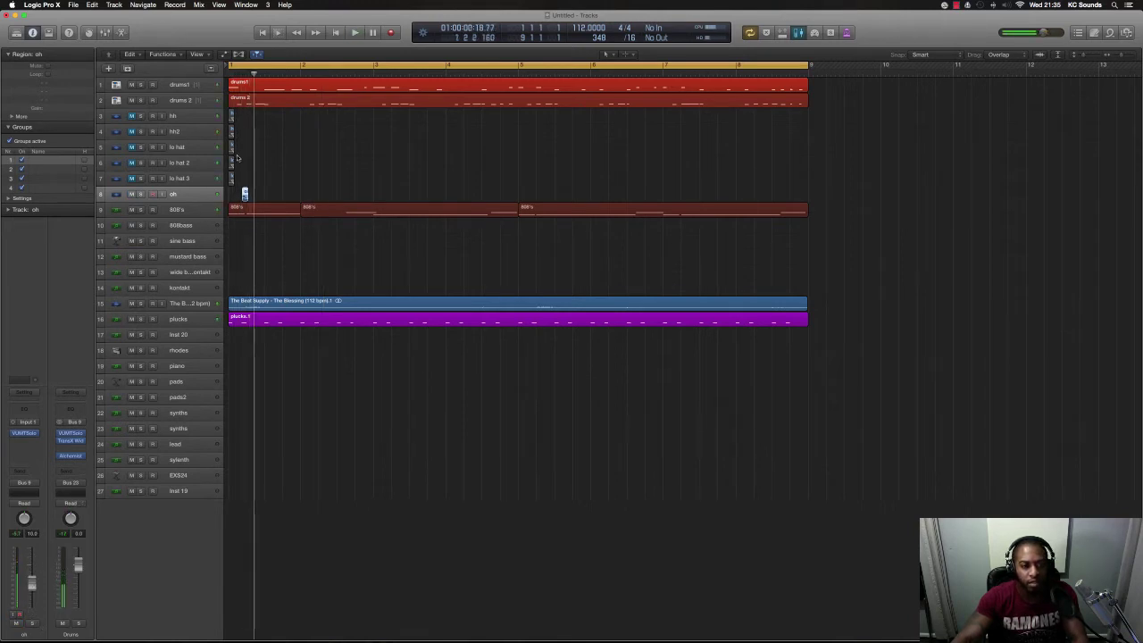
pyautogui.moveTo(245, 194); pyautogui.dragTo(260, 193)
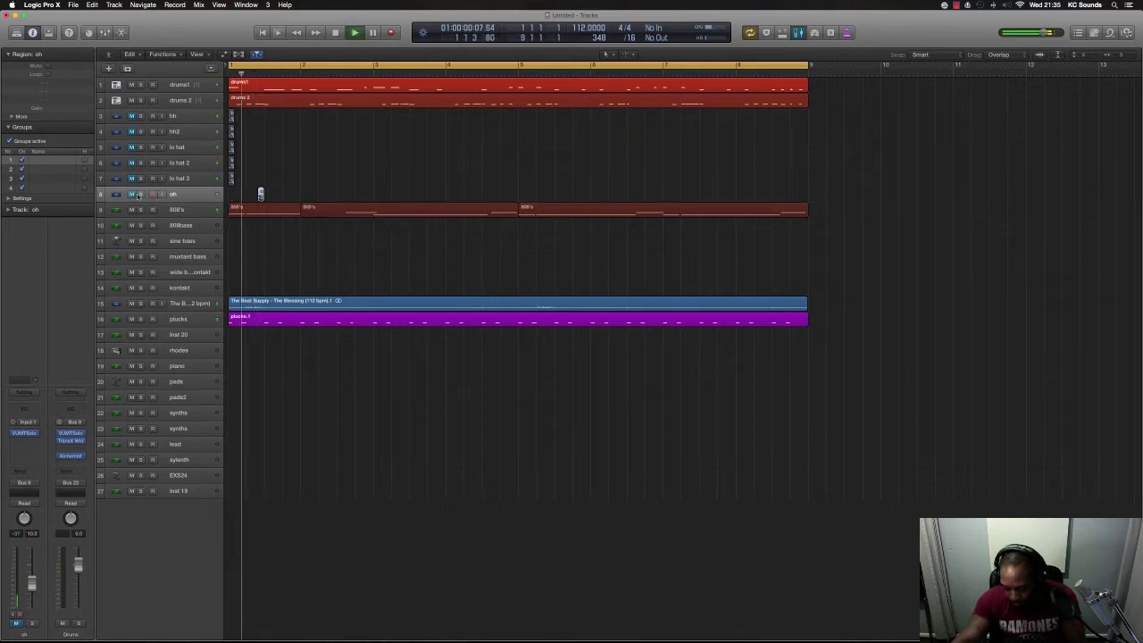
# - Play from the start and move the open-hat region back to around beat 2 of bar 1
pyautogui.press('super+Right')
pyautogui.press('super+Right')
pyautogui.press('super+Right')
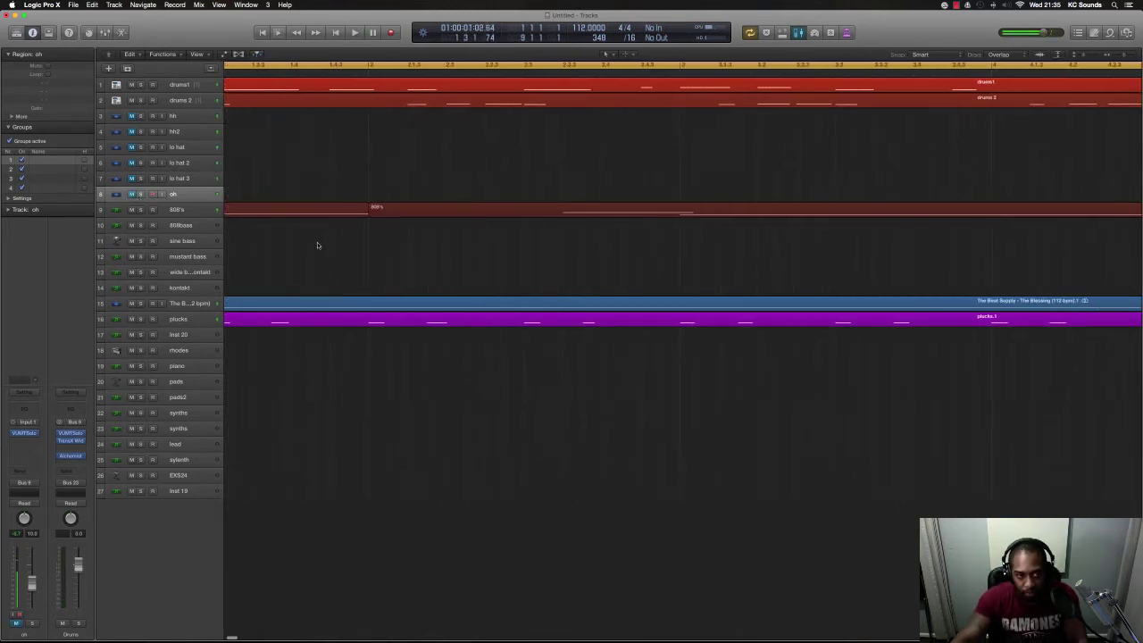
pyautogui.press('Return')
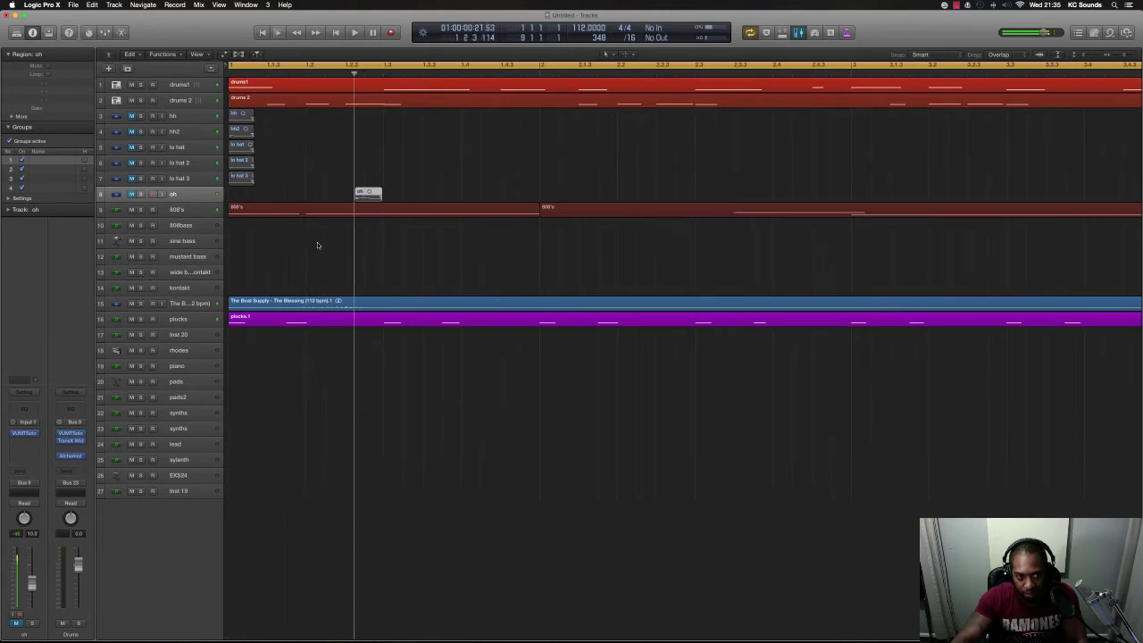
pyautogui.press('Return')
pyautogui.press('Return')
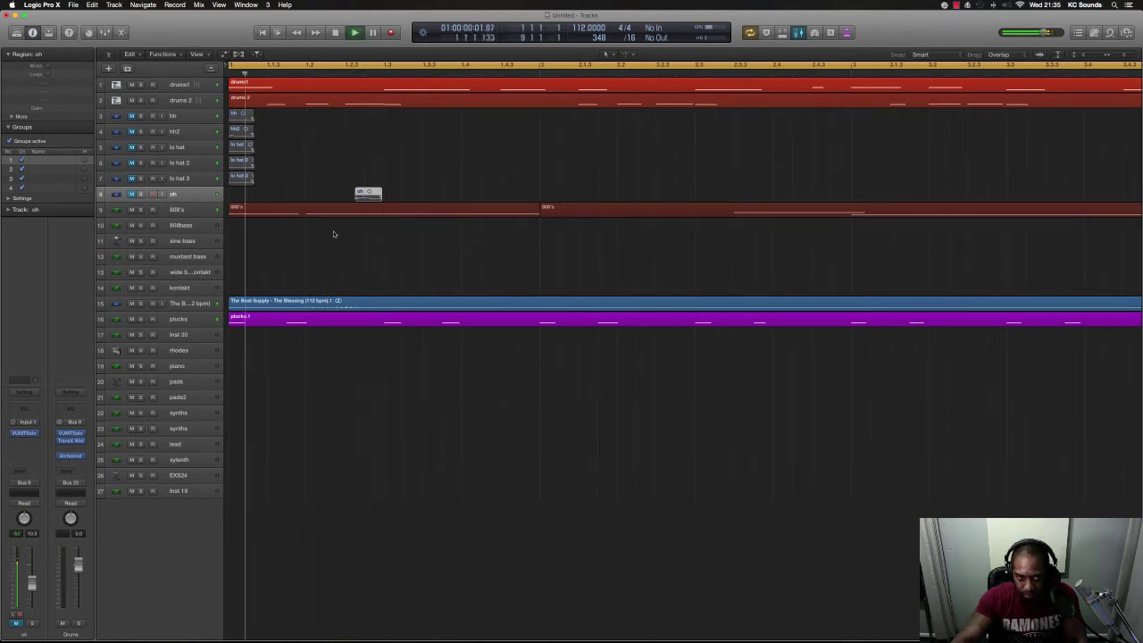
pyautogui.press('space')
pyautogui.moveTo(369, 191); pyautogui.dragTo(321, 194)
# - Fine-align the start of the open-hat region with beat 2 of bar 1 and unmute the oh track
pyautogui.press('super+Down')
pyautogui.press('super+Down')
pyautogui.press('super+Down')
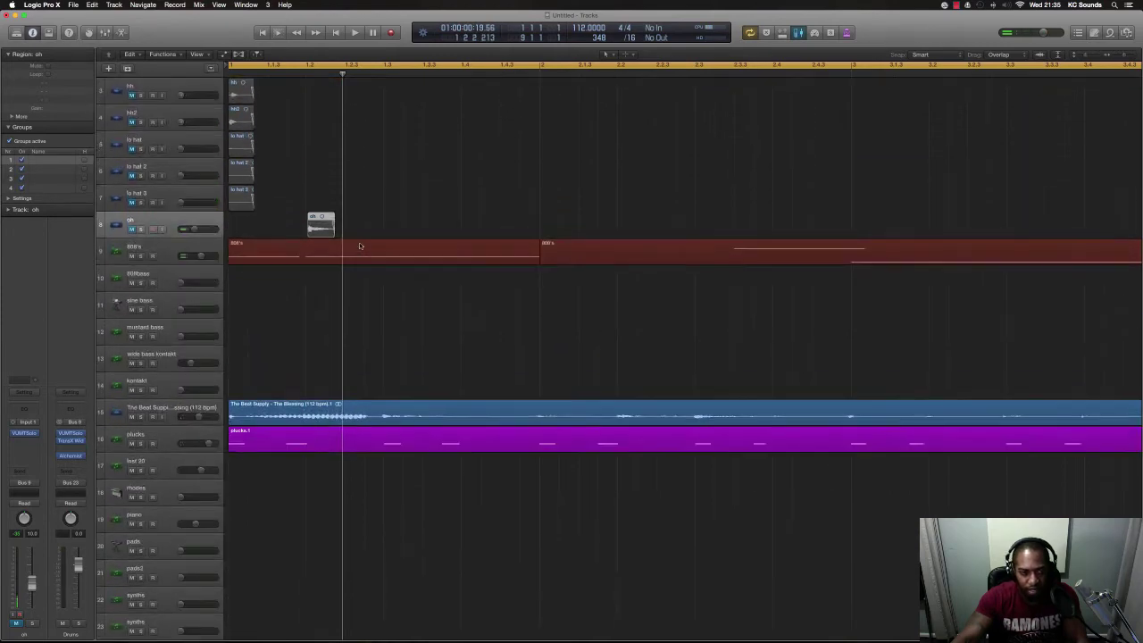
pyautogui.press('super+Right')
pyautogui.press('super+Right')
pyautogui.press('super+Right')
pyautogui.hscroll(1, 356, 231)
pyautogui.press('super+Down')
pyautogui.press('super+Right')
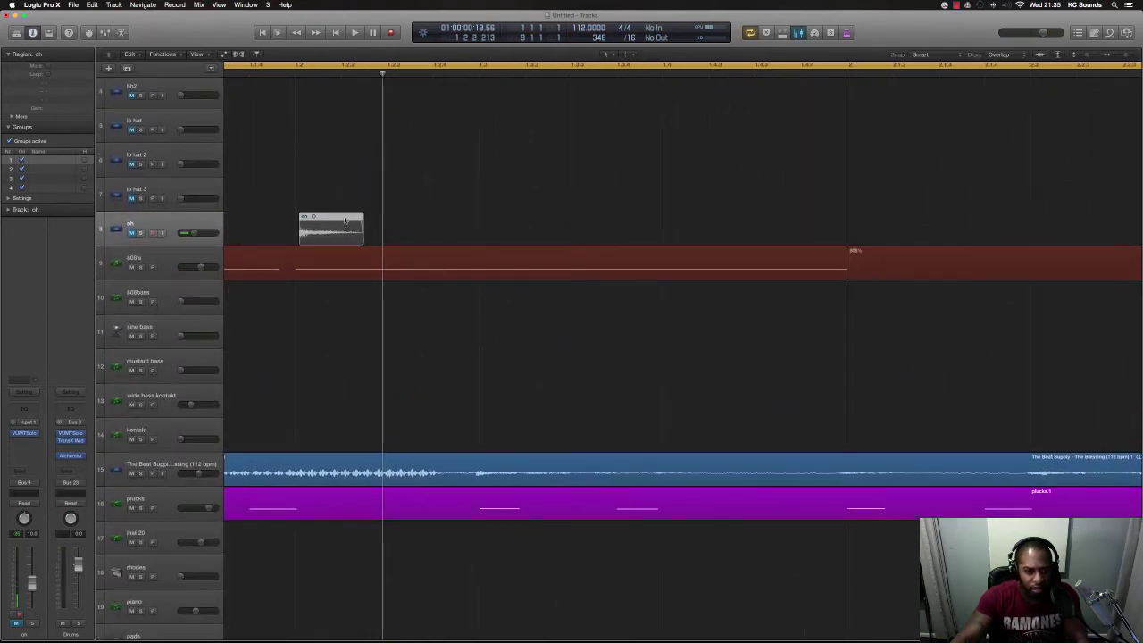
pyautogui.moveTo(346, 221); pyautogui.dragTo(341, 221)
pyautogui.press('super+Right')
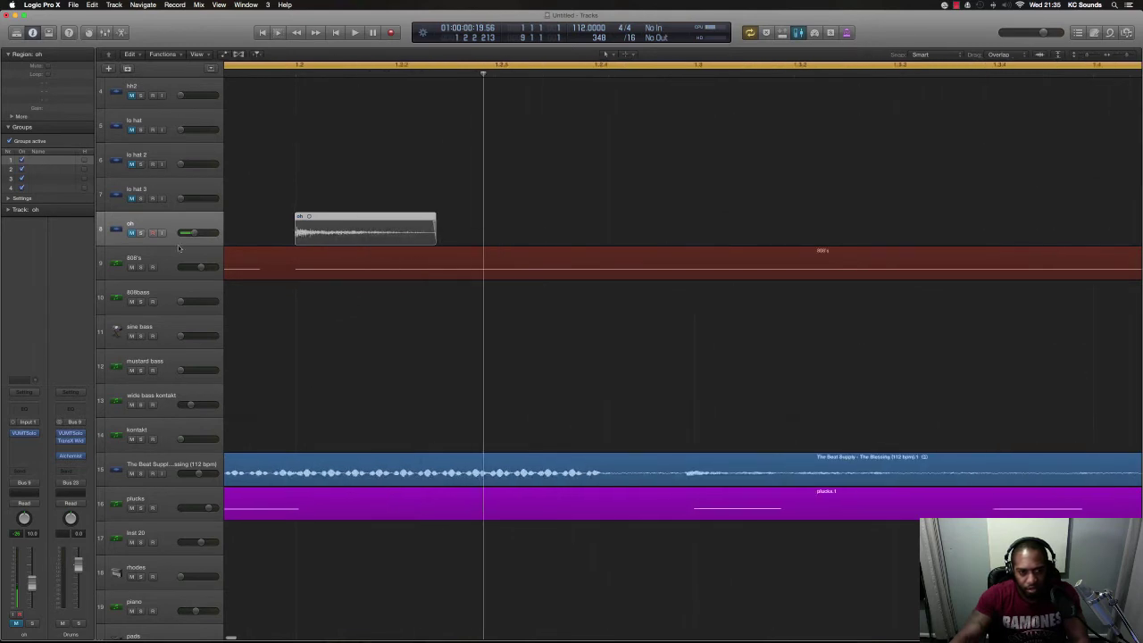
pyautogui.click(132, 234)
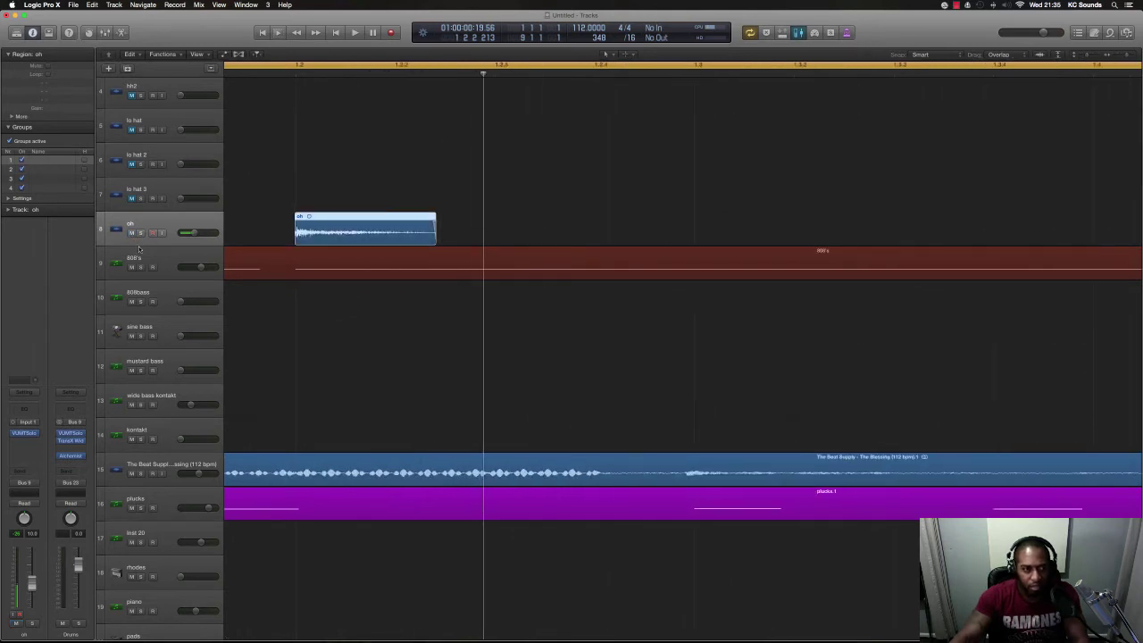
# - Open the VUMTSolo meter on the oh track, adjust its gain and listen to the open hat in the beat
pyautogui.click(24, 434)
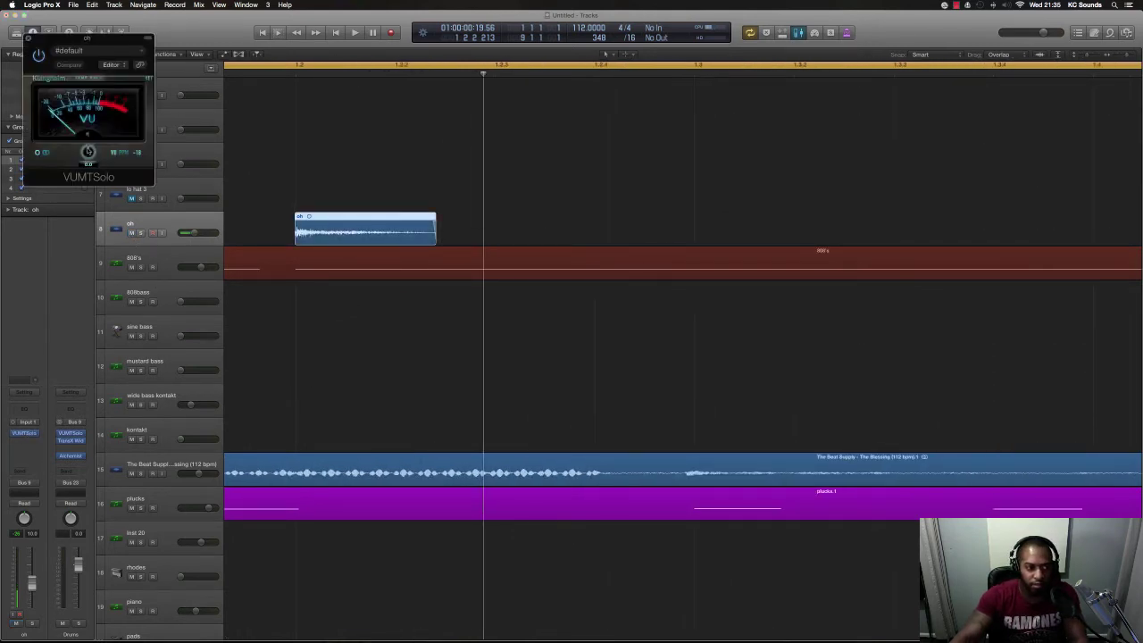
pyautogui.press('space')
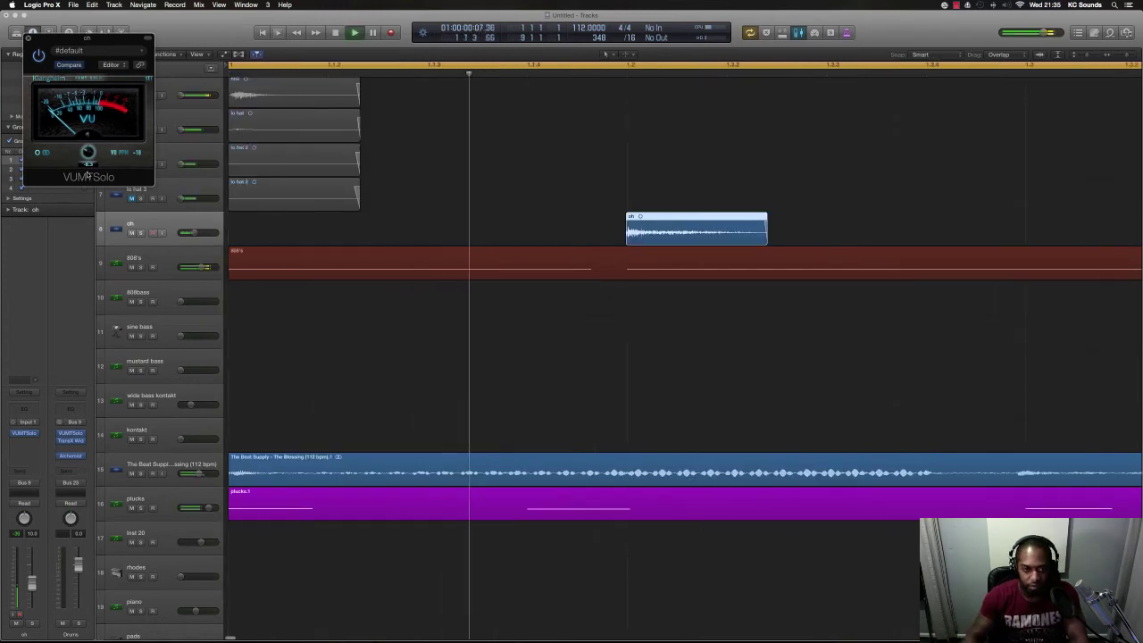
pyautogui.press('super+Left')
pyautogui.press('super+Left')
pyautogui.press('super+Left')
pyautogui.press('space')
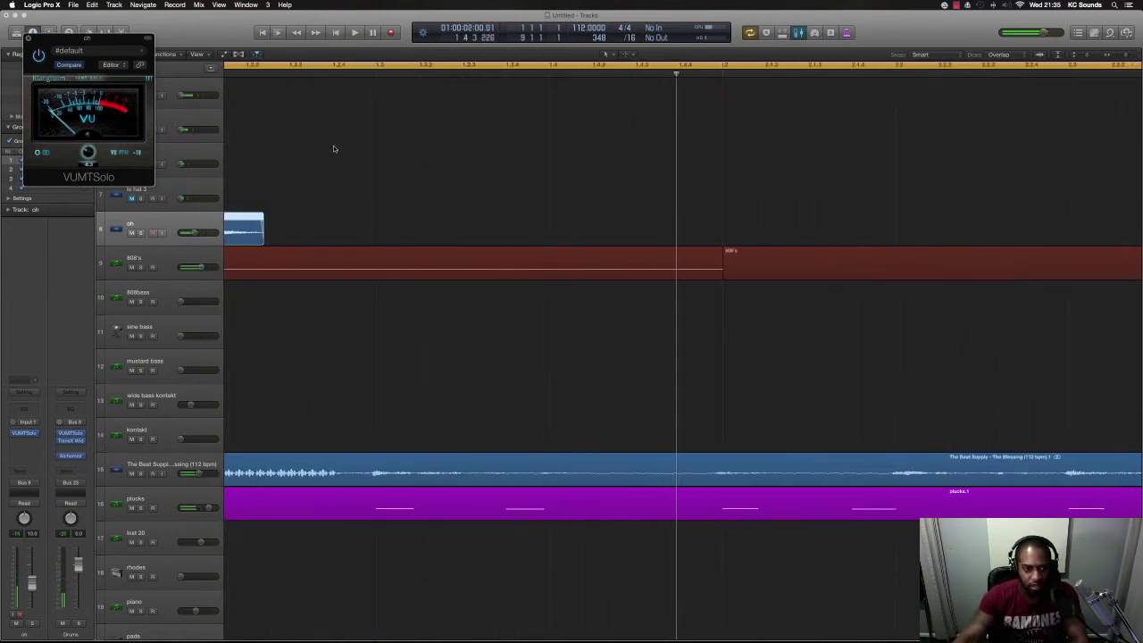
# - Copy the open-hat region to beat 4 of bar 1 and duplicate the pair into bar 2
pyautogui.press('super+Left')
pyautogui.press('super+Left')
pyautogui.press('super+Left')
pyautogui.press('super+Left')
pyautogui.press('super+Left')
pyautogui.moveTo(284, 225); pyautogui.dragTo(371, 225)
pyautogui.press('space')
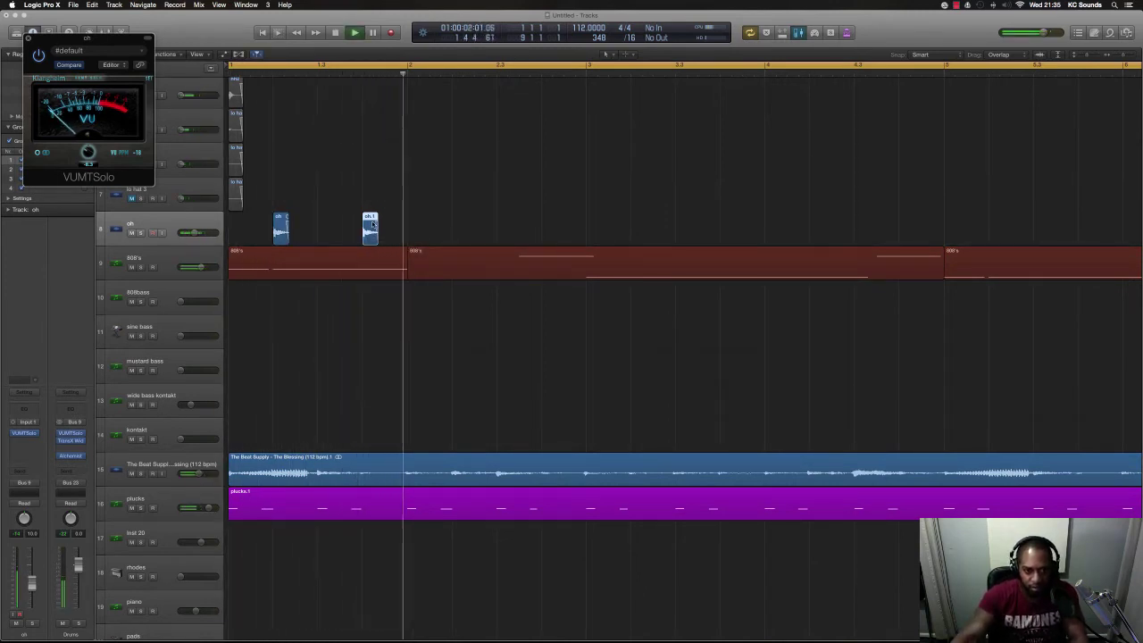
pyautogui.press('space')
pyautogui.moveTo(400, 222); pyautogui.dragTo(462, 225)
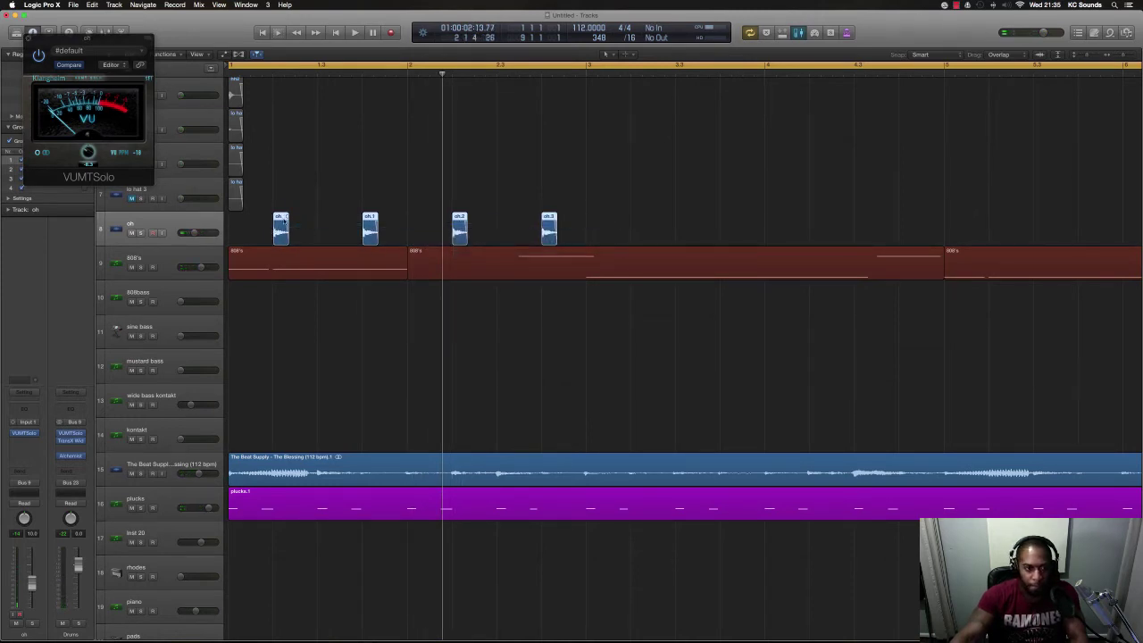
# - Duplicate the four open hats into bars 3 and 4, copy all eight into bars 5 to 8, and close VUMTSolo
pyautogui.moveTo(281, 218); pyautogui.dragTo(639, 217)
pyautogui.press('super+Left')
pyautogui.press('super+Left')
pyautogui.press('super+Left')
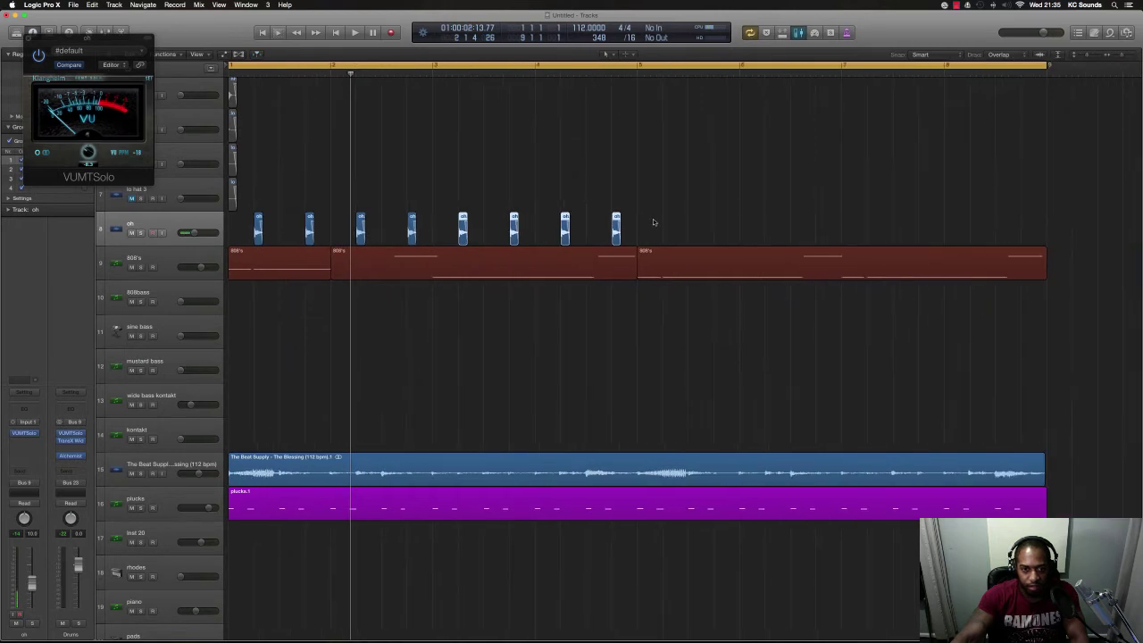
pyautogui.moveTo(676, 223)
pyautogui.mouseDown()
pyautogui.moveTo(699, 224)
pyautogui.moveTo(668, 224)
pyautogui.mouseUp()
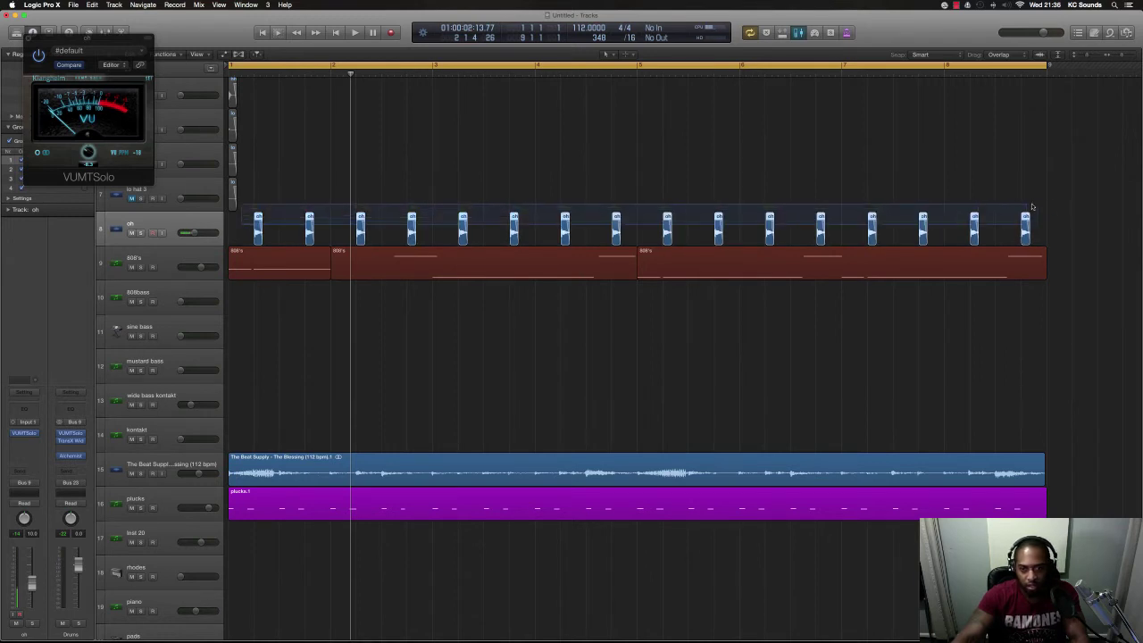
pyautogui.press('super+Up')
pyautogui.press('super+Left')
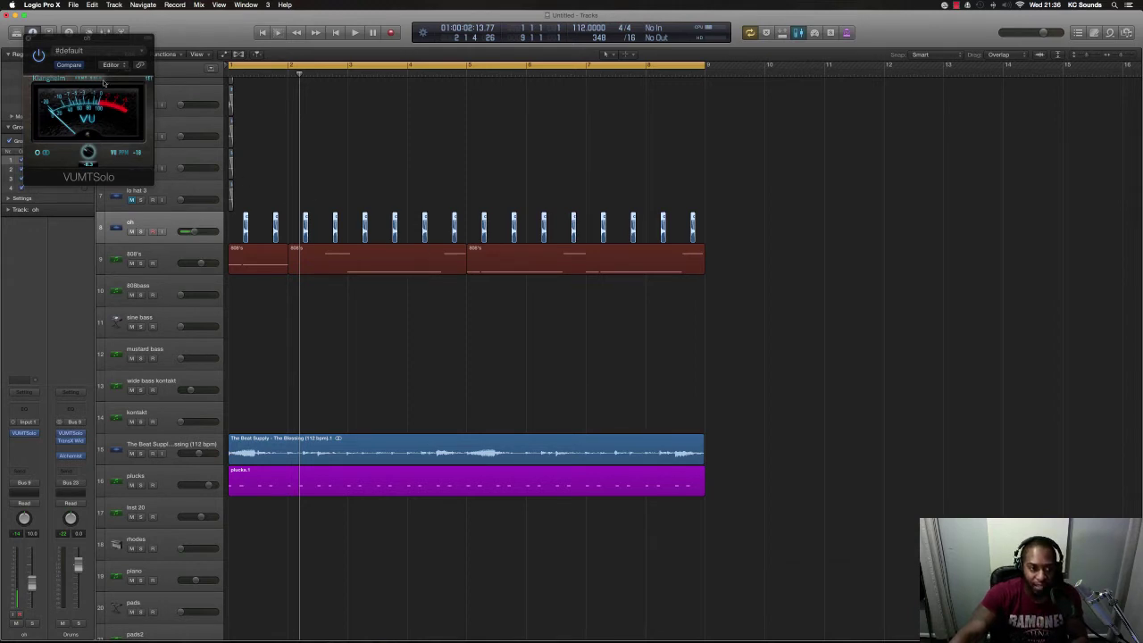
pyautogui.click(28, 39)
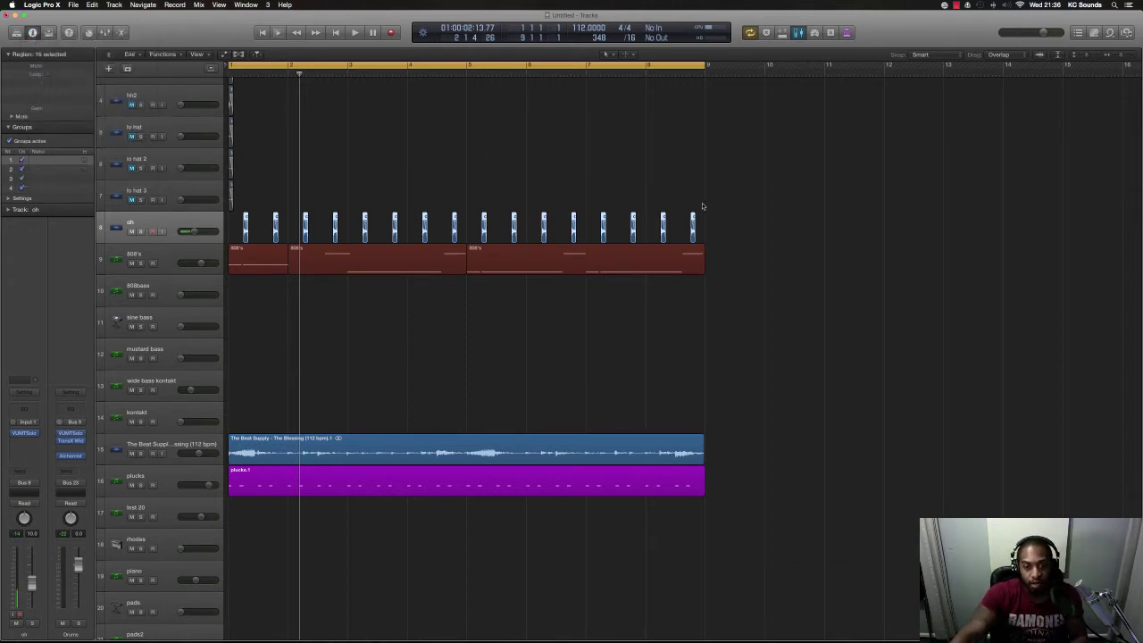
# - Play the arrangement and mute The Beat Supply sample track to hear the beat without it
pyautogui.press('space')
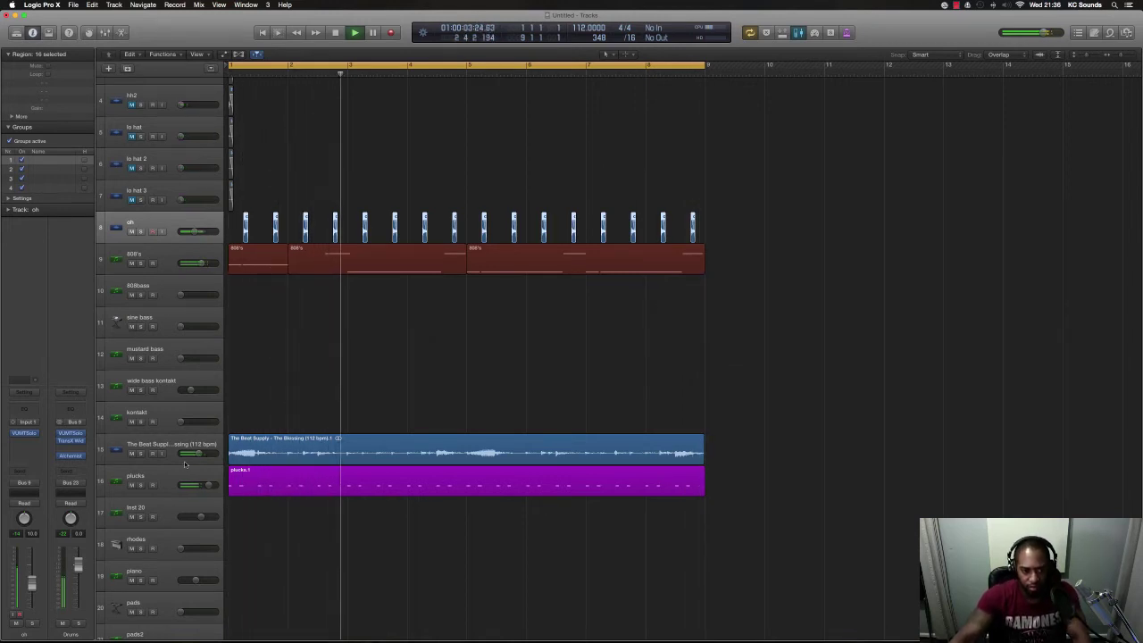
pyautogui.click(132, 453)
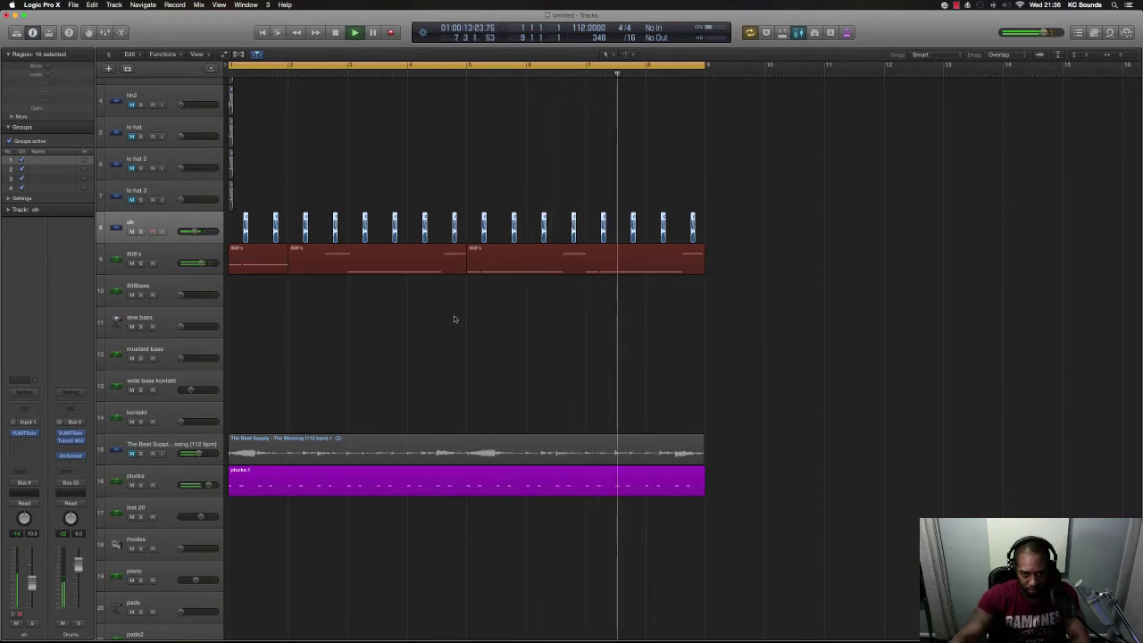
pyautogui.press('space')
pyautogui.scroll(3, 336, 288)
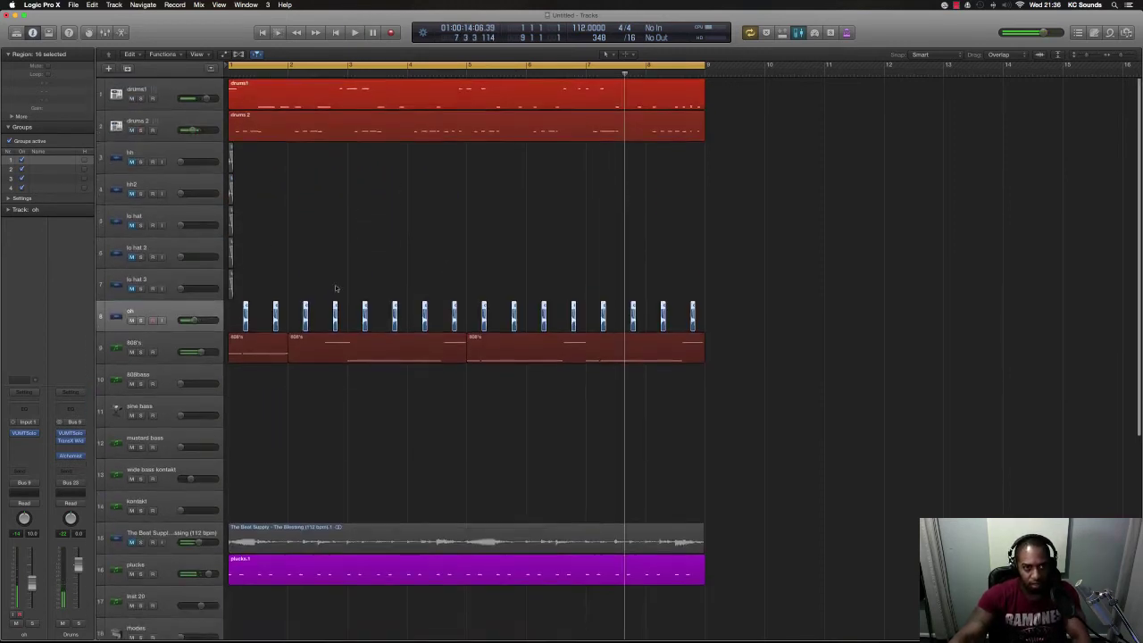
# - Open Ultrabeat on the drums1 track, set the snare voice's level to -3.0 dB and play the beat
pyautogui.click(160, 88)
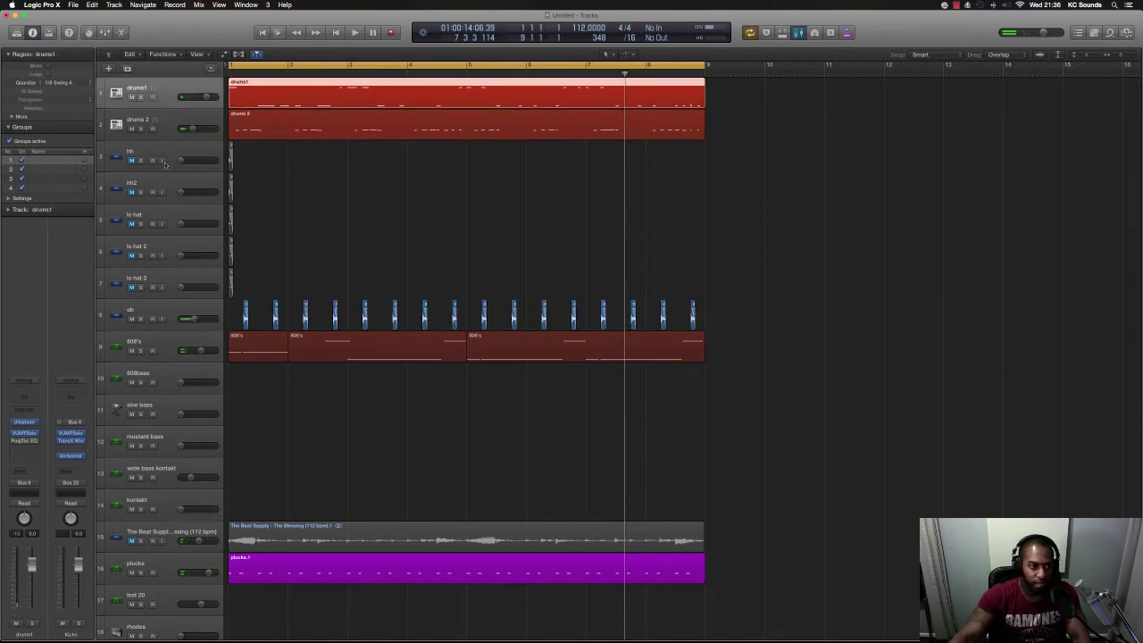
pyautogui.click(25, 423)
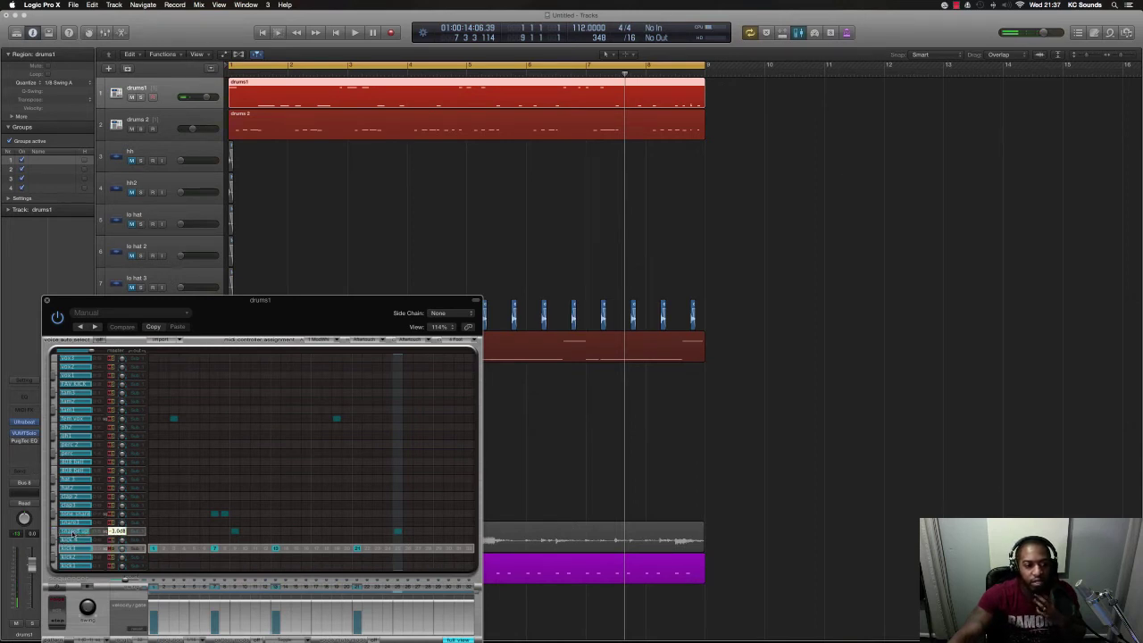
pyautogui.press('space')
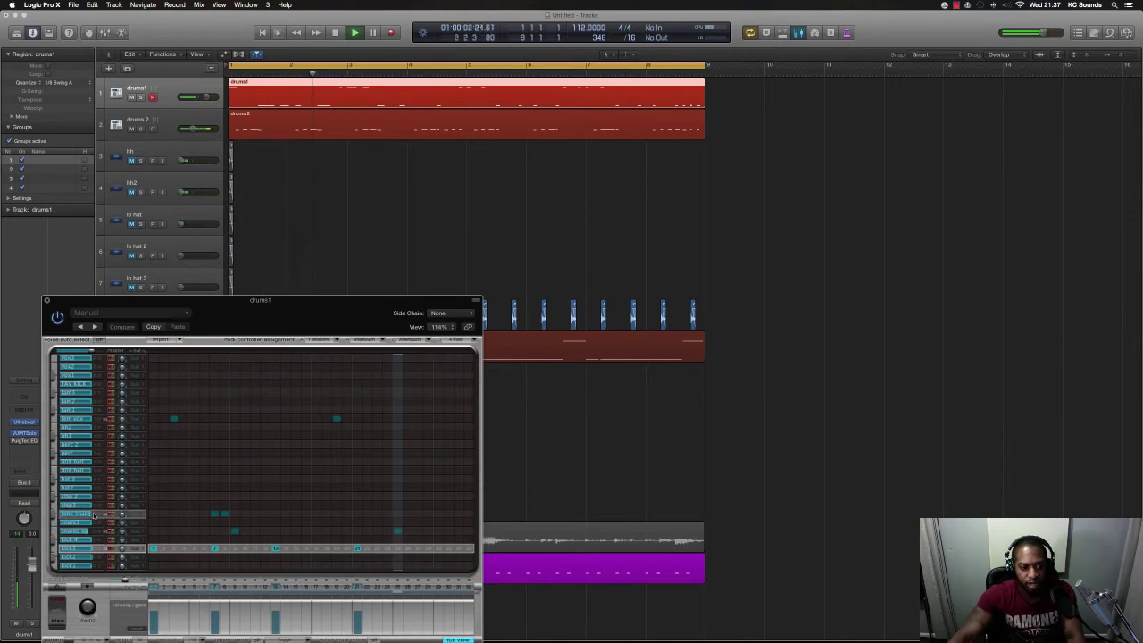
# - Check the drums 2 track's Ultrabeat kit during playback, close both Ultrabeat windows and stop playback
pyautogui.click(151, 125)
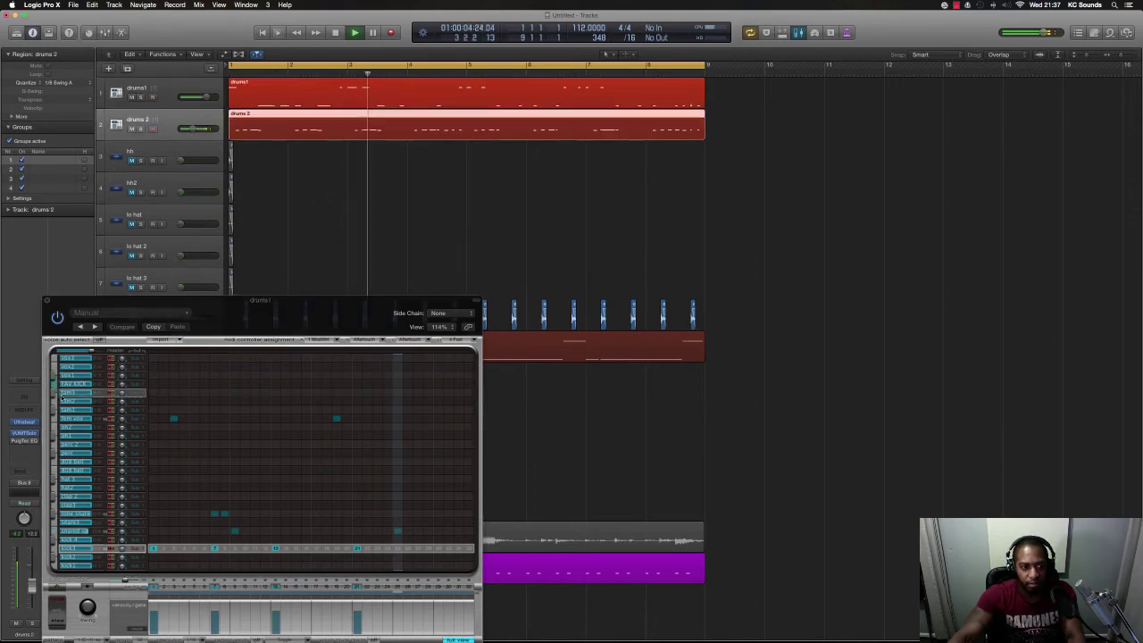
pyautogui.click(25, 422)
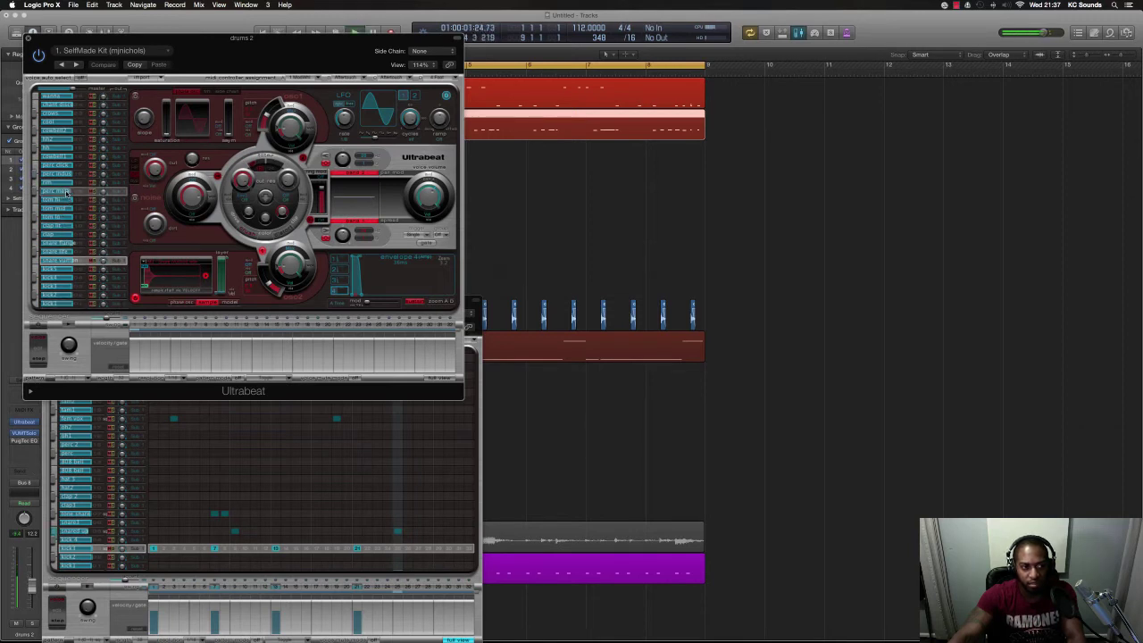
pyautogui.click(28, 38)
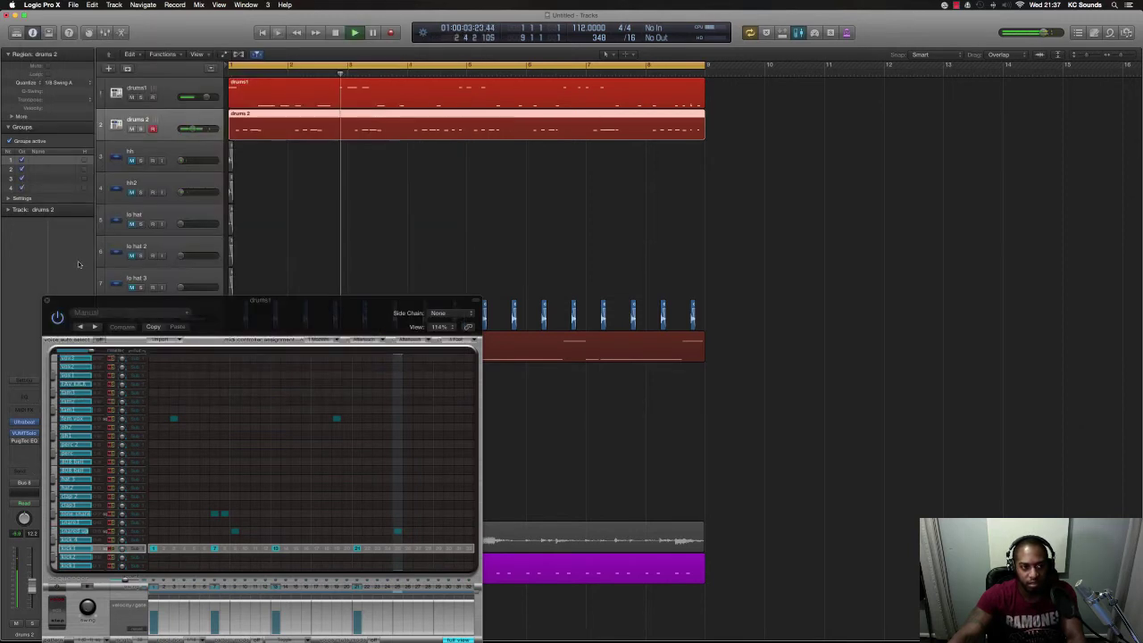
pyautogui.click(49, 300)
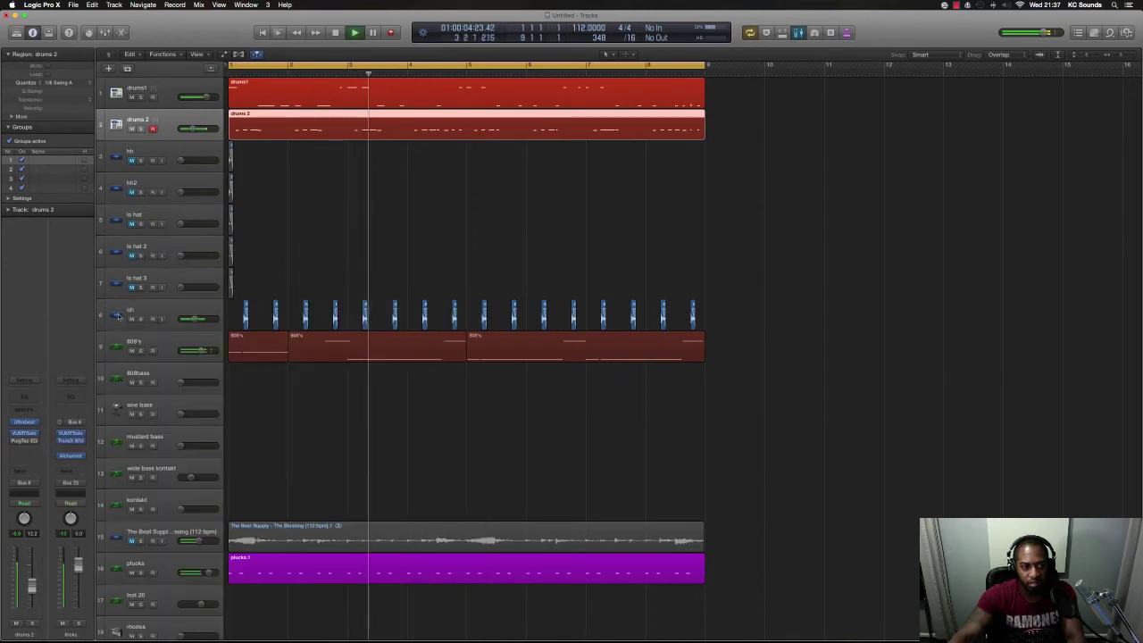
pyautogui.press('space')
# - Play the beat from the start on the drums1 track, capture extra drum hits over bars 1 to 8 and merge them into the drums1 region
pyautogui.click(181, 88)
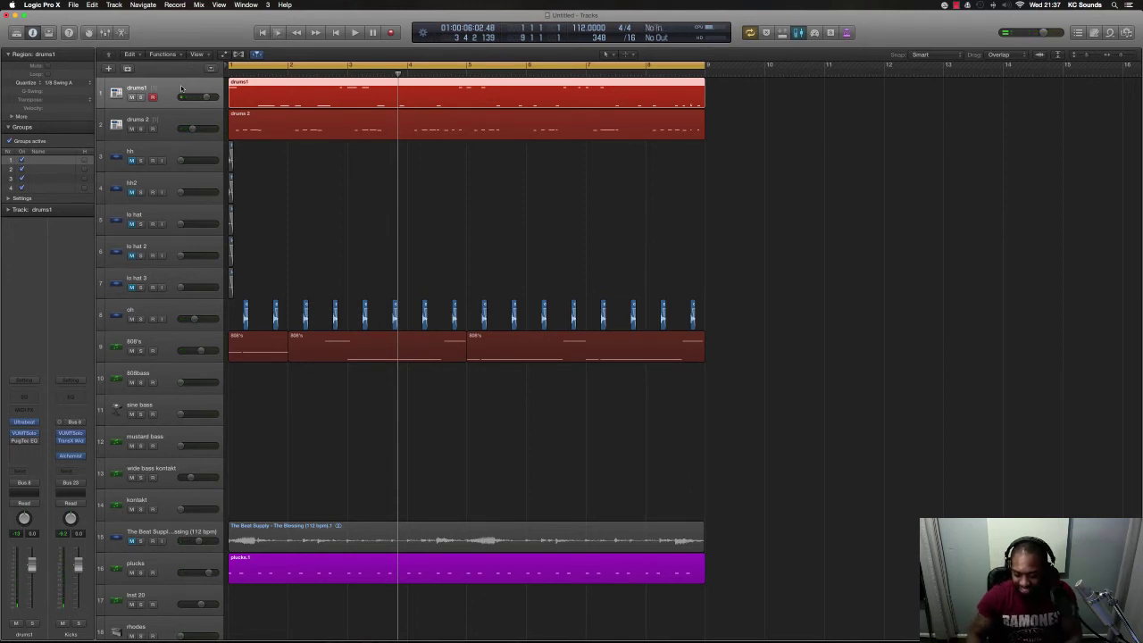
pyautogui.press('Return')
pyautogui.press('space')
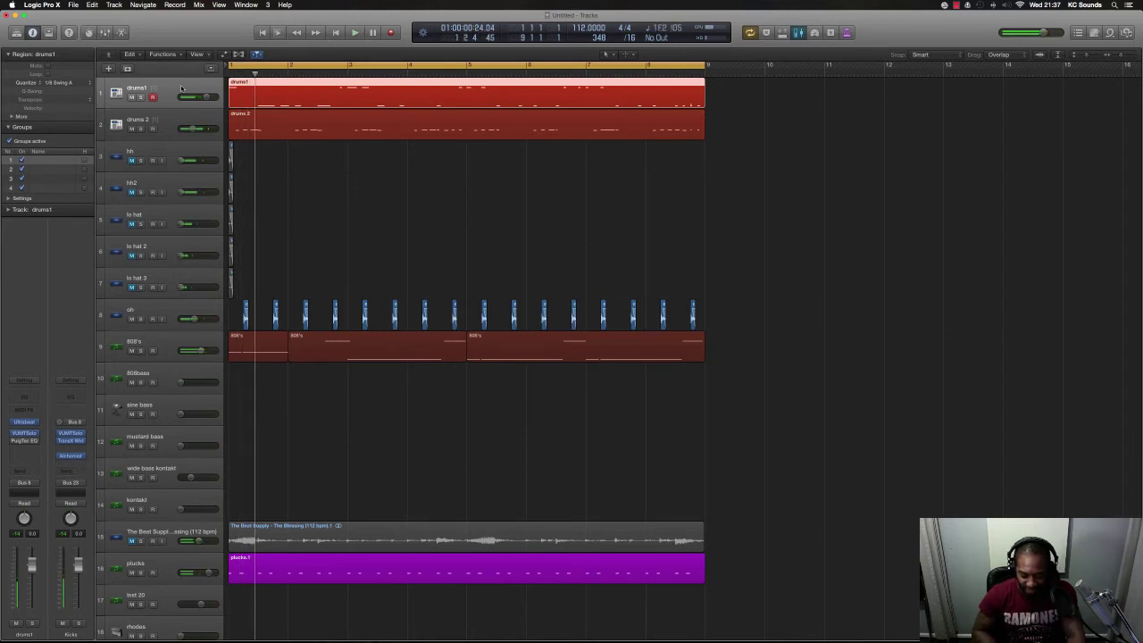
pyautogui.press('Return')
pyautogui.press('space')
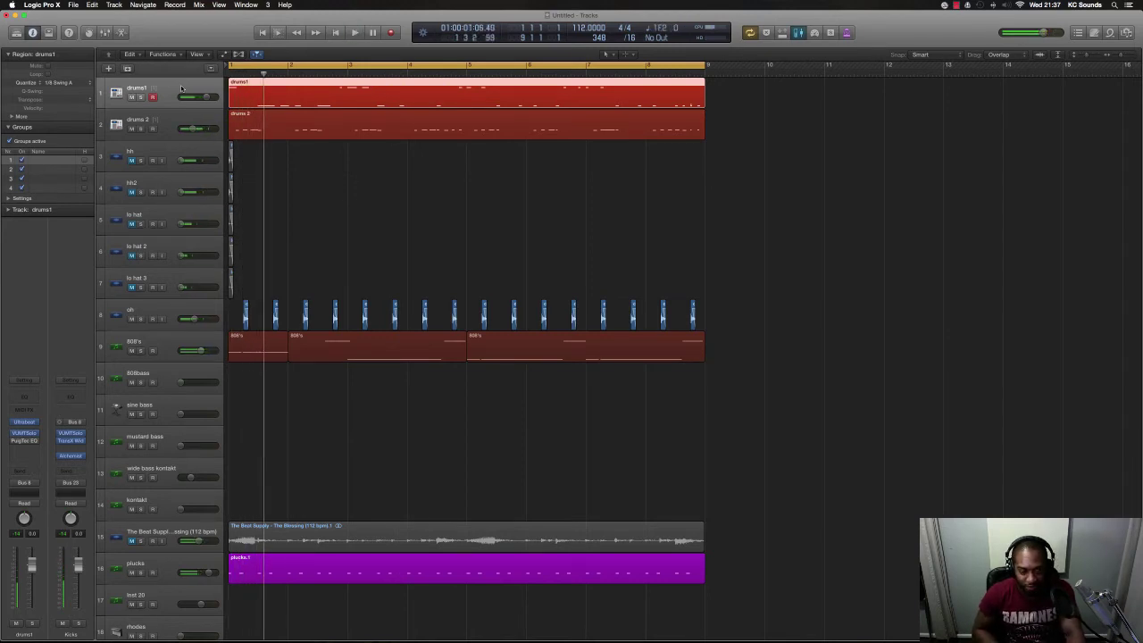
pyautogui.press('Return')
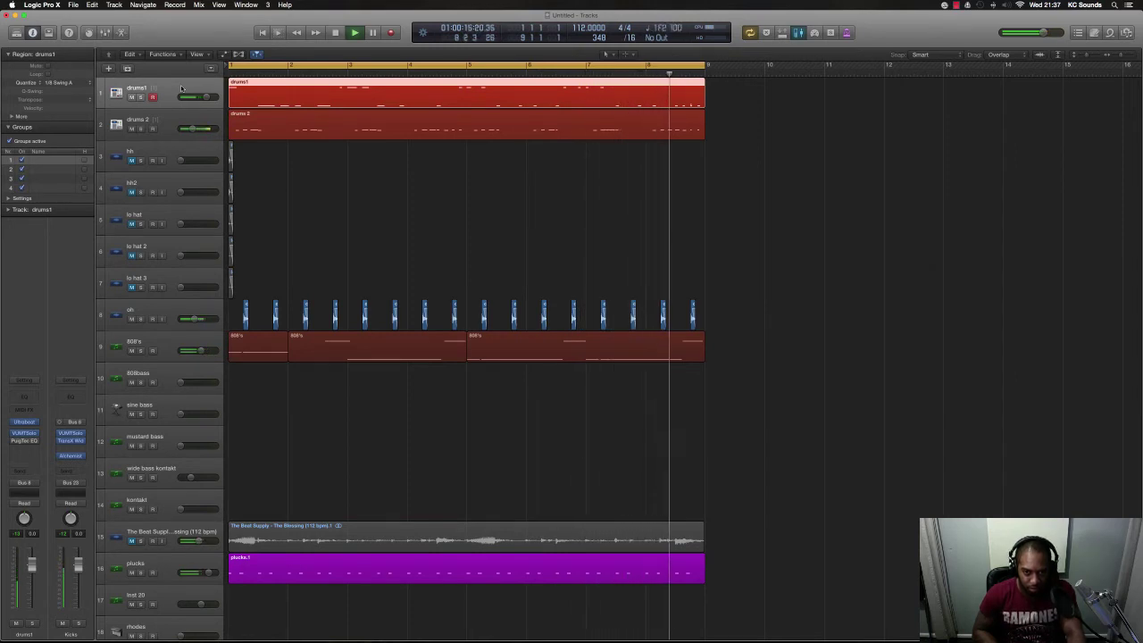
pyautogui.press('super+z')
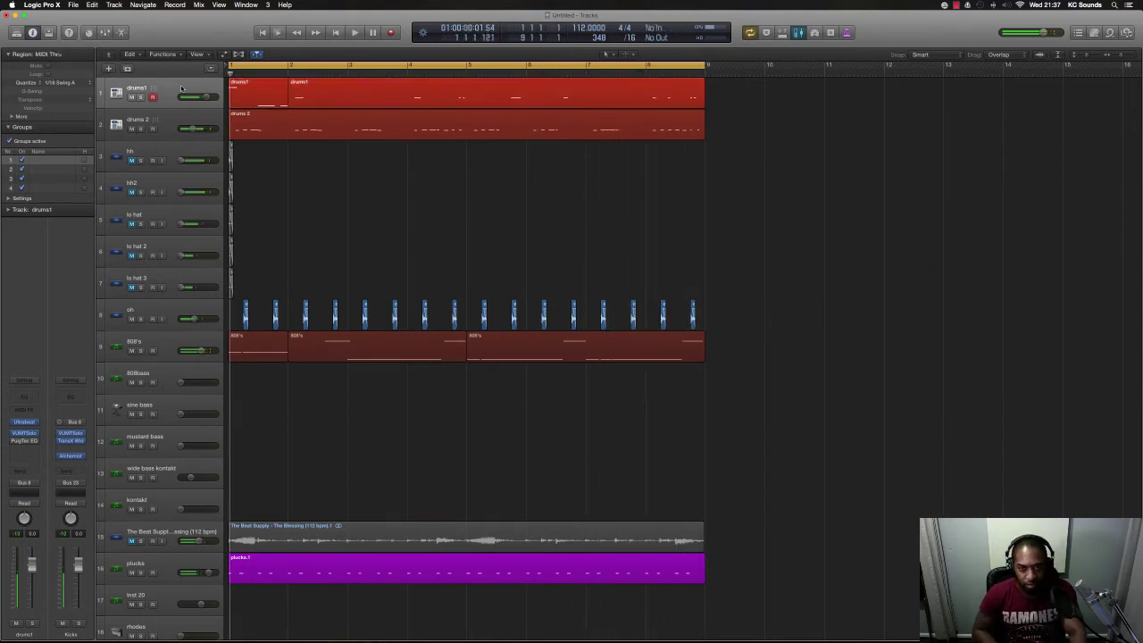
pyautogui.press('super+shift+z')
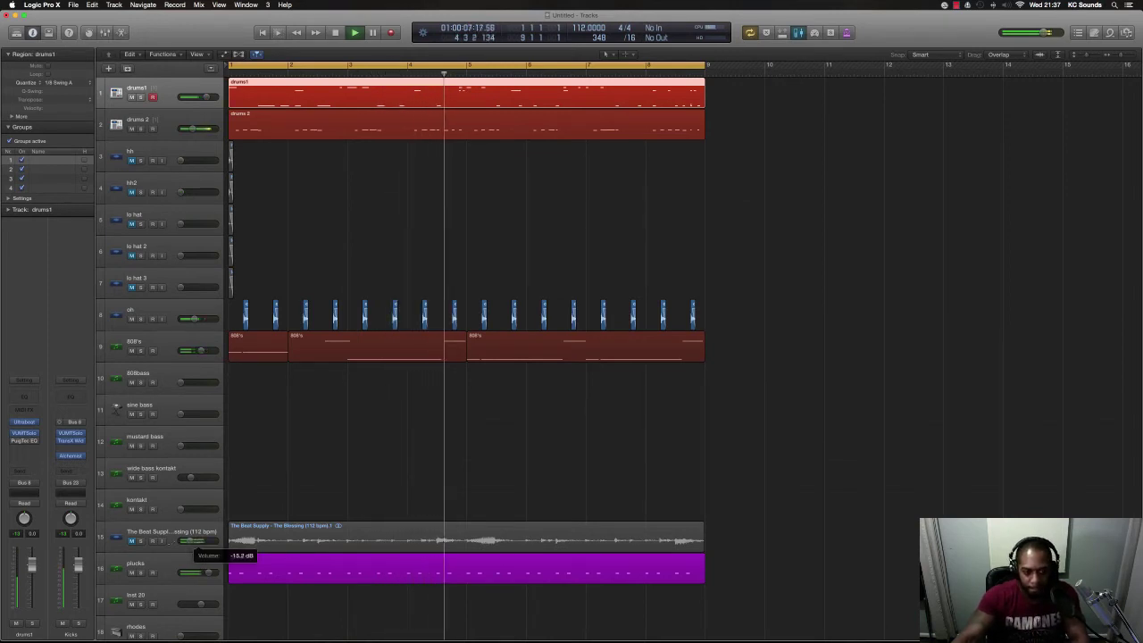
# - Lower the volume of The Beat Supply sample track and unmute it during playback
pyautogui.click(131, 541)
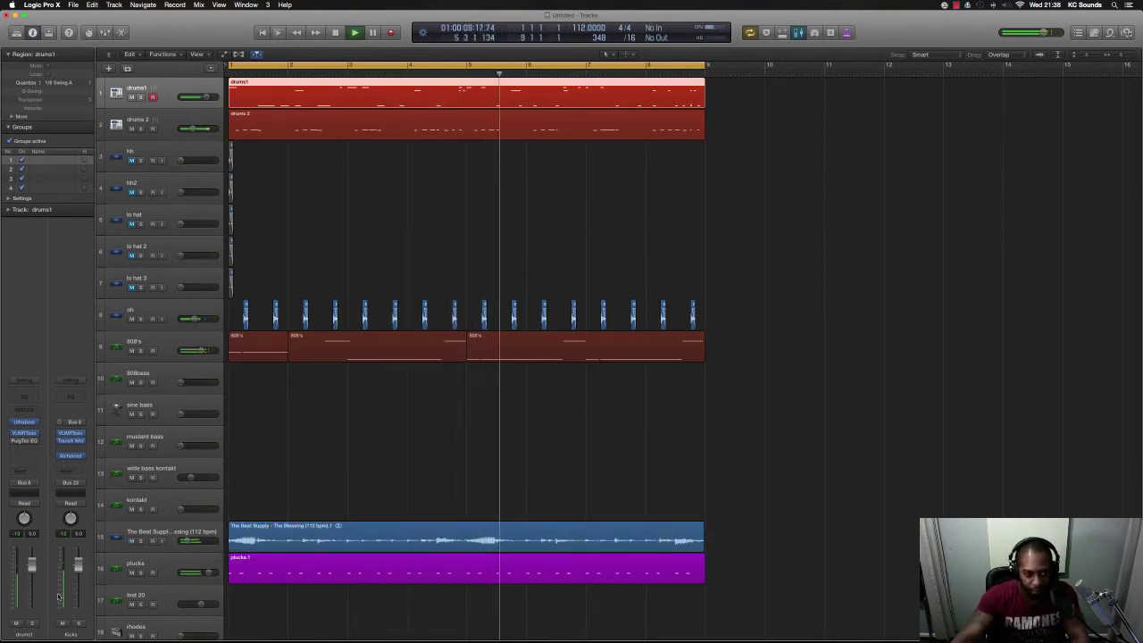
pyautogui.click(109, 539)
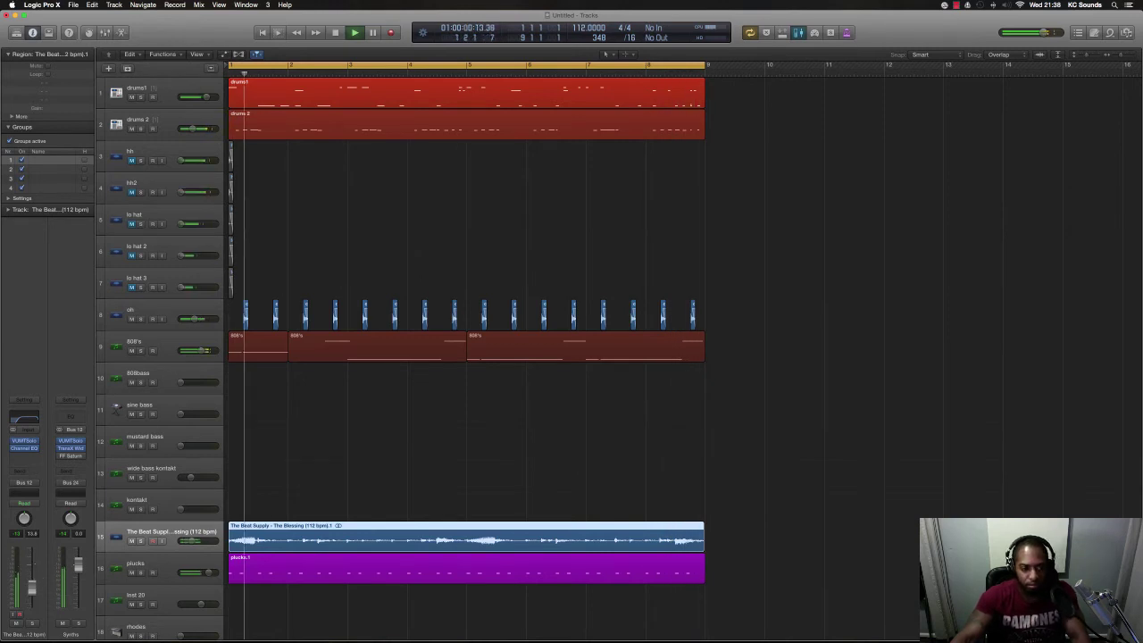
# - Play a sustained bass line on the wide bass kontakt track with VUMTSolo open, and capture it as an eight-bar region
pyautogui.click(186, 473)
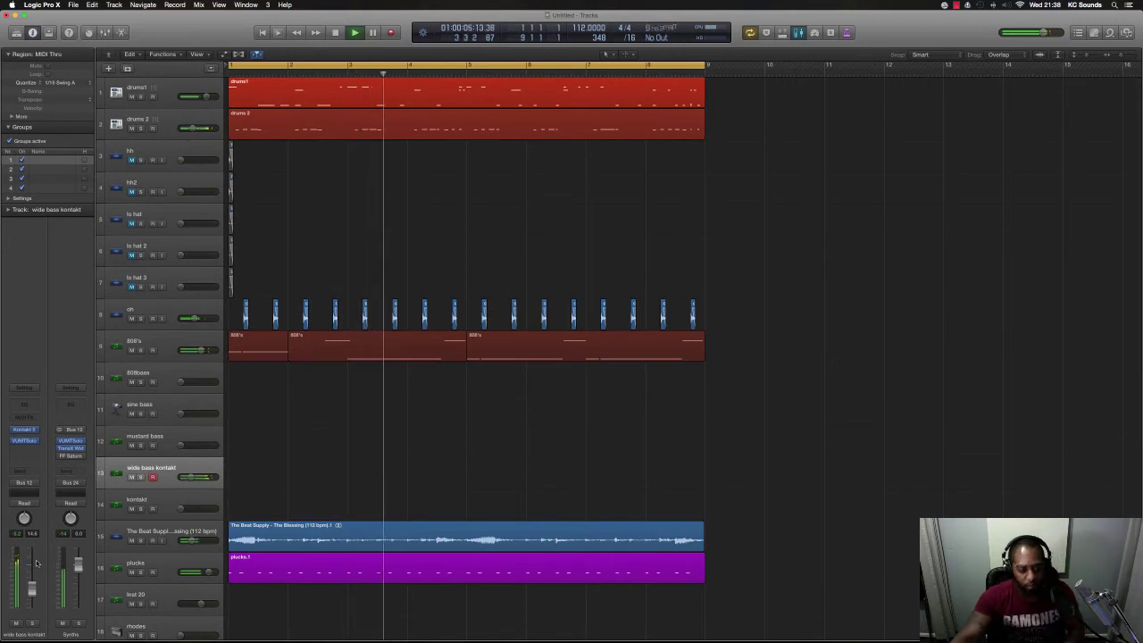
pyautogui.click(25, 440)
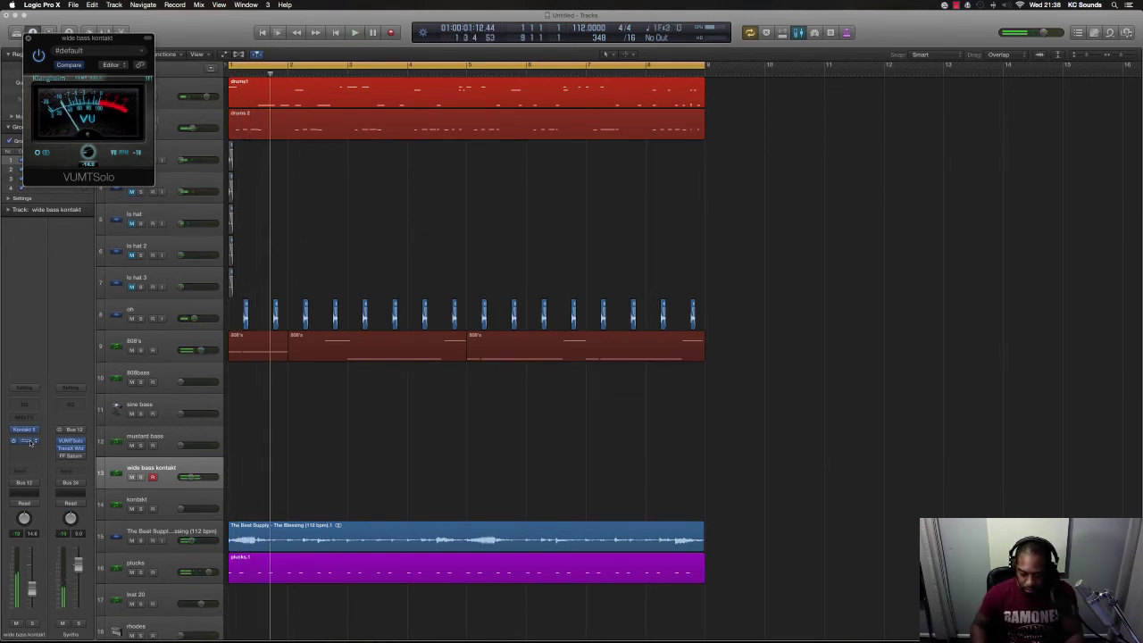
pyautogui.press('space')
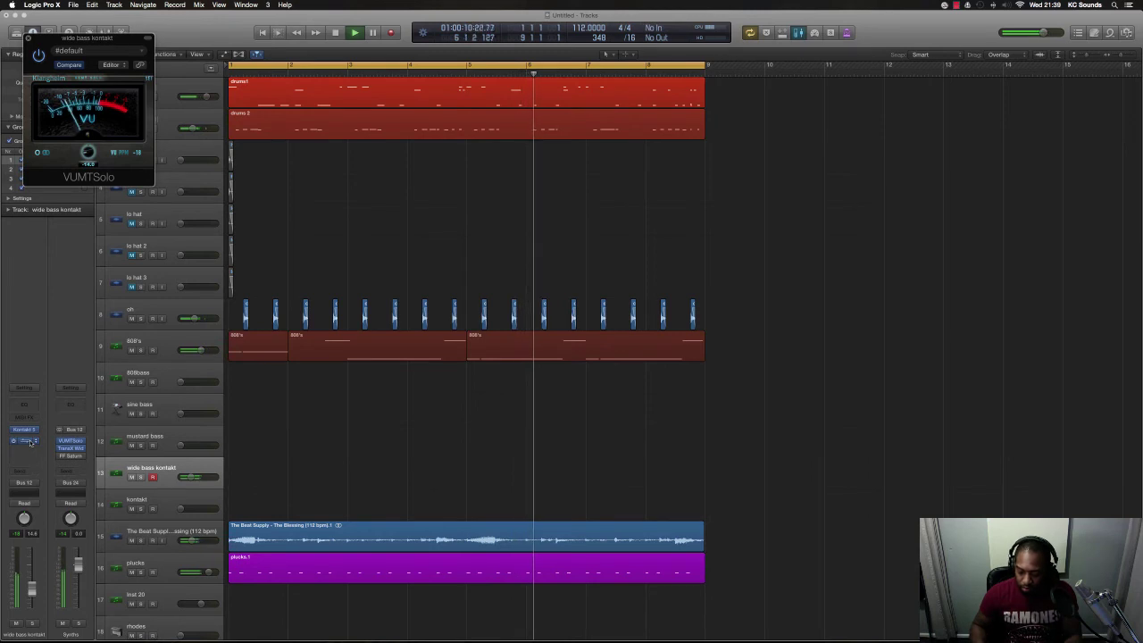
pyautogui.press('space')
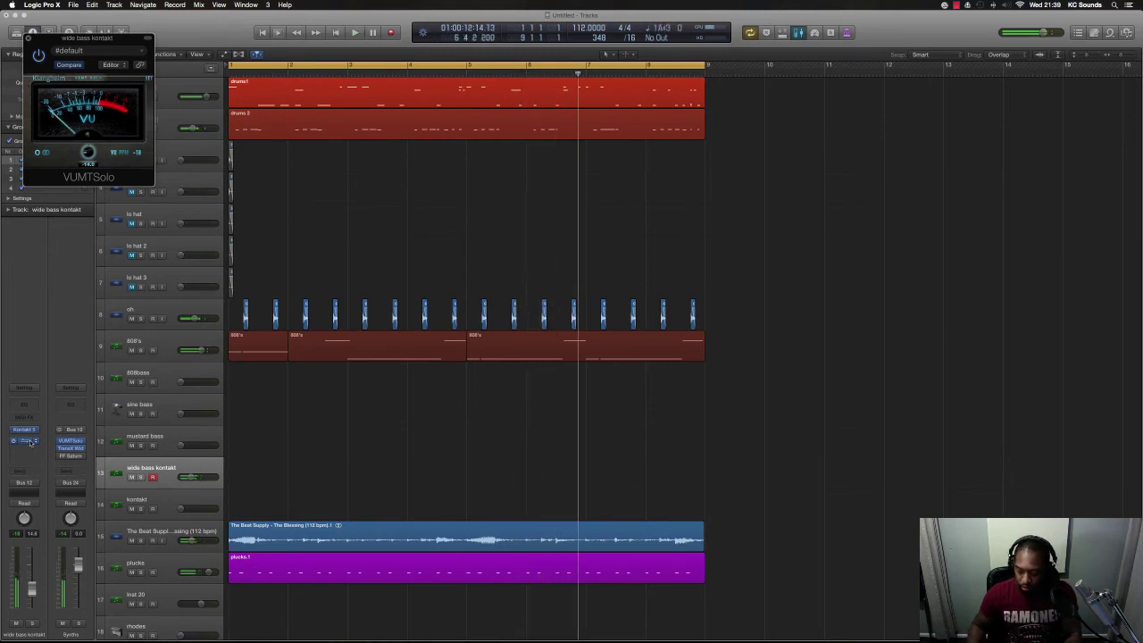
pyautogui.press('space')
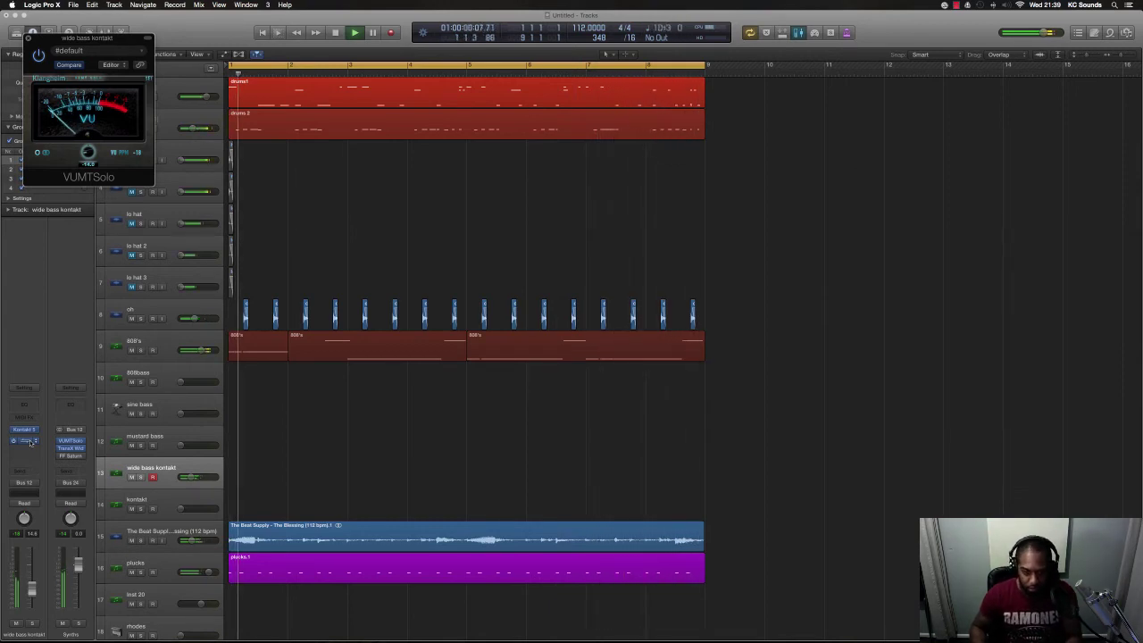
pyautogui.hotkey('shift', 'r')
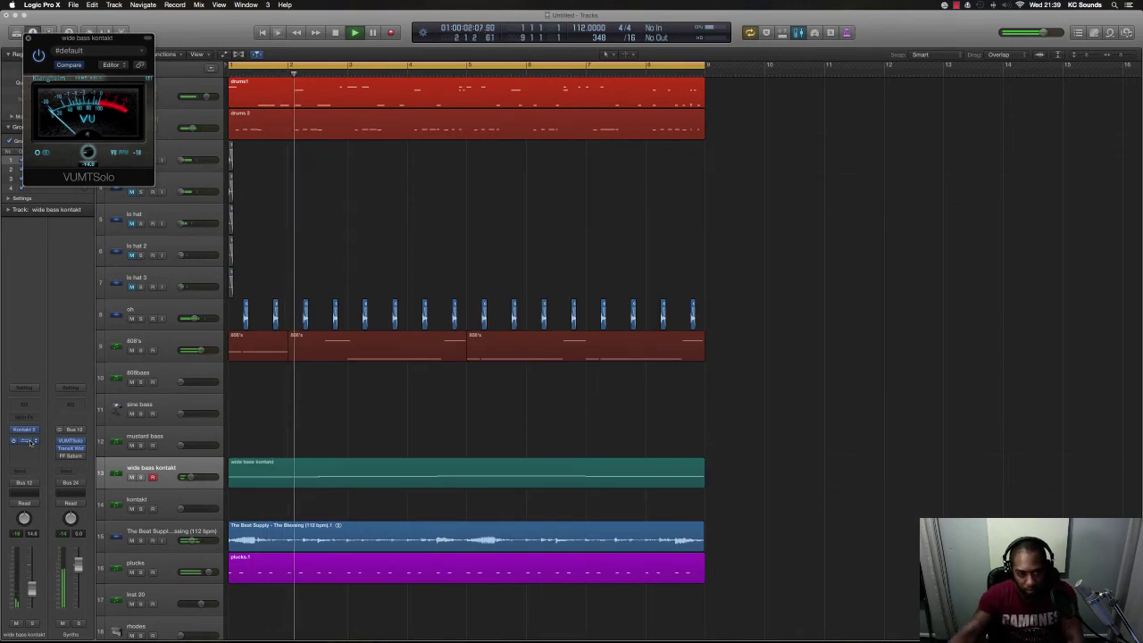
# - Close the wide bass track's VUMTSolo meter and mute the open hat (oh) track
pyautogui.moveTo(283, 473)
pyautogui.mouseDown()
pyautogui.moveTo(750, 454)
pyautogui.moveTo(760, 469)
pyautogui.moveTo(283, 461)
pyautogui.mouseUp()
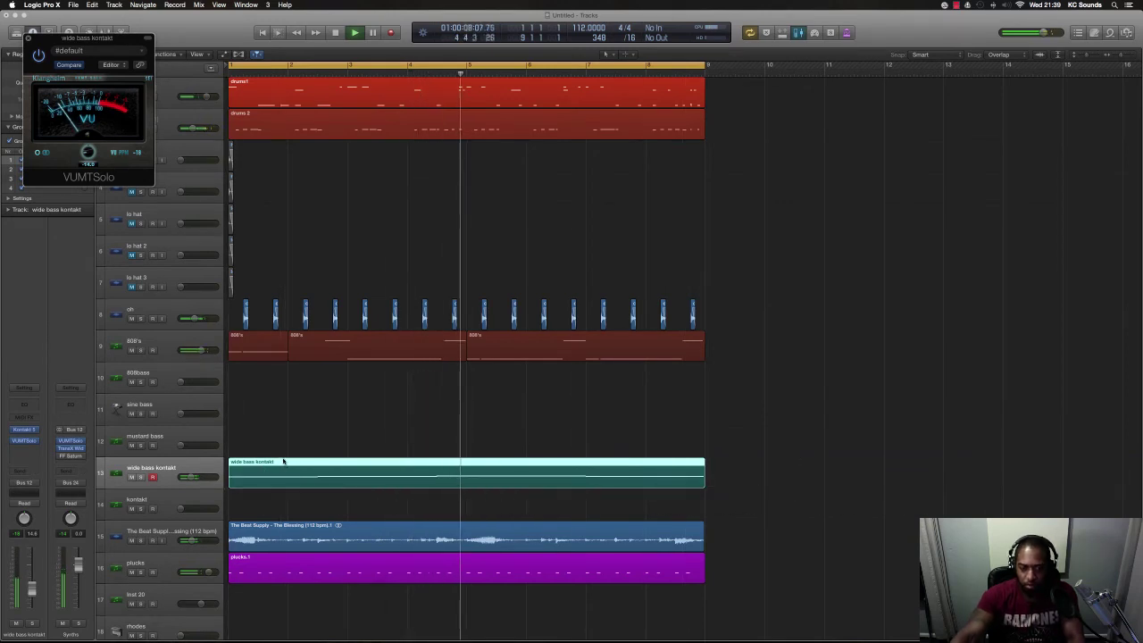
pyautogui.press('super+Up')
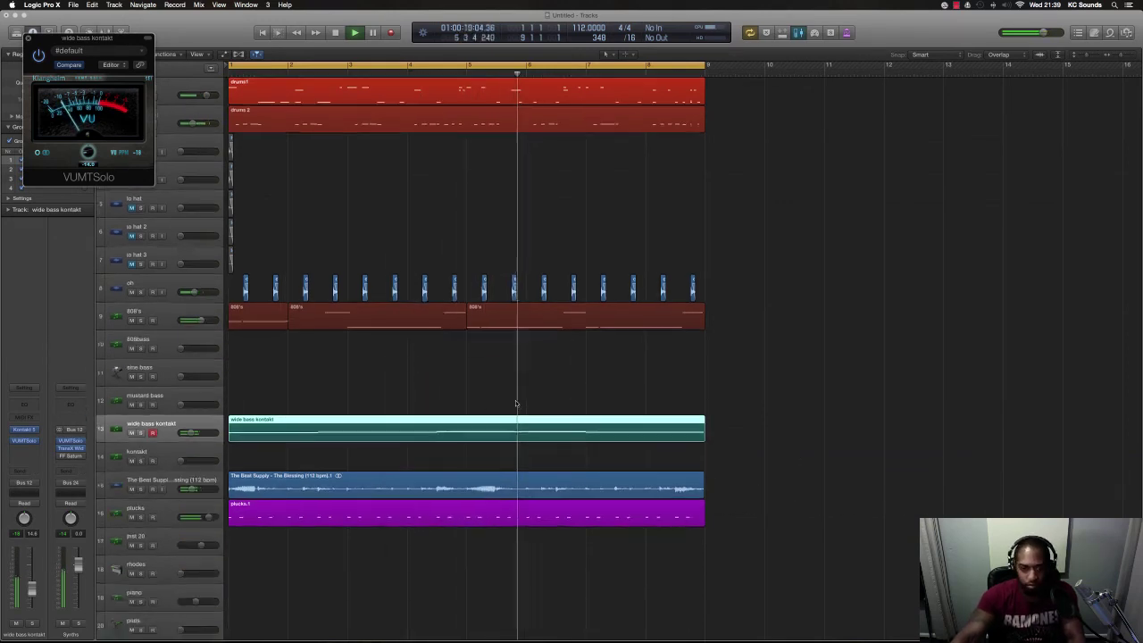
pyautogui.press('super+Up')
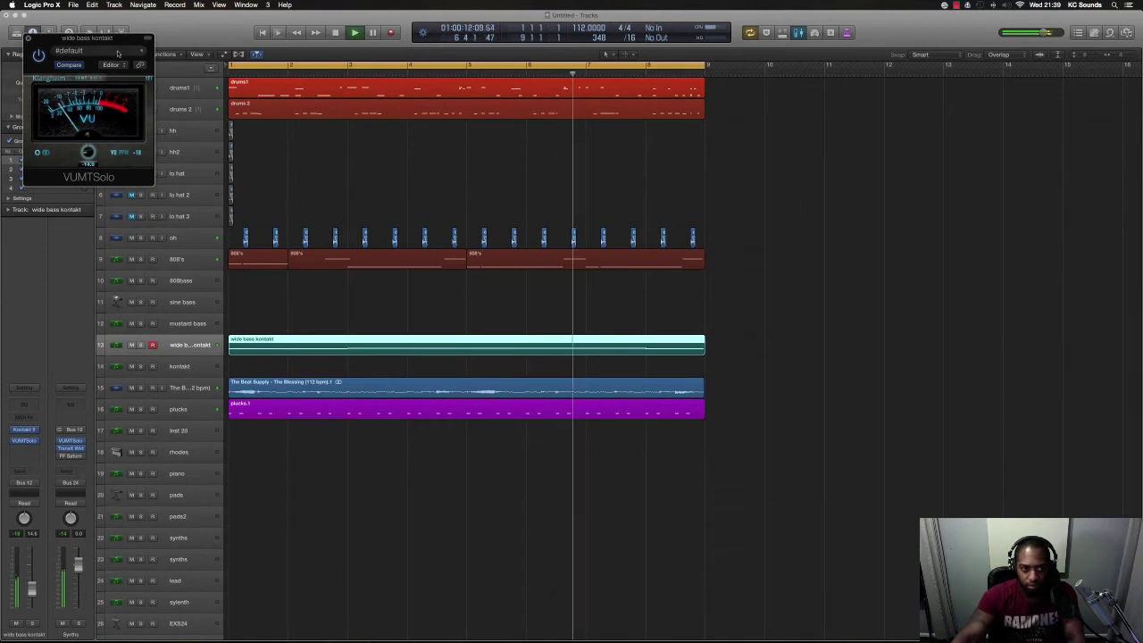
pyautogui.click(29, 39)
pyautogui.click(239, 239)
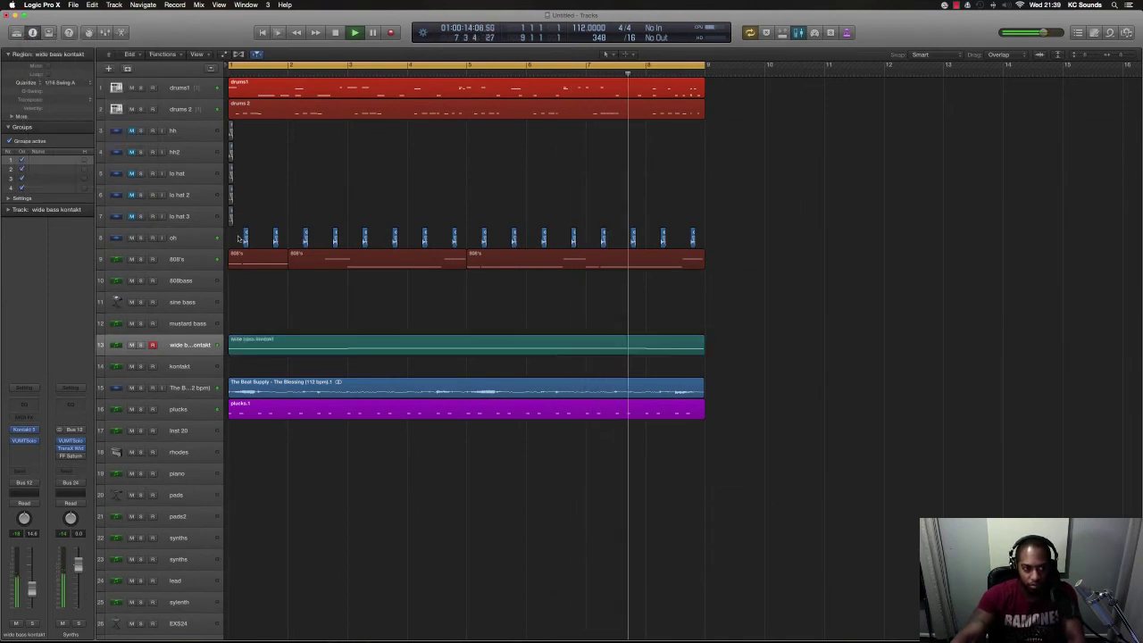
pyautogui.click(179, 109)
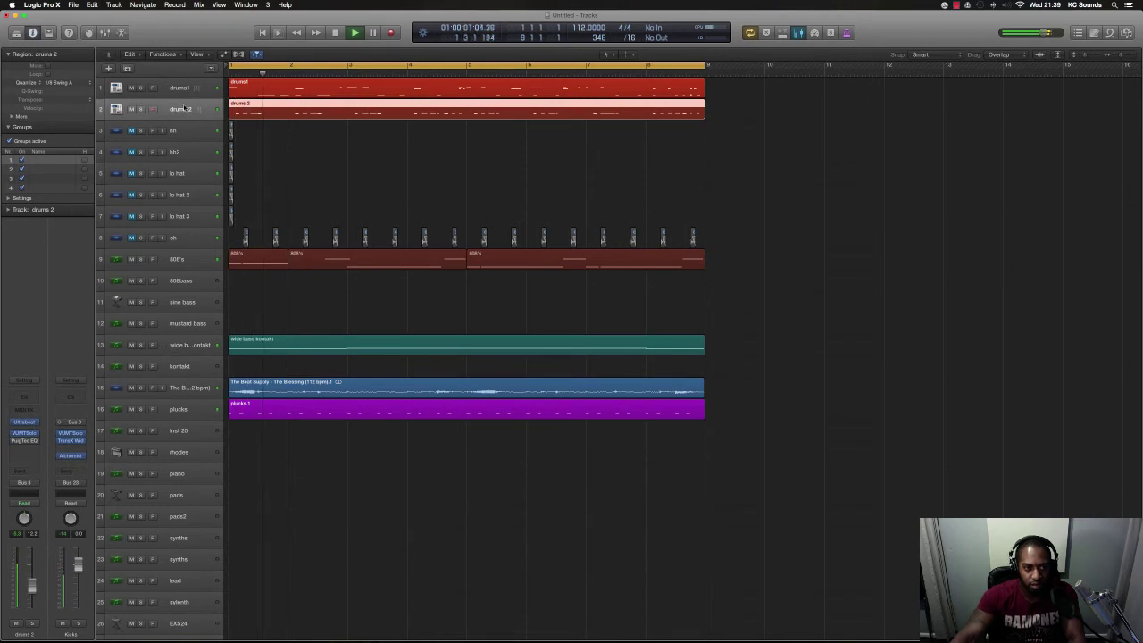
# - Open the drums1 region in the Piano Roll and select the closing group of five low notes in bar 8
pyautogui.click(686, 95)
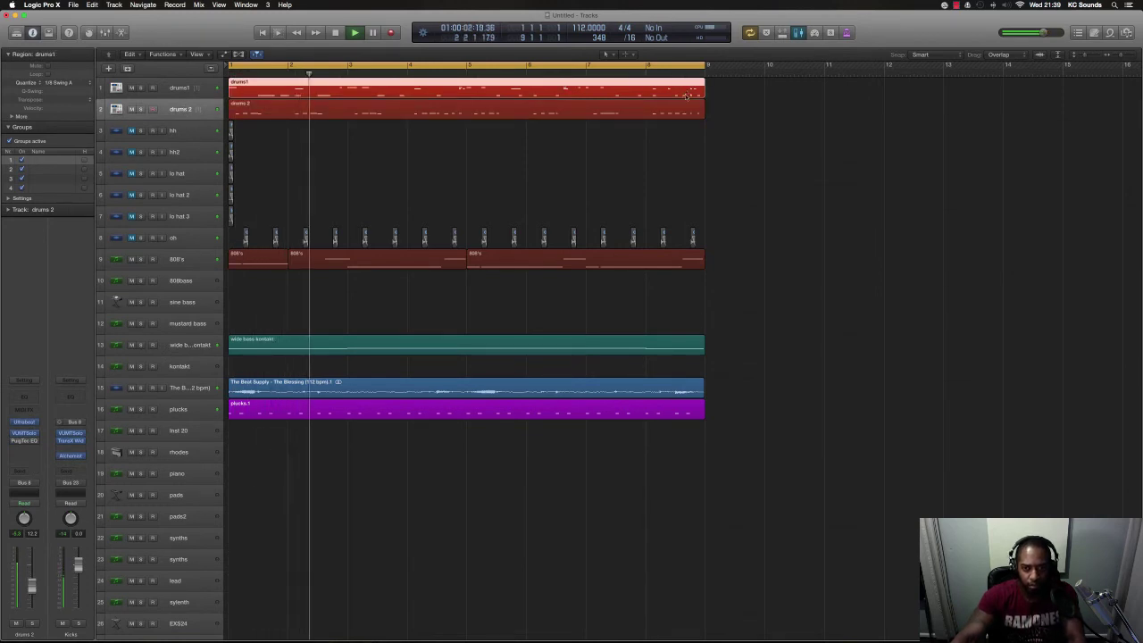
pyautogui.press('p')
pyautogui.press('p')
pyautogui.hscroll(5, 858, 540)
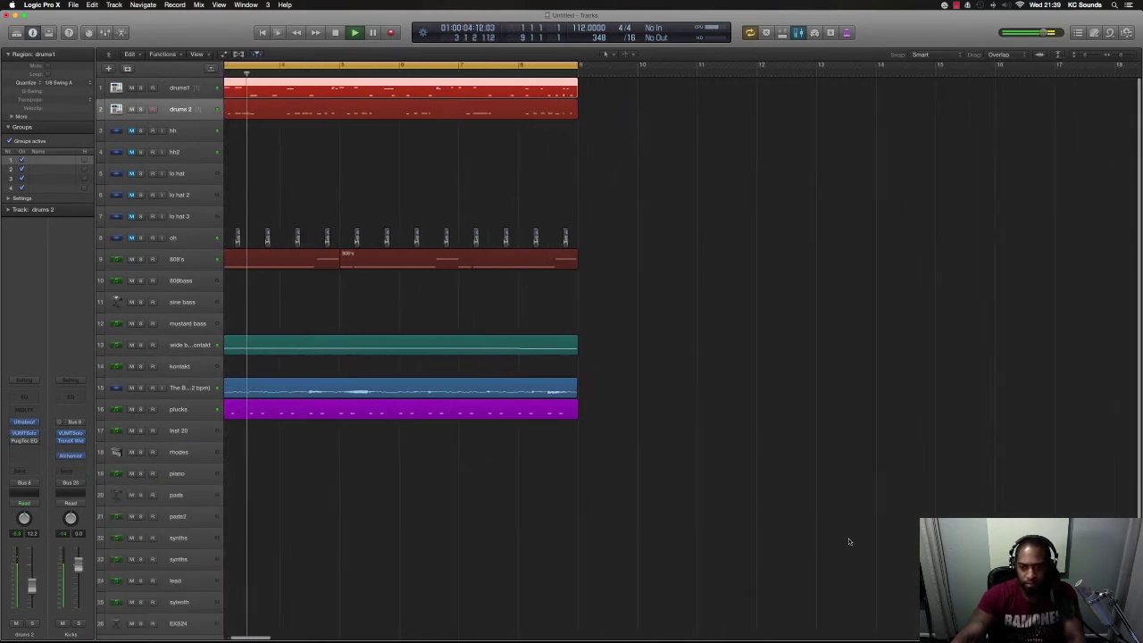
pyautogui.press('p')
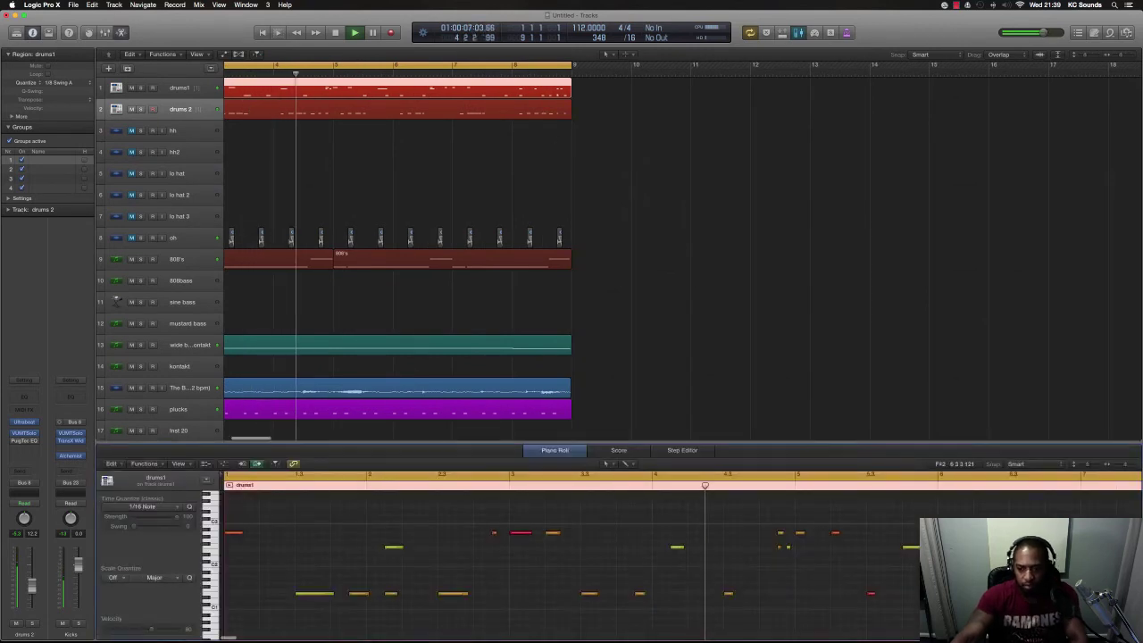
pyautogui.moveTo(1033, 554); pyautogui.dragTo(954, 532)
pyautogui.hscroll(10, 954, 532)
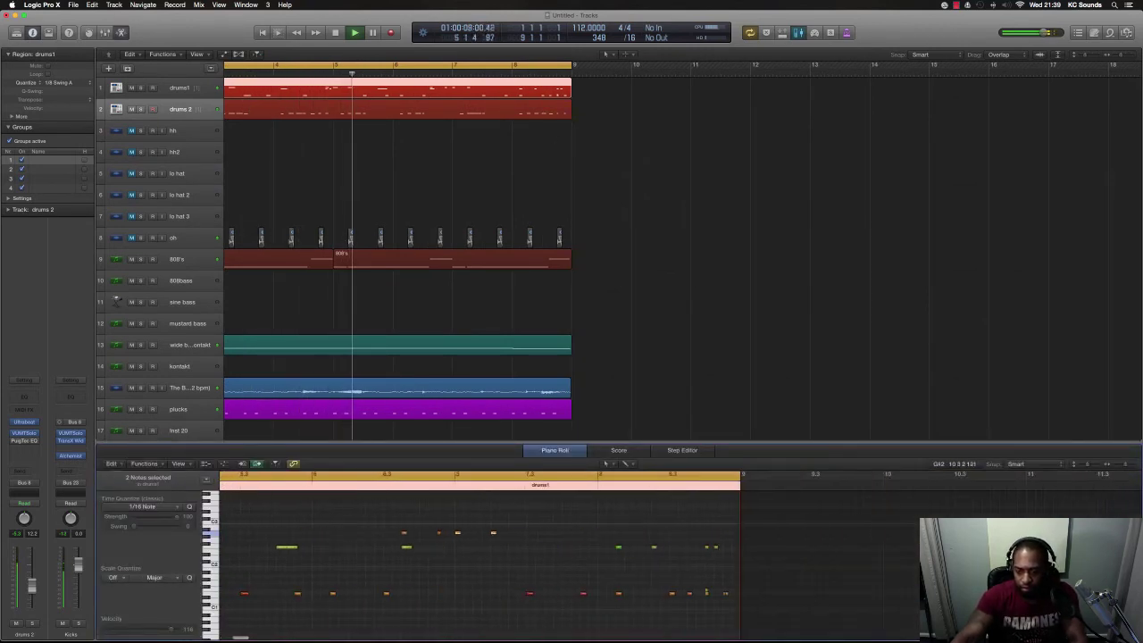
pyautogui.moveTo(544, 600); pyautogui.dragTo(502, 596)
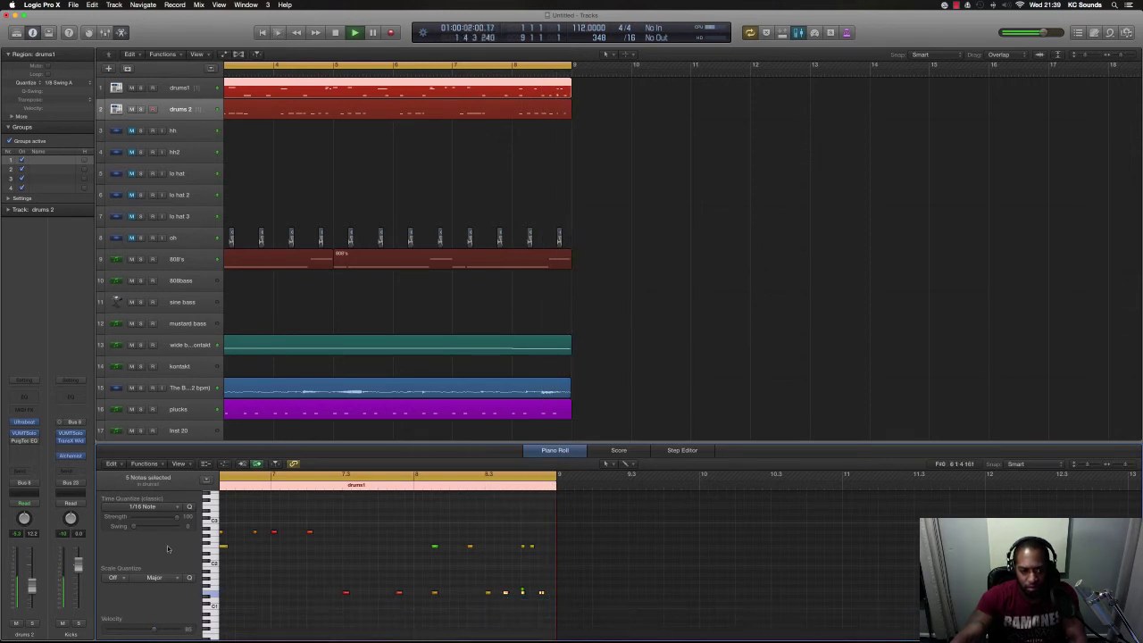
# - Review the drums 2 notes and the hh track during playback, and stop playback
pyautogui.scroll(-5, 322, 356)
pyautogui.hscroll(-5, 319, 358)
pyautogui.scroll(-5, 316, 362)
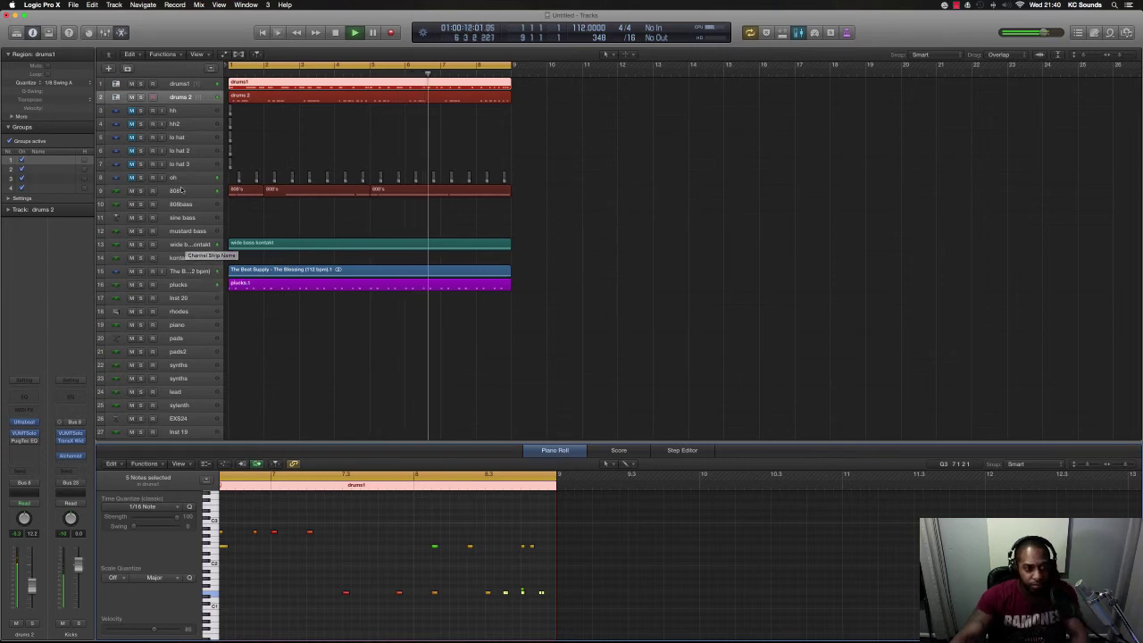
pyautogui.click(189, 97)
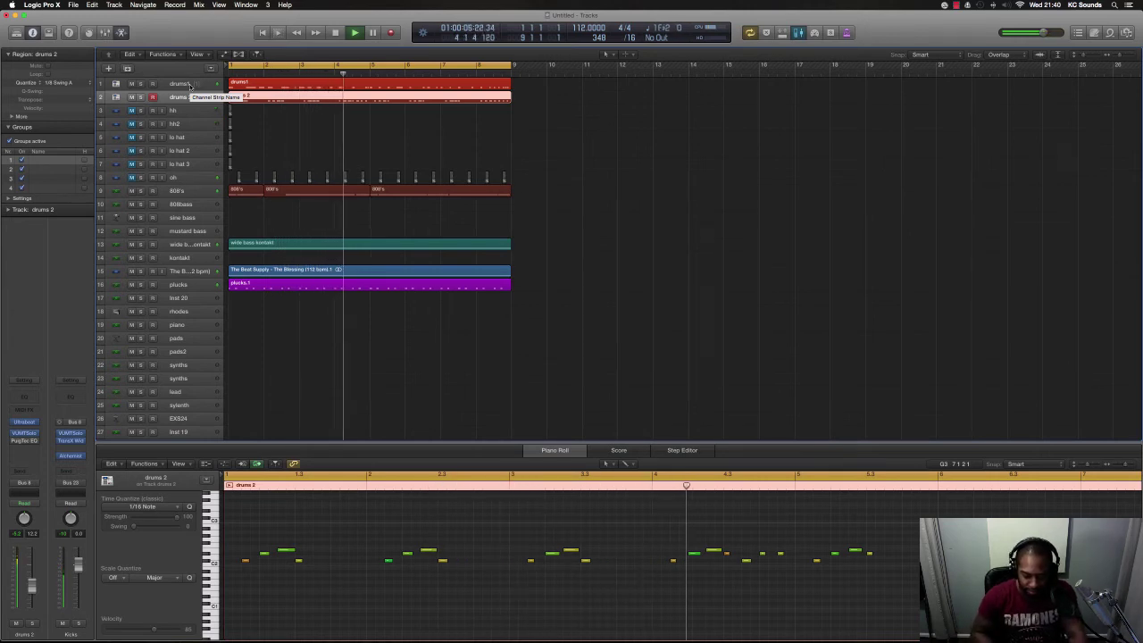
pyautogui.press('Down')
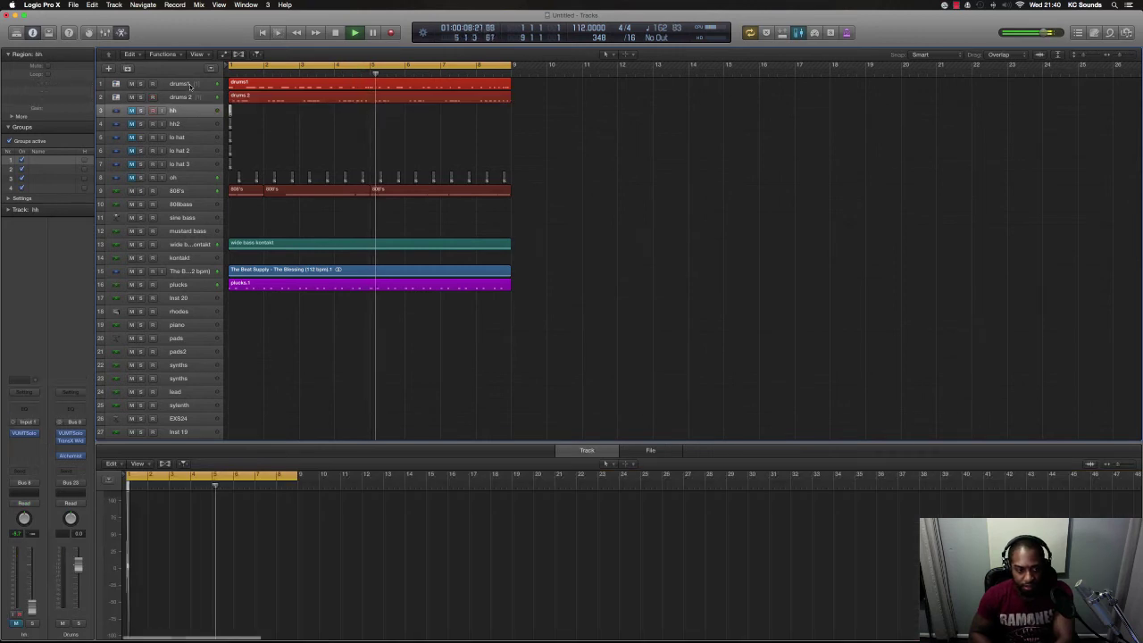
pyautogui.press('space')
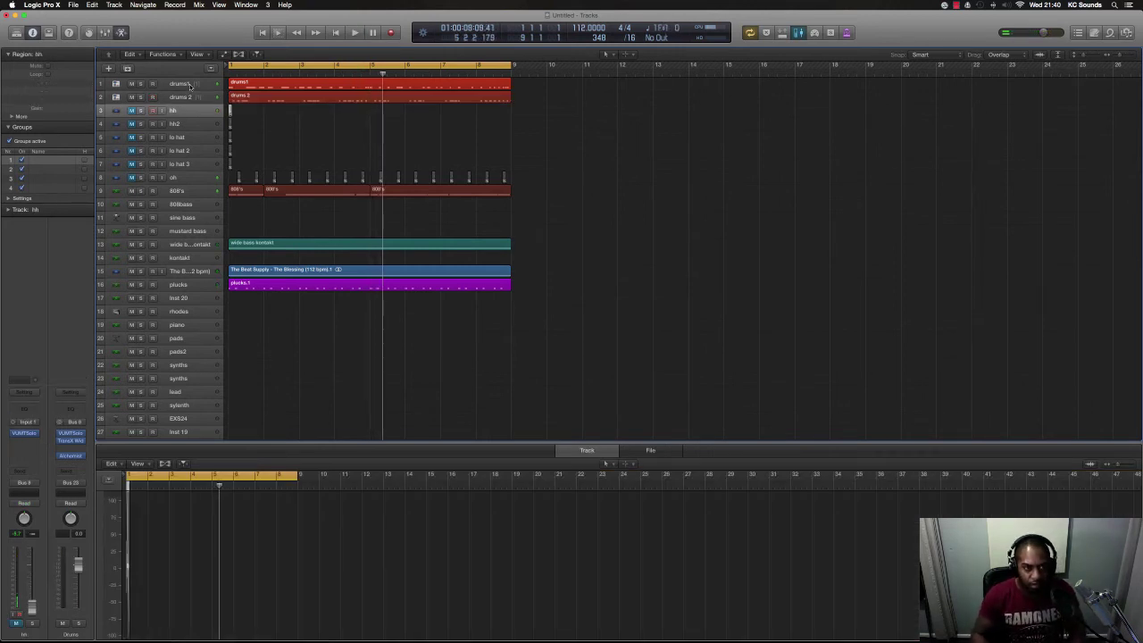
# - Play a hi-hat pattern on the drums1 track from the start, capture it and merge it into the drums1 region
pyautogui.click(189, 85)
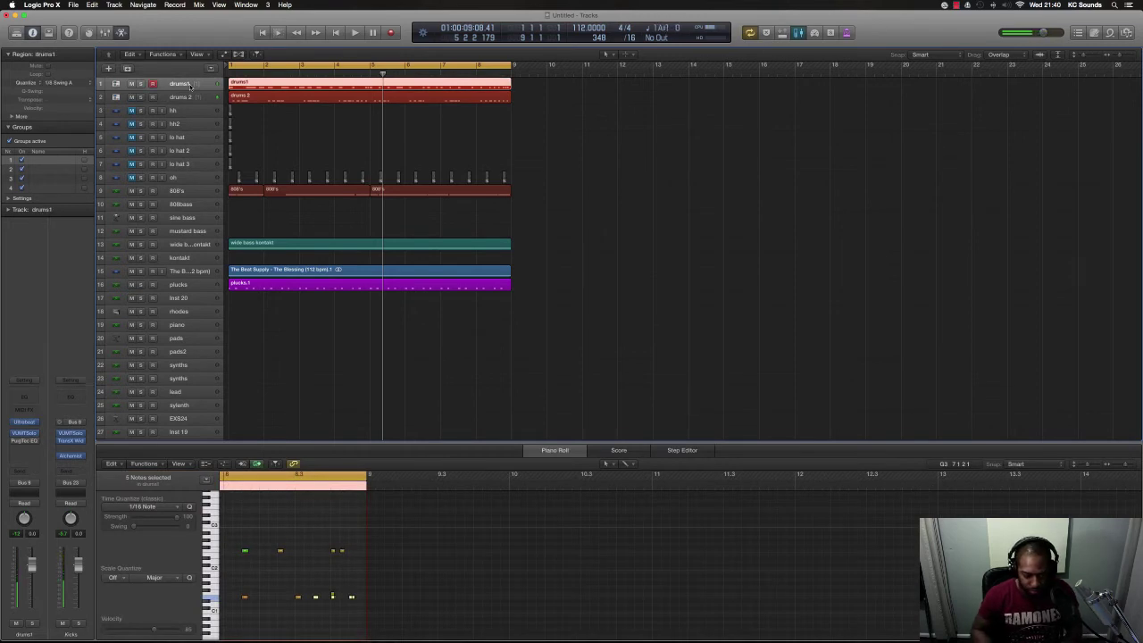
pyautogui.press('Return')
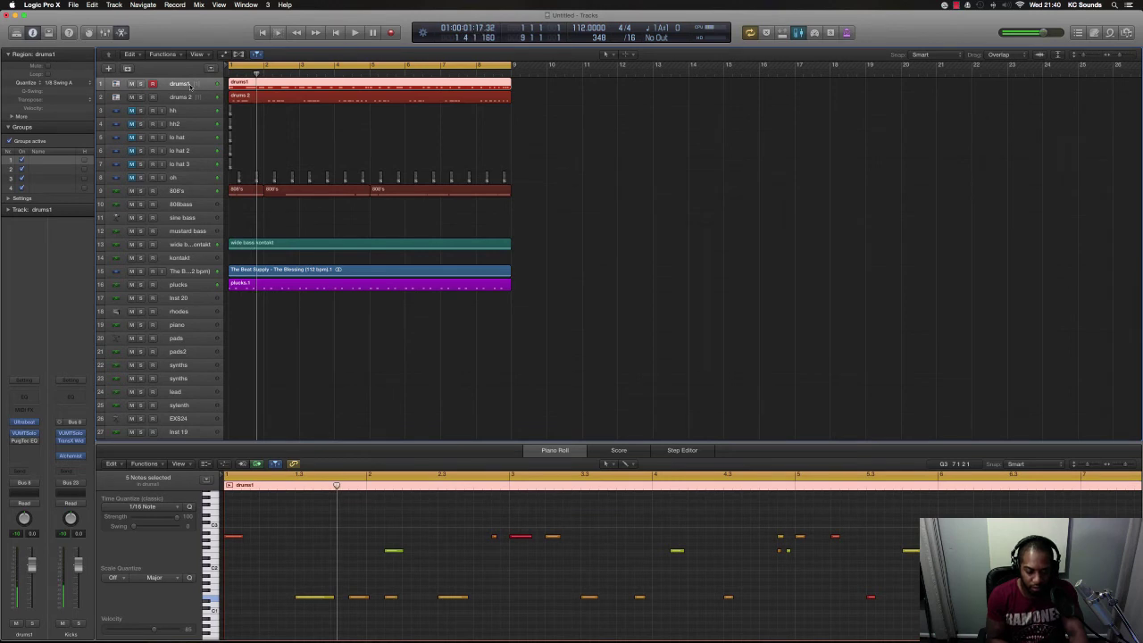
pyautogui.press('space')
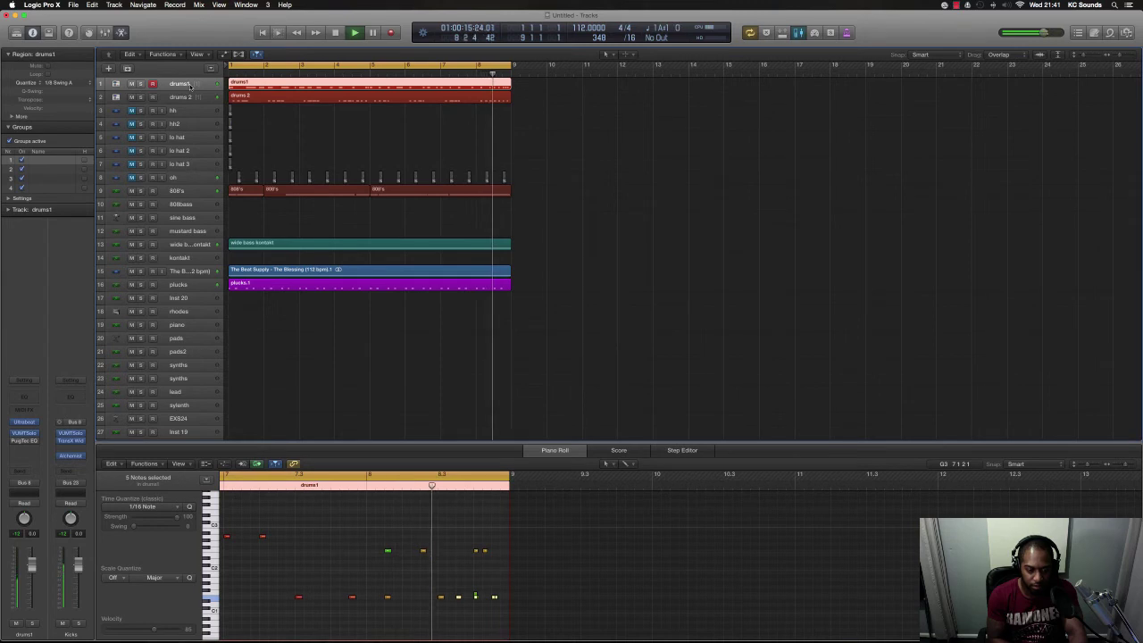
pyautogui.click(425, 130)
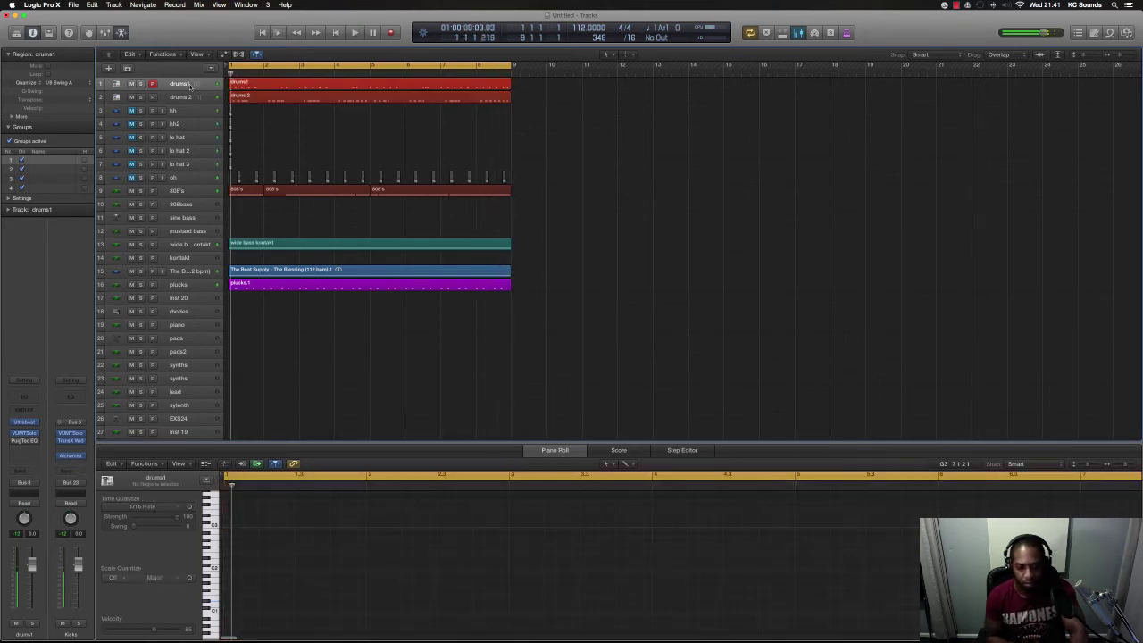
pyautogui.press('space')
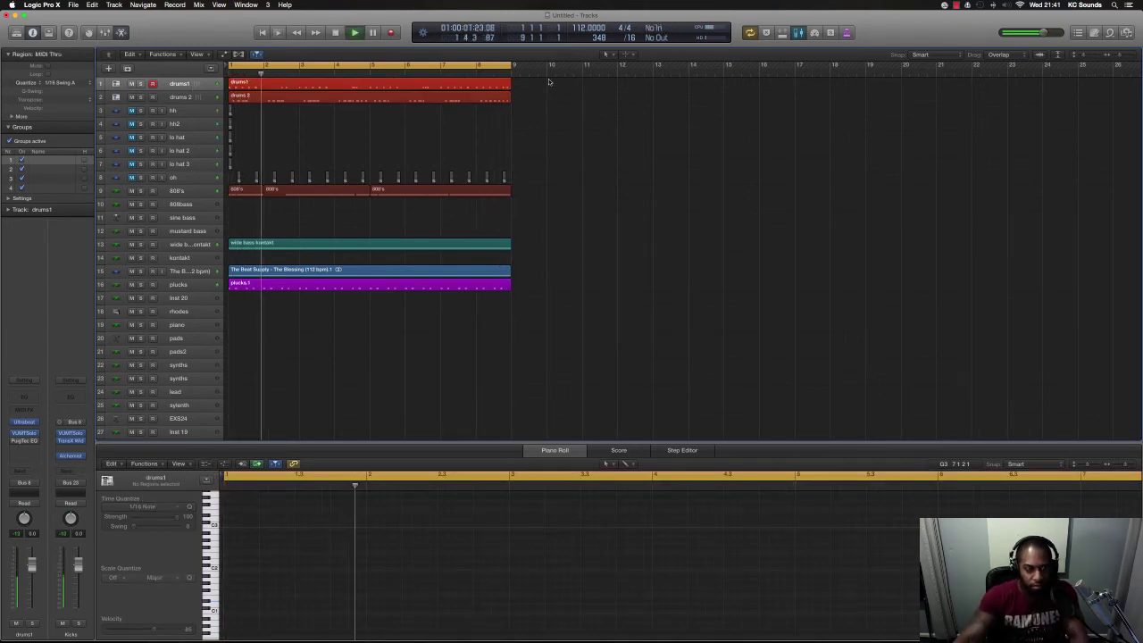
pyautogui.click(427, 86)
pyautogui.press('super+j')
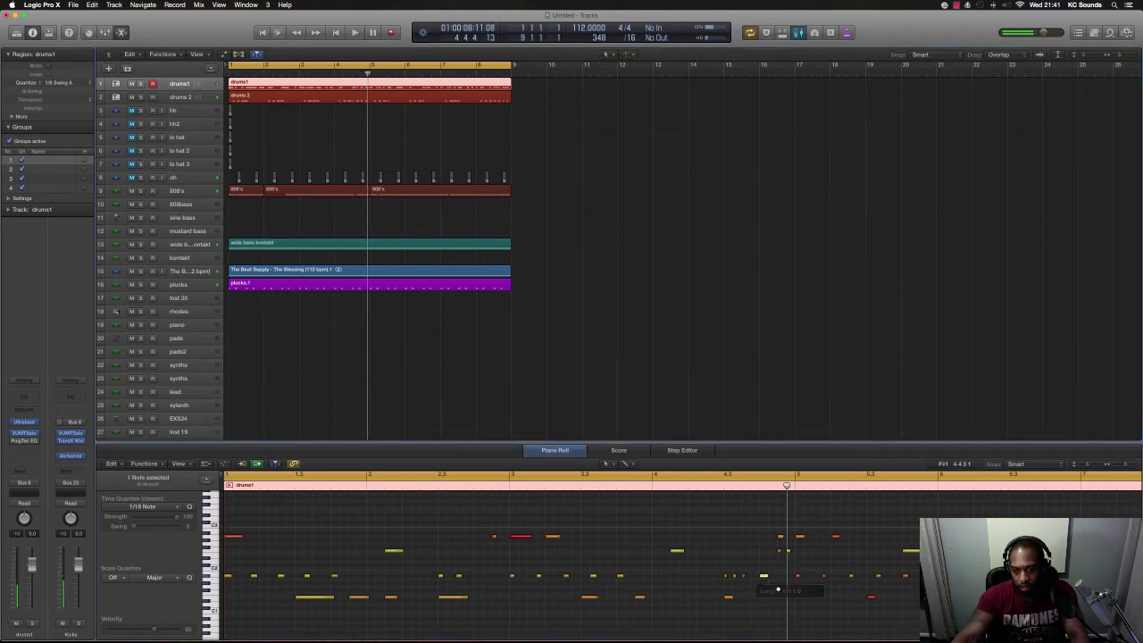
# - Try a roll of four short hat 3 notes at beat 4 of bar 4 in the drums1 region and play it
pyautogui.press('z')
pyautogui.moveTo(702, 597)
pyautogui.mouseDown()
pyautogui.moveTo(681, 599)
pyautogui.moveTo(716, 600)
pyautogui.moveTo(701, 603)
pyautogui.moveTo(706, 611)
pyautogui.mouseUp()
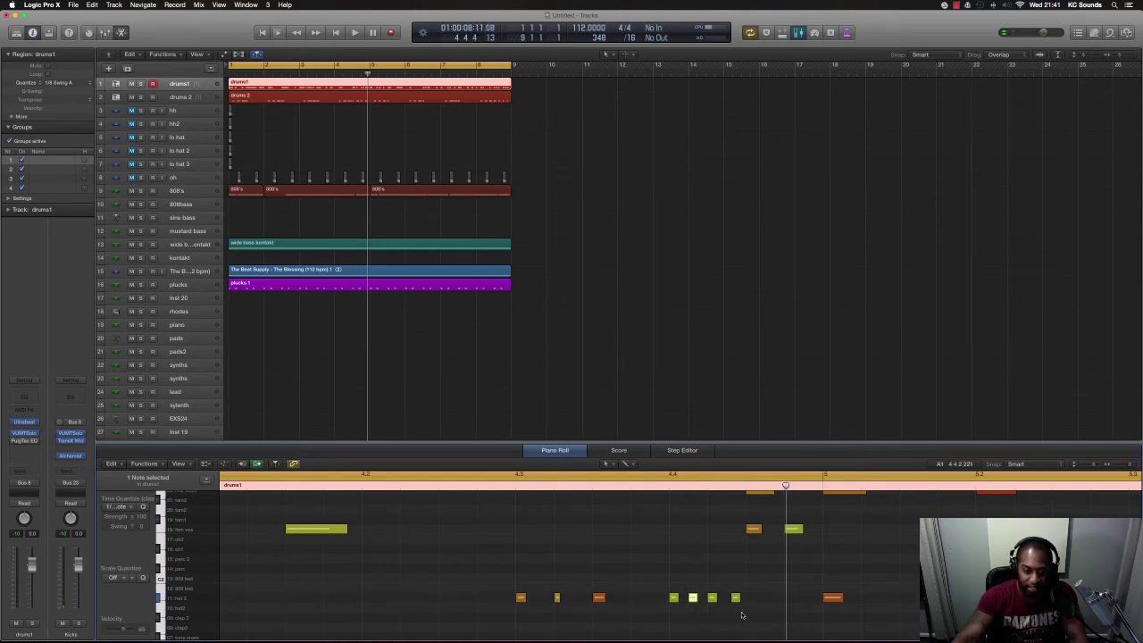
pyautogui.press('space')
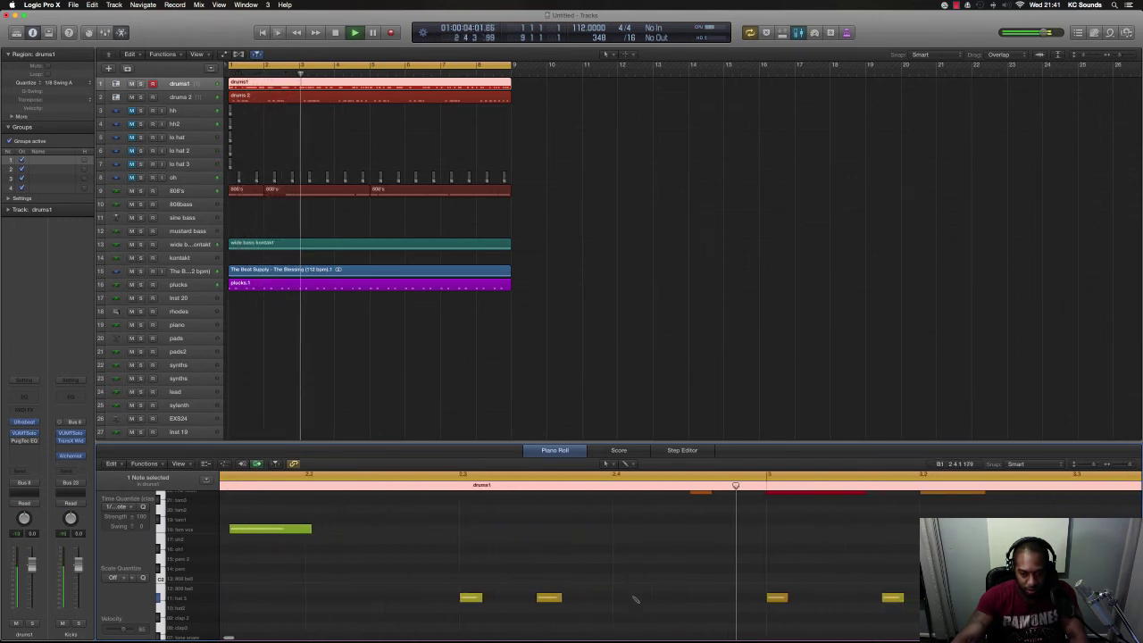
# - Add a short hat 3 note at beat 4 of bar 2, repeat it three times, and play the result
pyautogui.press('space')
pyautogui.press('super+r')
pyautogui.press('super+r')
pyautogui.press('super+r')
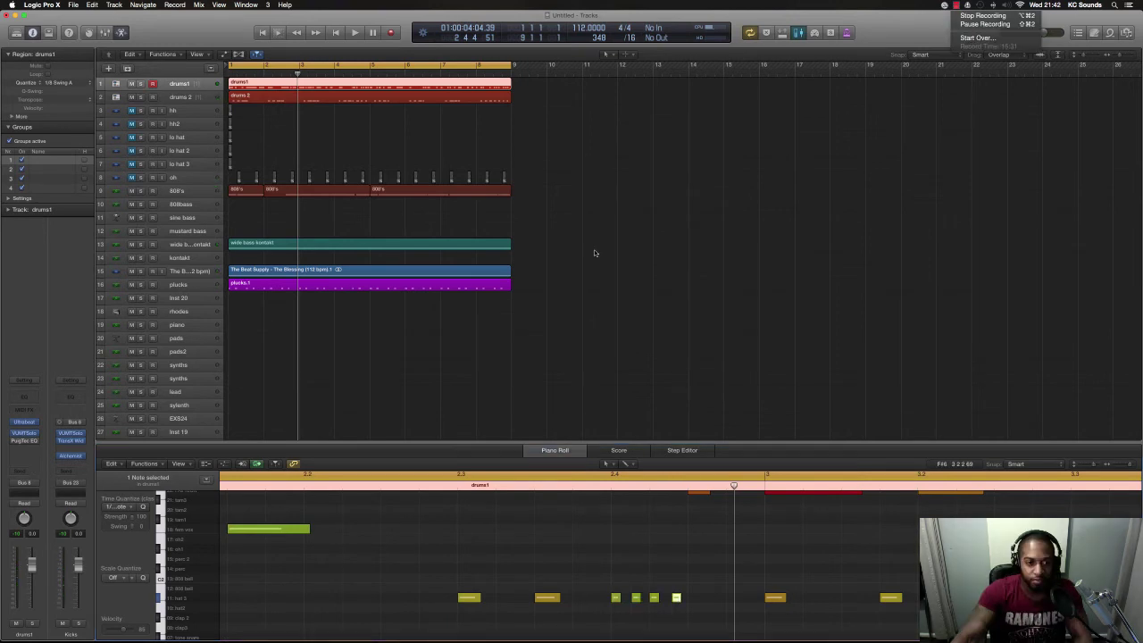
pyautogui.press('Return')
pyautogui.press('space')
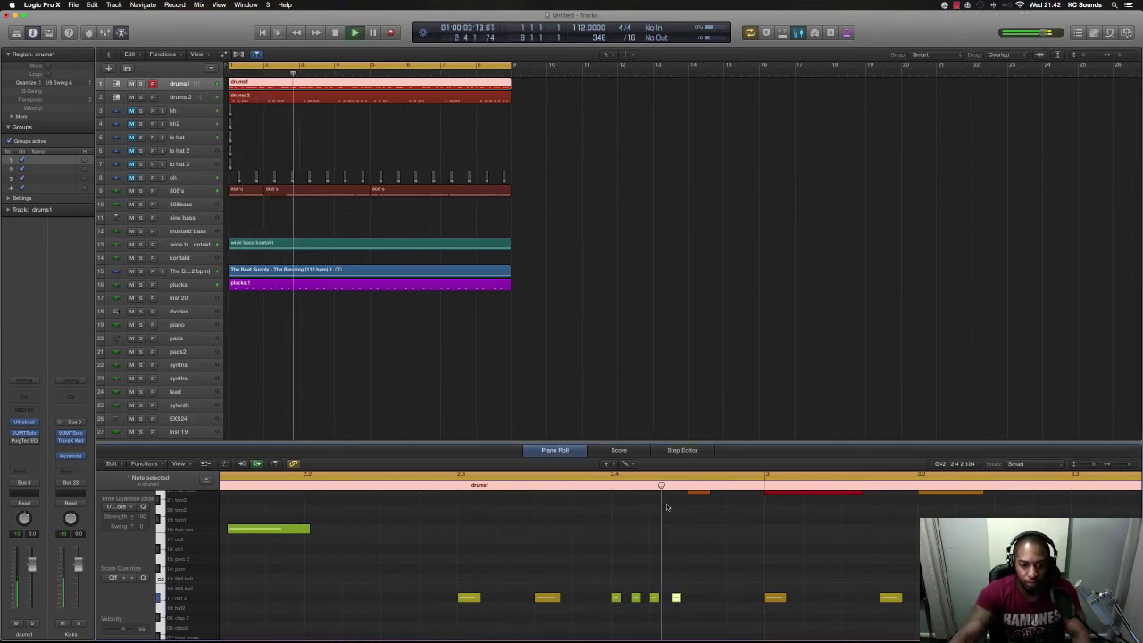
pyautogui.press('space')
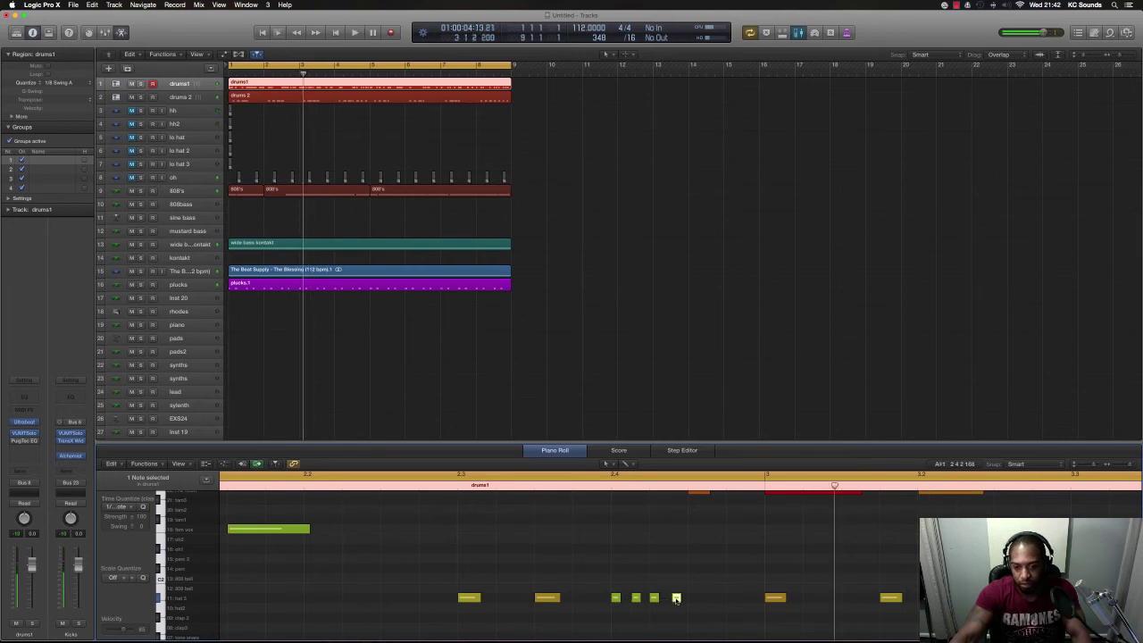
# - Tighten the bar 2 hat roll to three closely spaced notes and delete the hat 3 note at the start of bar 3
pyautogui.moveTo(676, 599); pyautogui.dragTo(626, 603)
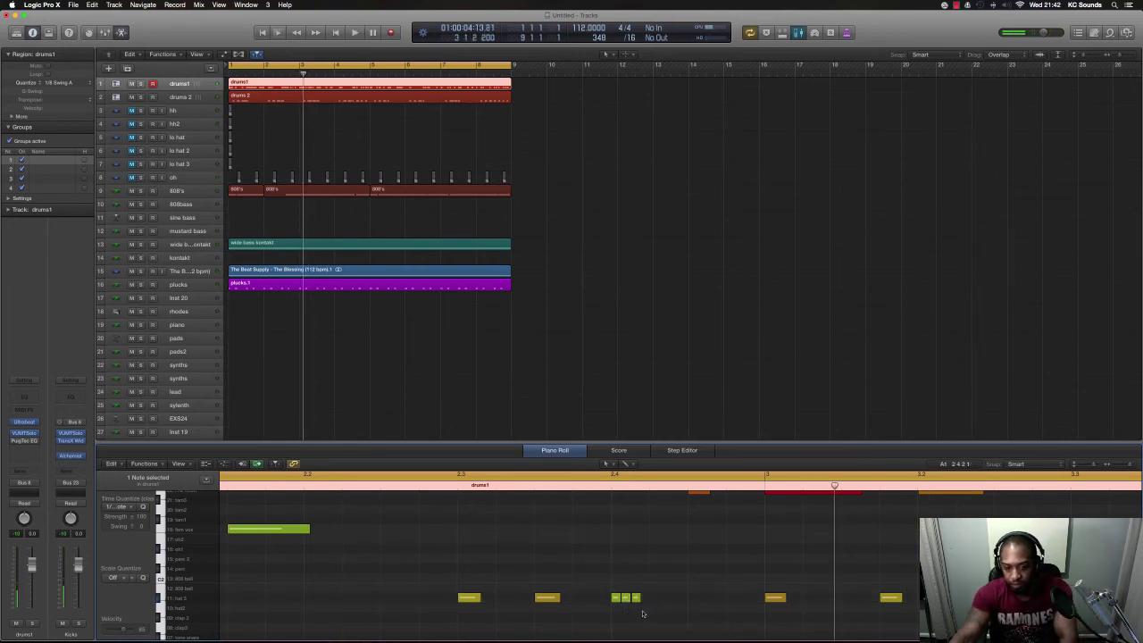
pyautogui.press('space')
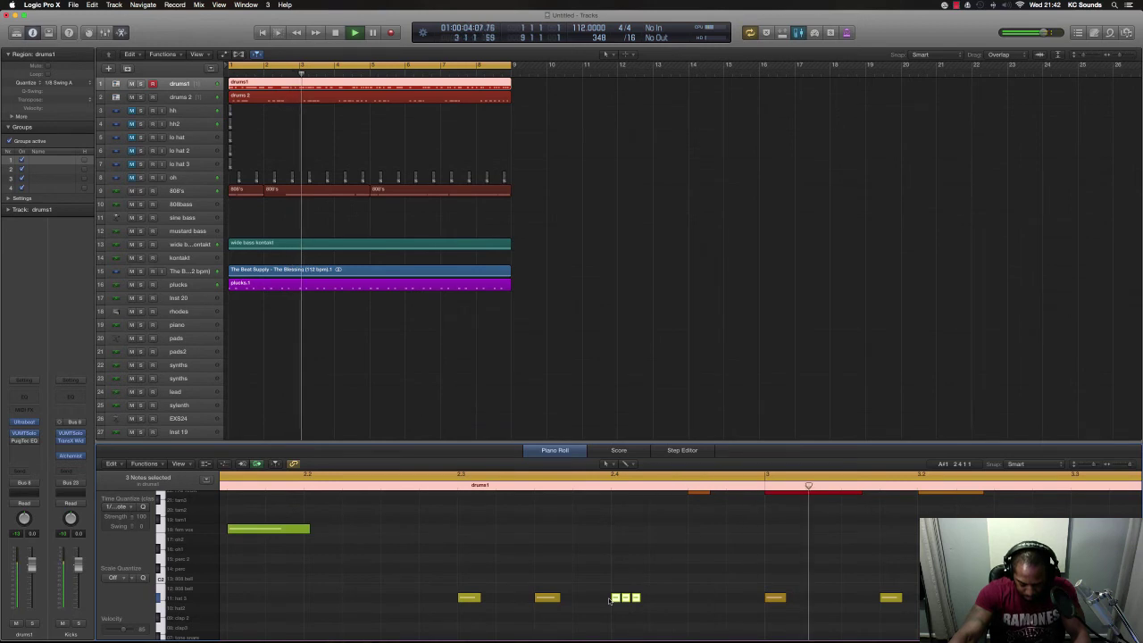
pyautogui.click(773, 597)
pyautogui.press('space')
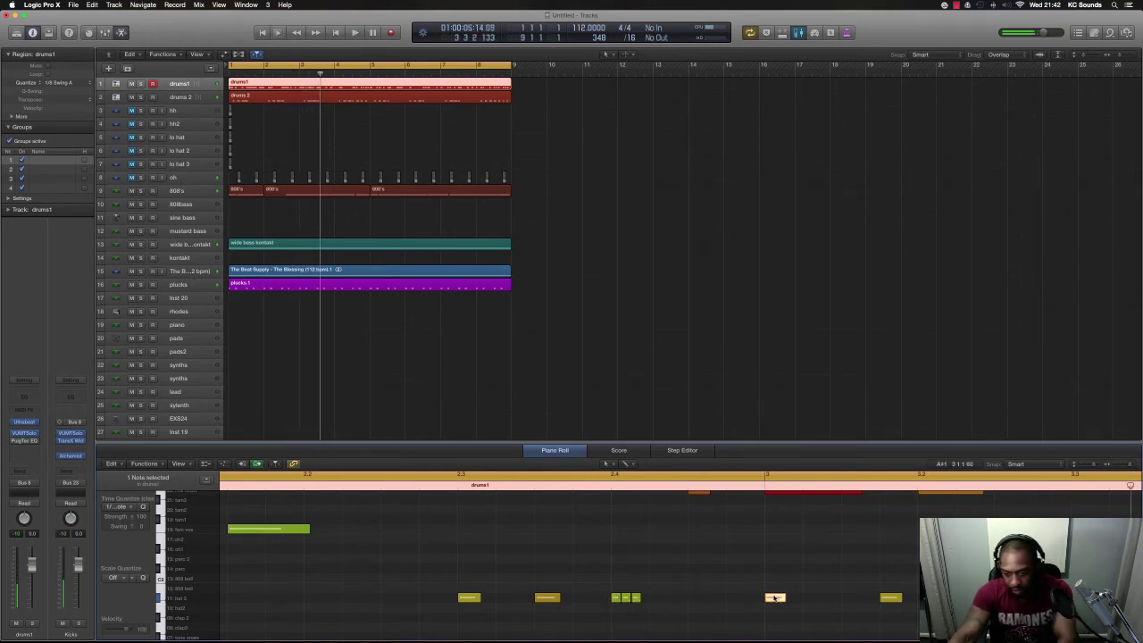
pyautogui.press('Return')
pyautogui.press('space')
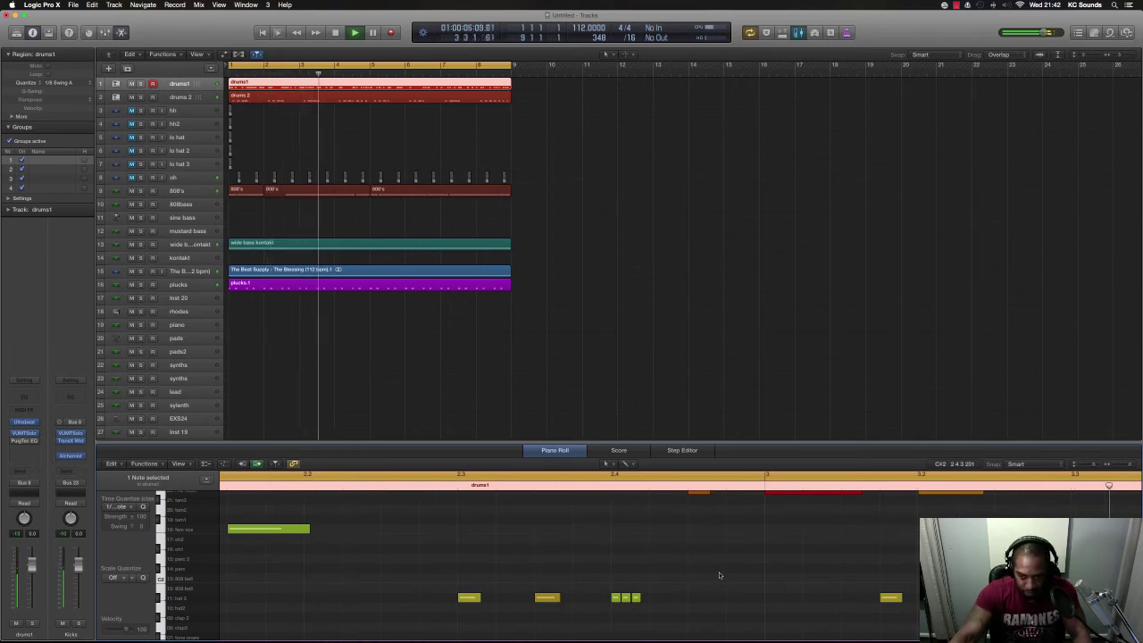
# - Replace the hat 3 note at beat 4 of bar 3 with a copy of the three-note roll on the clap 2 row, and play it
pyautogui.hscroll(3, 720, 575)
pyautogui.press('space')
pyautogui.press('super+Left')
pyautogui.hscroll(4, 719, 575)
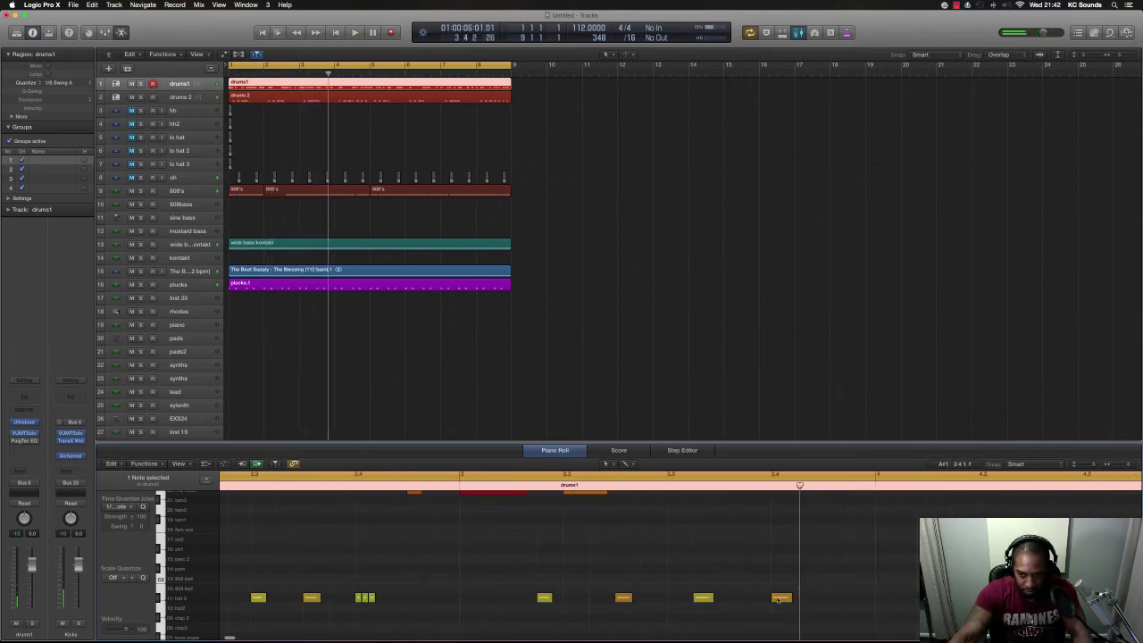
pyautogui.click(773, 486)
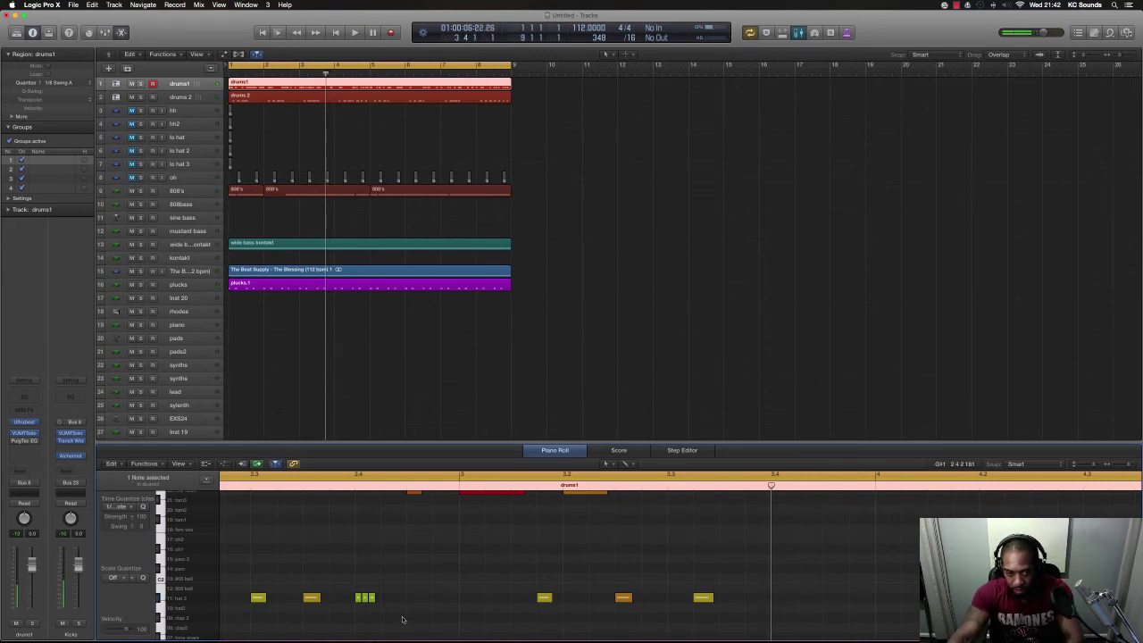
pyautogui.moveTo(792, 626)
pyautogui.mouseDown()
pyautogui.moveTo(778, 604)
pyautogui.moveTo(773, 616)
pyautogui.mouseUp()
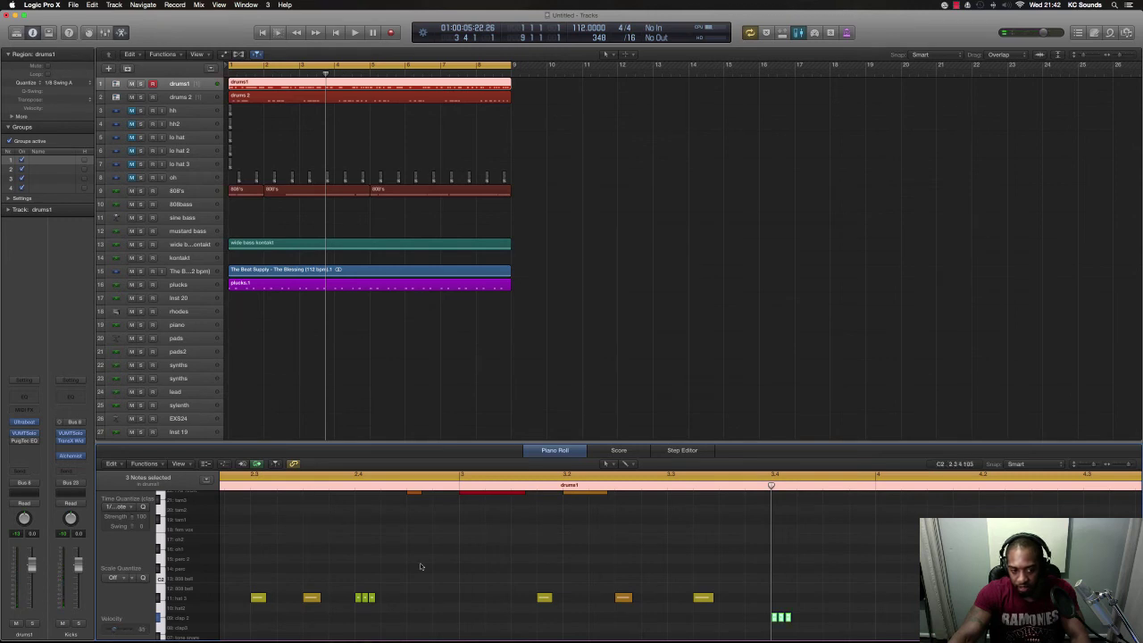
pyautogui.press('space')
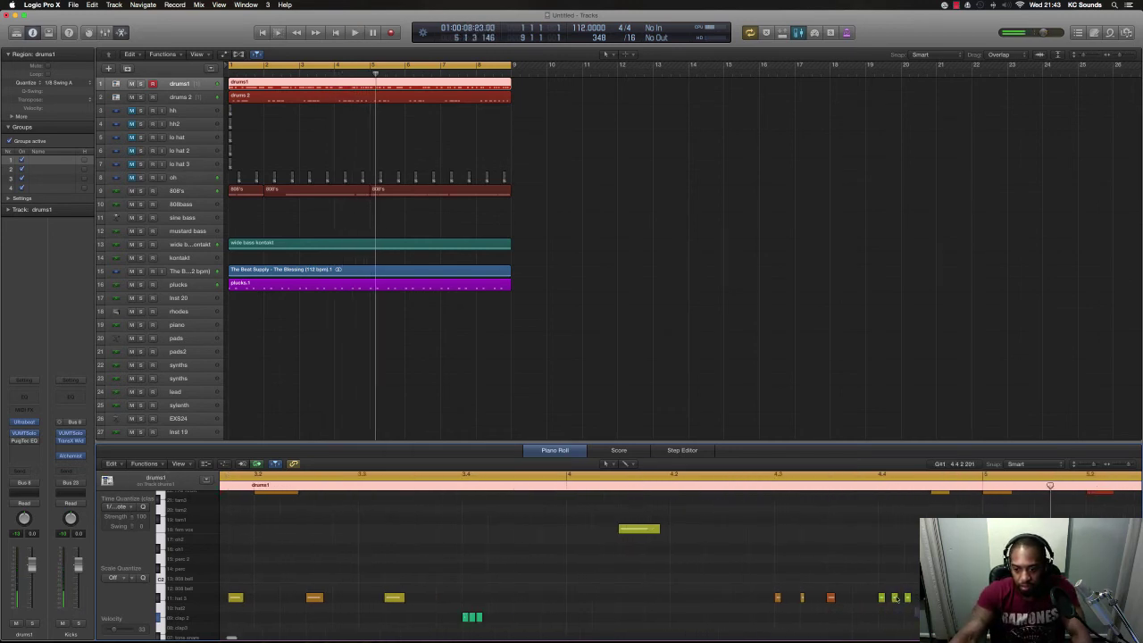
# - Delete the hat 3 roll at beat 4 of bar 4 and play the drums1 region through
pyautogui.click(770, 489)
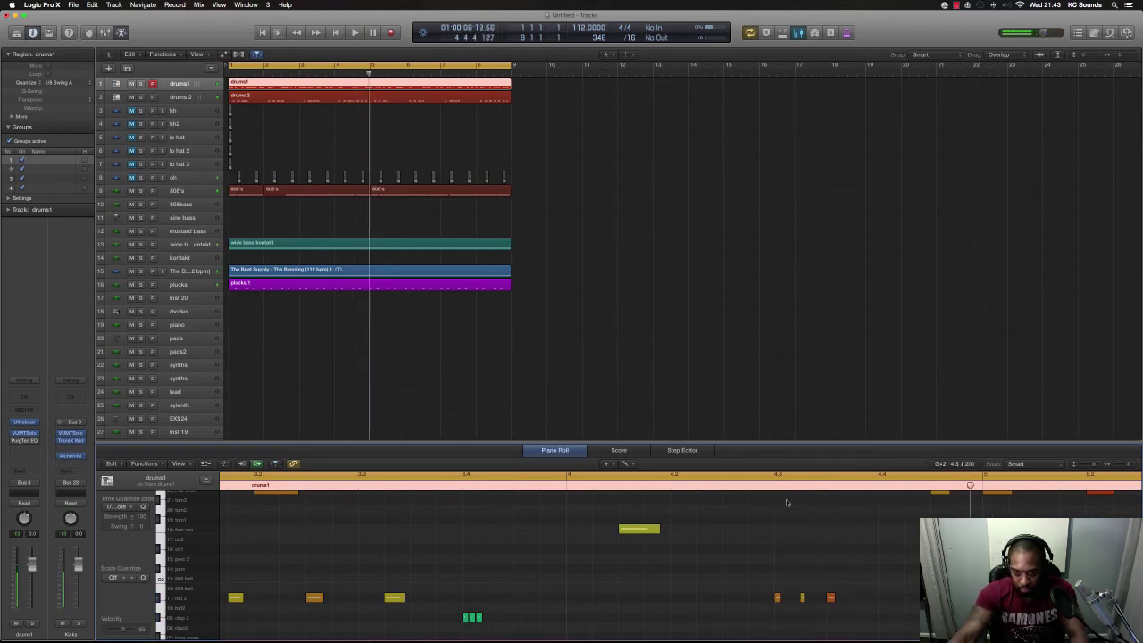
pyautogui.press('space')
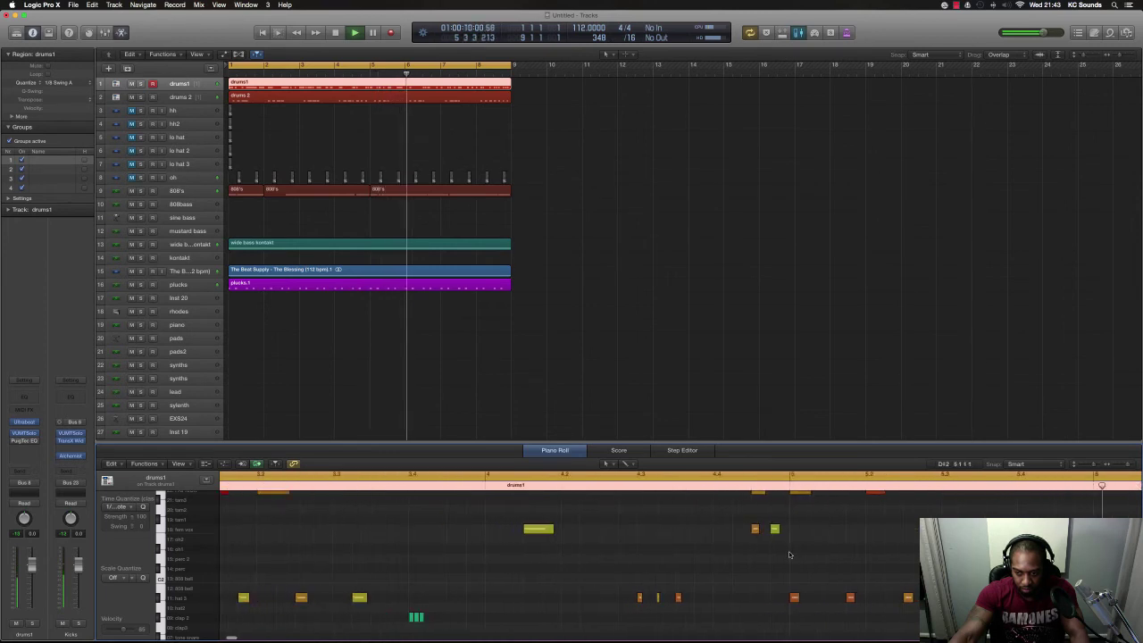
pyautogui.press('space')
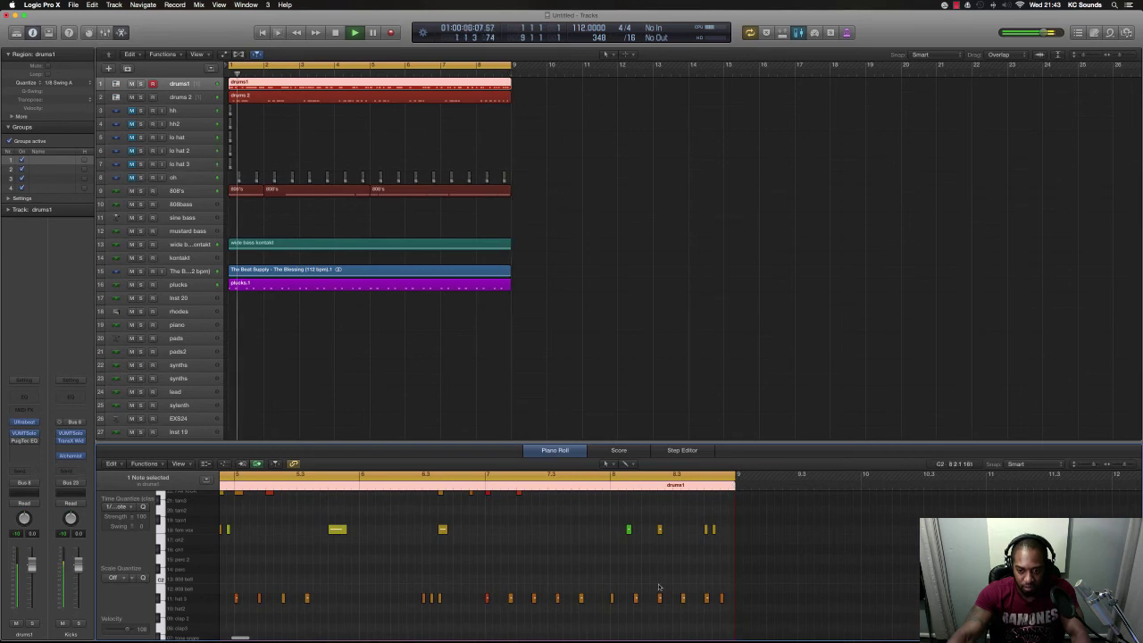
pyautogui.press('space')
# - Open the drums 2 region in the Piano Roll and examine its closing percussion notes and rows
pyautogui.scroll(3, 652, 553)
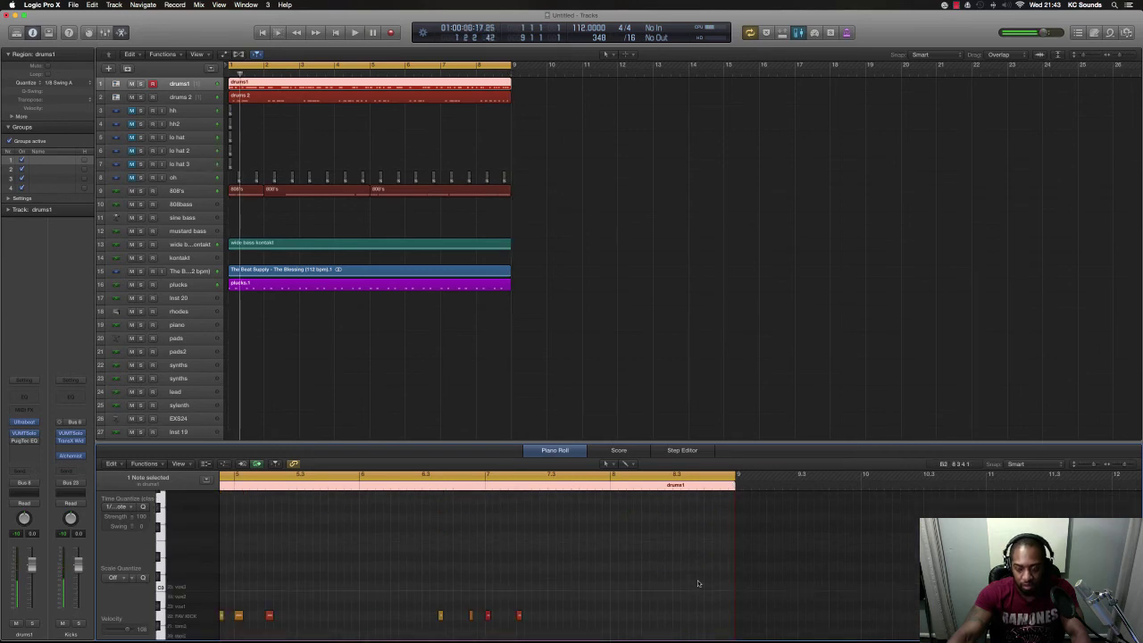
pyautogui.click(498, 98)
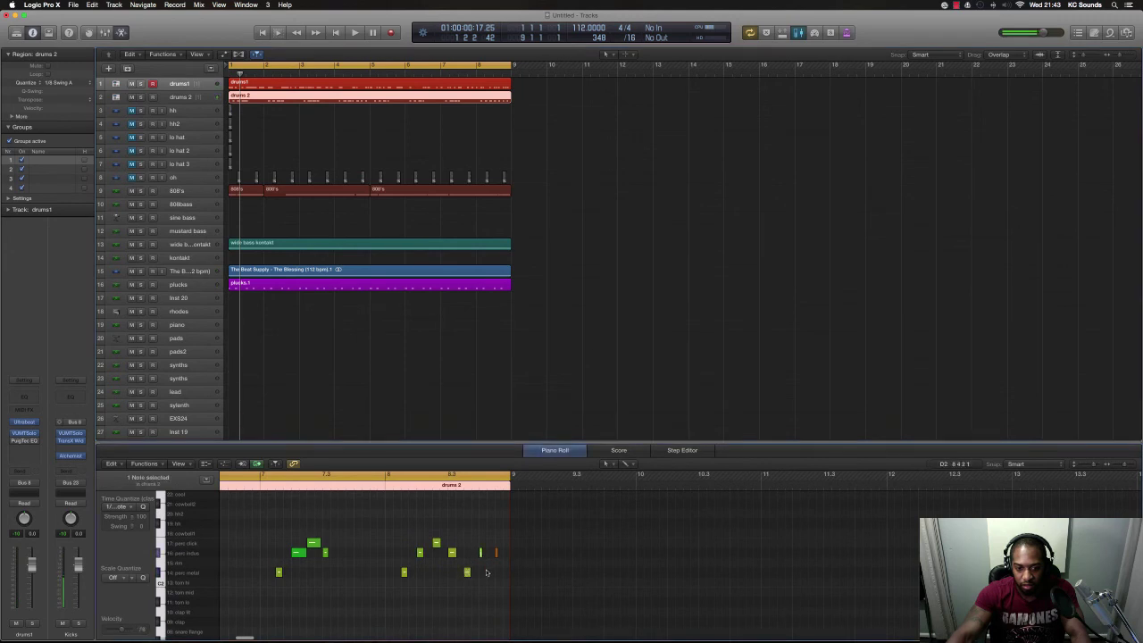
pyautogui.scroll(2, 486, 572)
pyautogui.scroll(-5, 487, 572)
pyautogui.scroll(5, 487, 573)
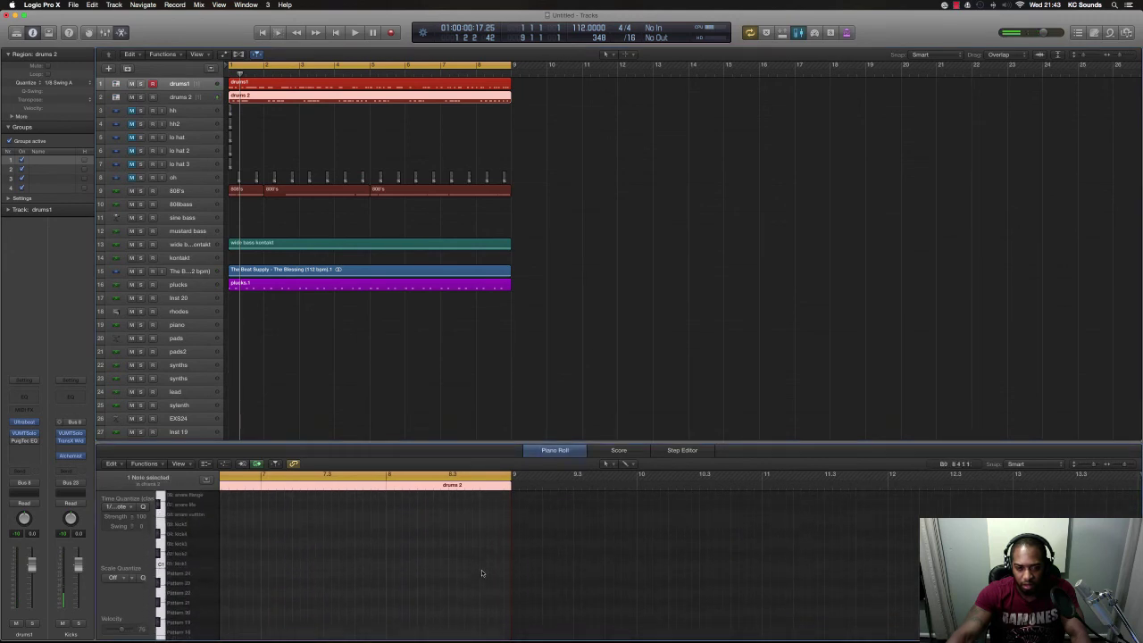
# - Narrow the cycle range to the last half of bar 8 and listen to that section
pyautogui.click(491, 66)
pyautogui.click(491, 65)
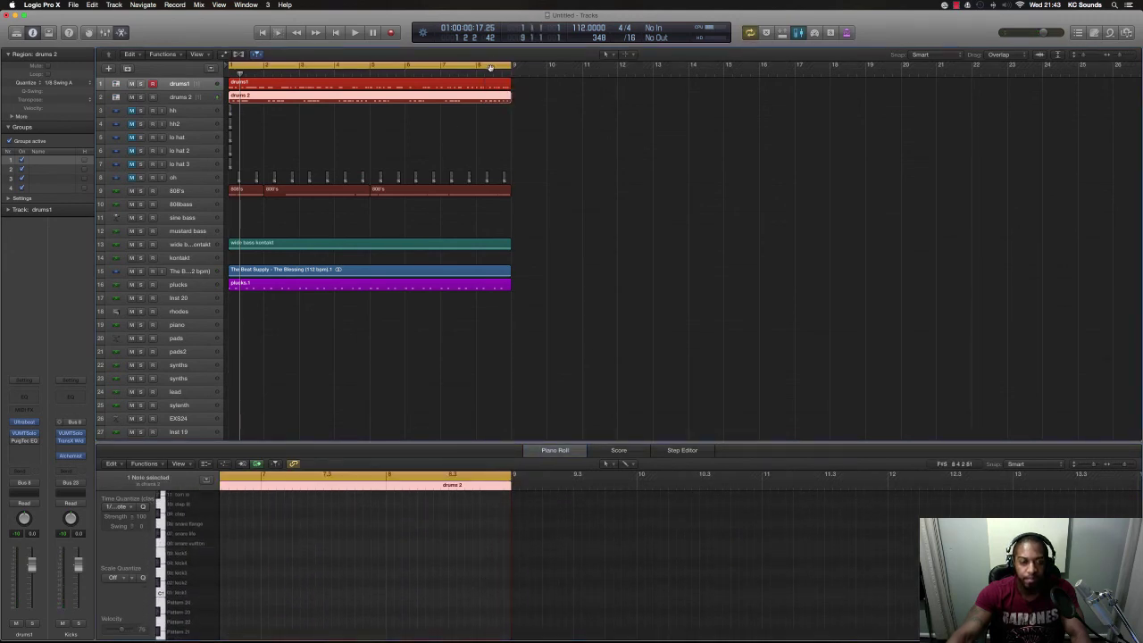
pyautogui.moveTo(491, 66); pyautogui.dragTo(496, 66)
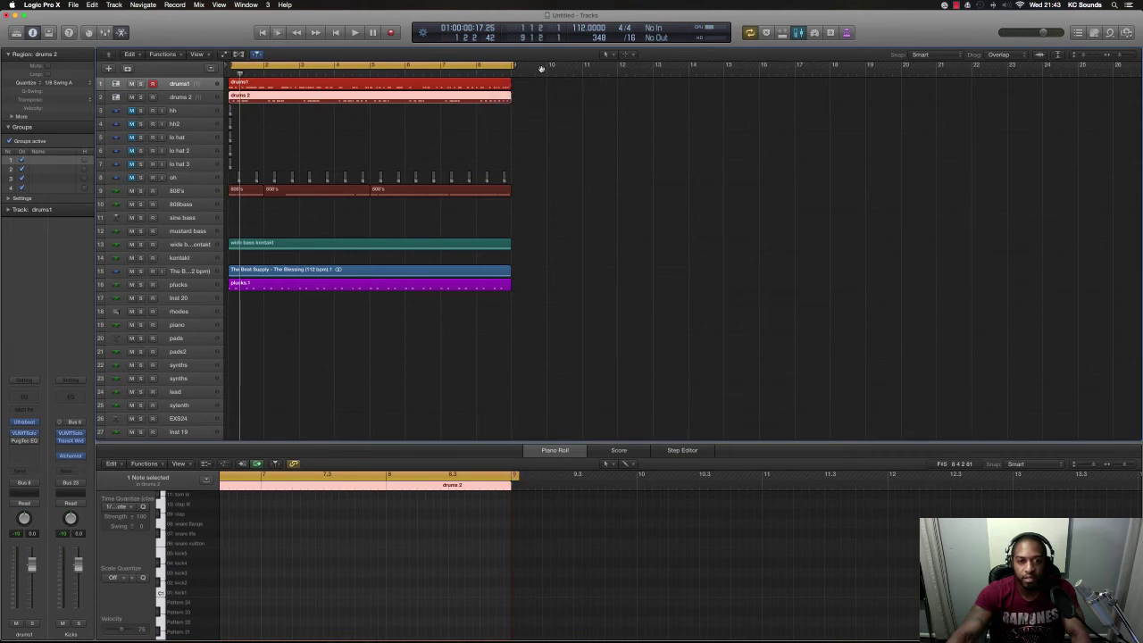
pyautogui.doubleClick(497, 65)
pyautogui.click(494, 66)
pyautogui.moveTo(493, 67); pyautogui.dragTo(509, 67)
pyautogui.press('space')
pyautogui.press('space')
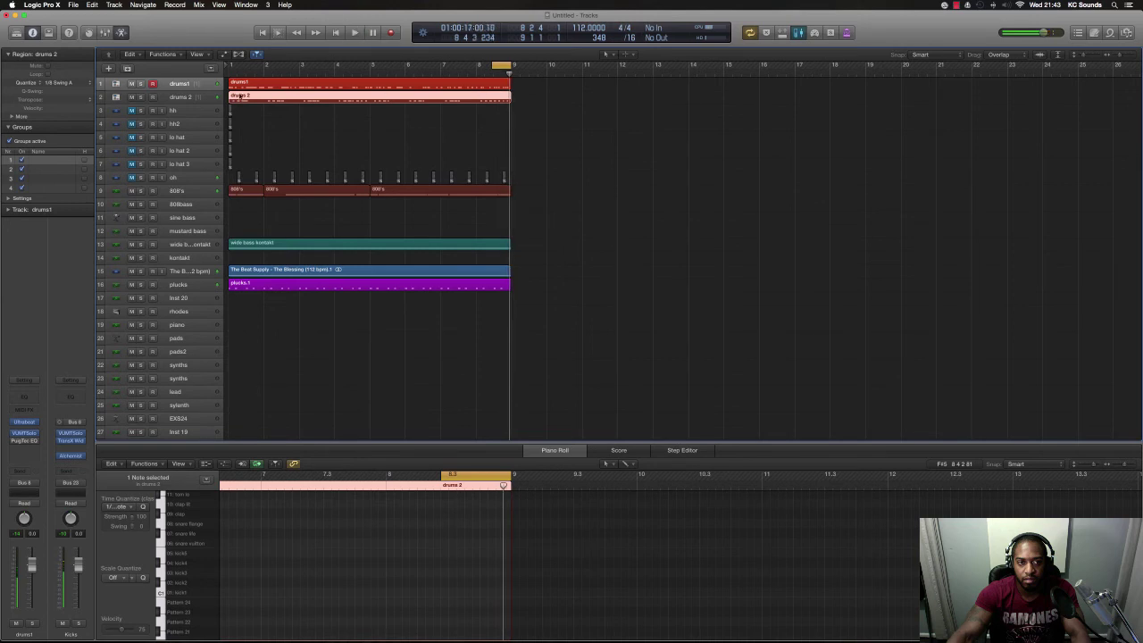
# - Solo the drums1 track, listen to the cycled ending, and select the snare note at beat 4 of bar 8
pyautogui.click(140, 83)
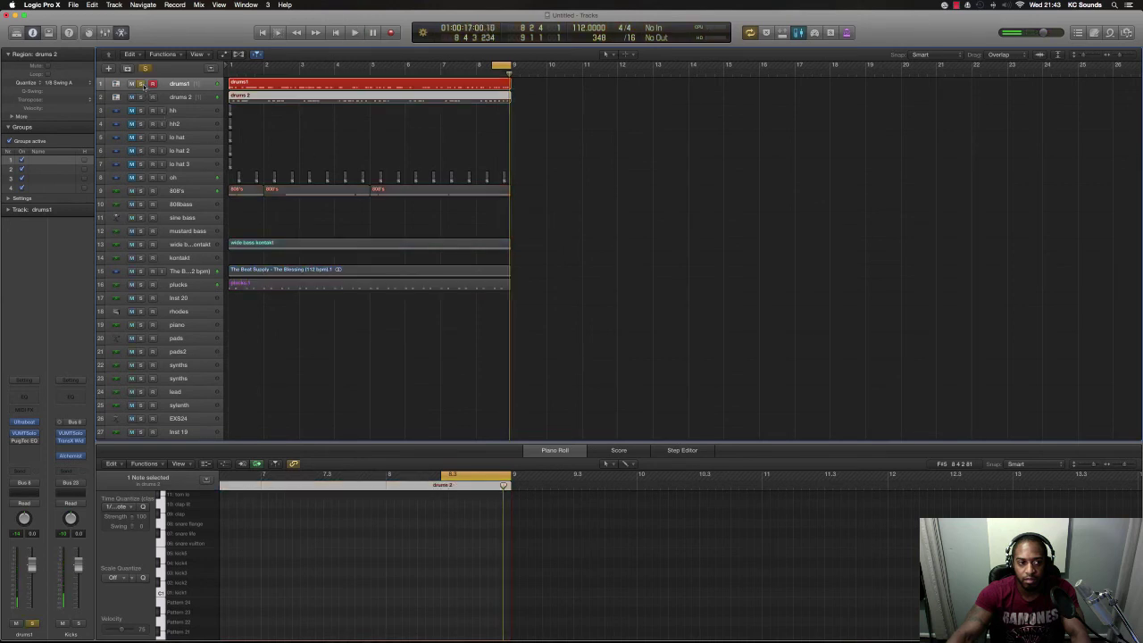
pyautogui.press('space')
pyautogui.click(504, 84)
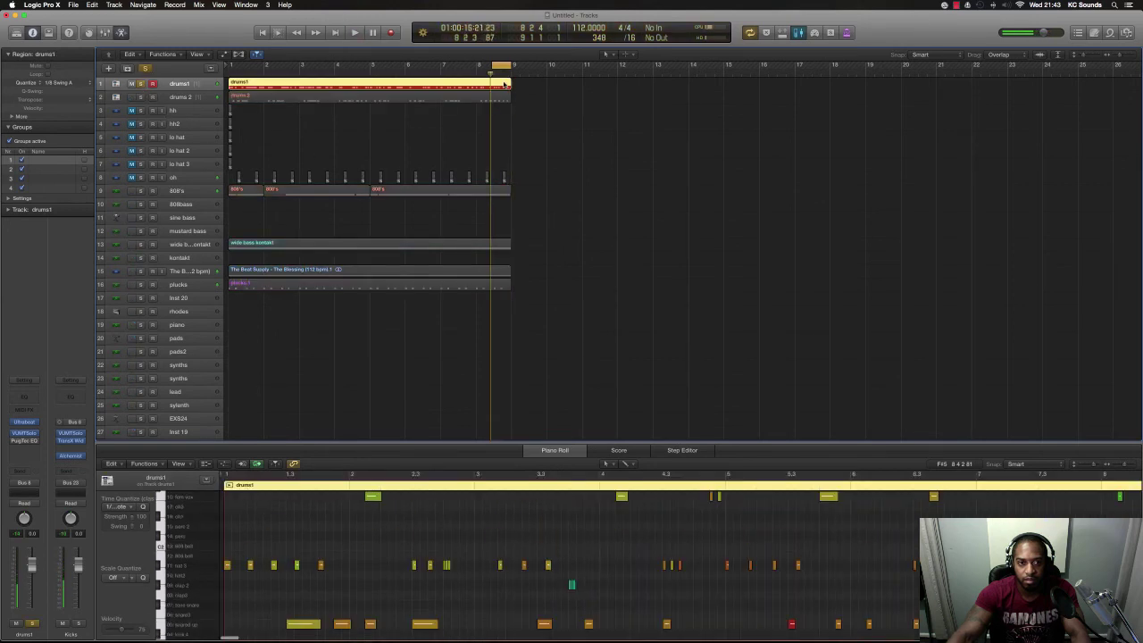
pyautogui.hscroll(10, 585, 615)
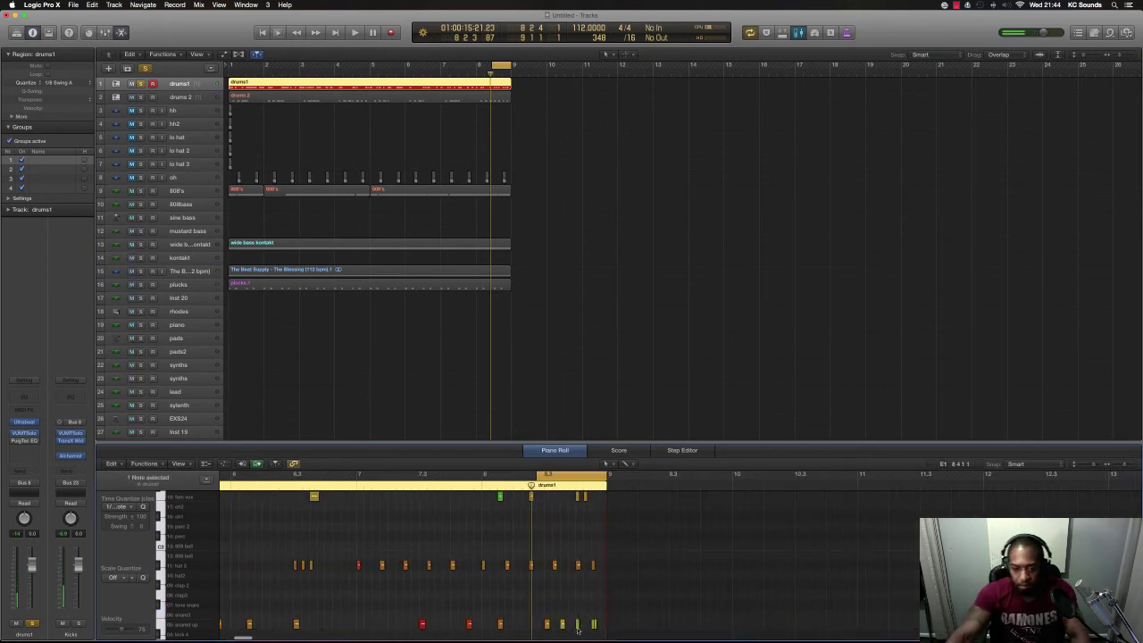
pyautogui.click(577, 623)
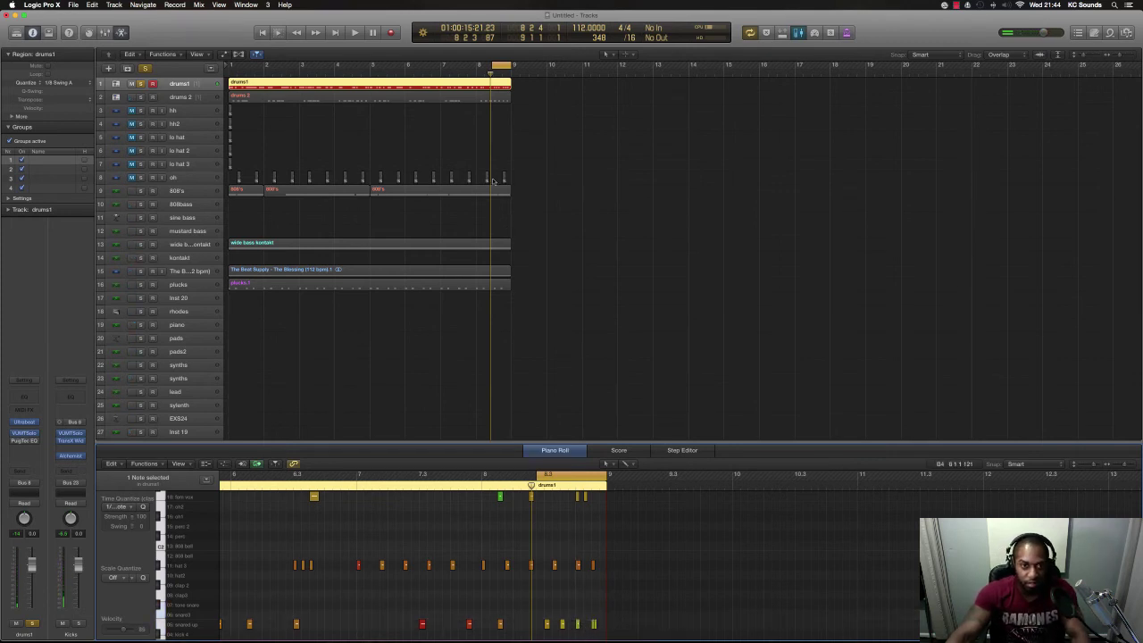
# - Restore the cycle range to bars 1–8, turn off solo on drums1, and play the full beat with smaller track heights
pyautogui.moveTo(494, 65); pyautogui.dragTo(513, 150)
pyautogui.click(140, 83)
pyautogui.press('space')
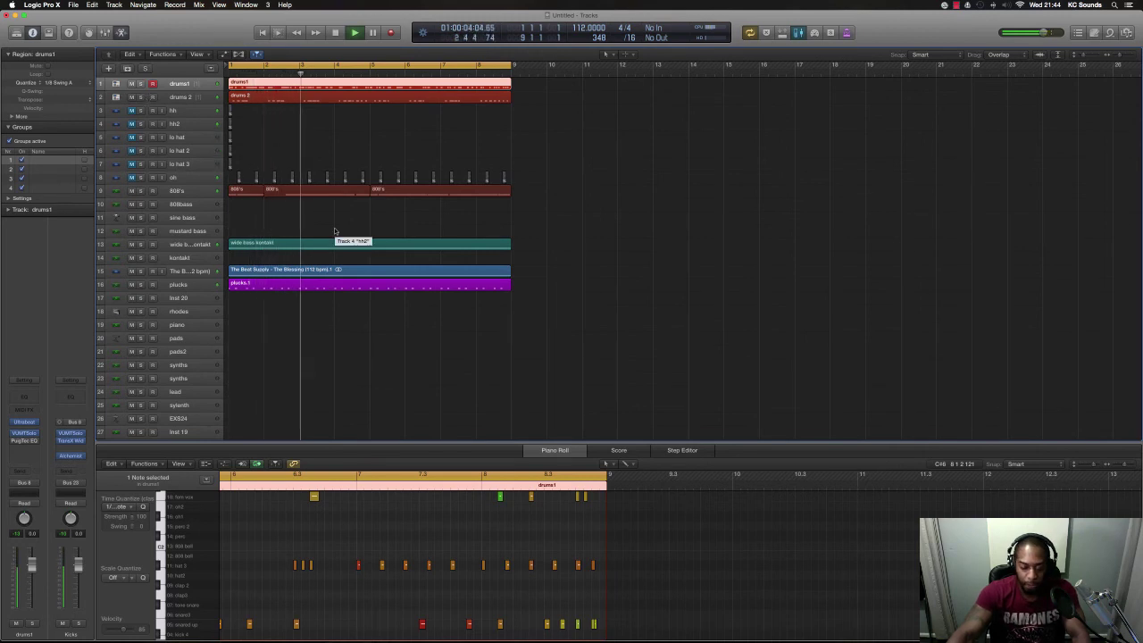
pyautogui.press('super+Up')
pyautogui.press('super+Up')
pyautogui.press('super+Up')
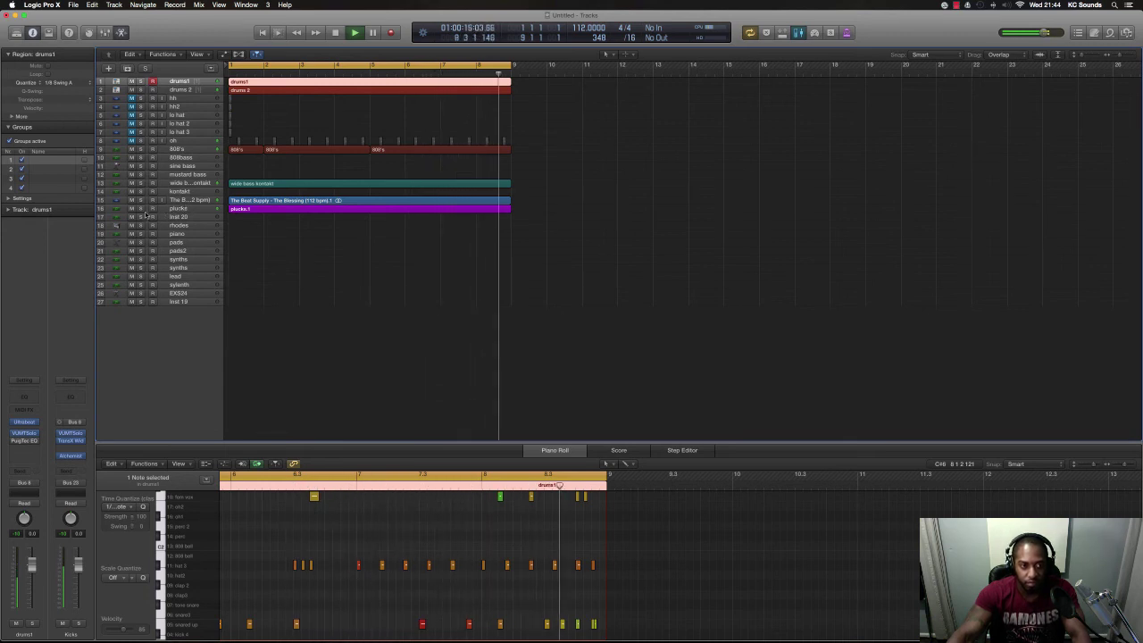
# - Toggle the mute on The Blessing sample track to compare during playback, and mute the wide bass kontakt track
pyautogui.click(131, 208)
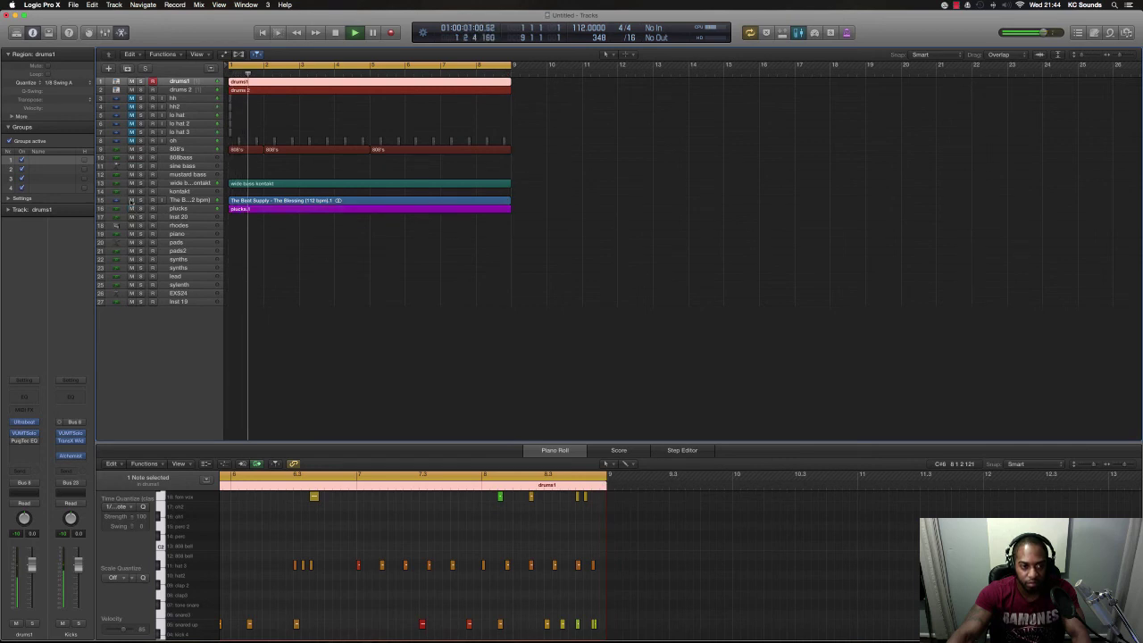
pyautogui.click(132, 200)
pyautogui.click(132, 200)
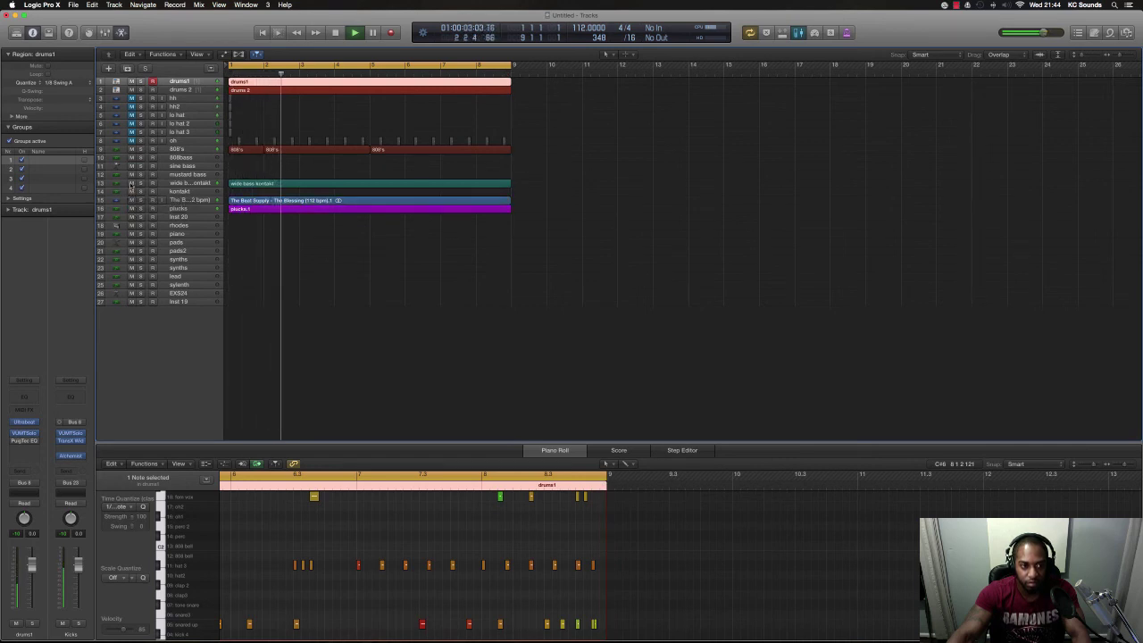
pyautogui.click(131, 183)
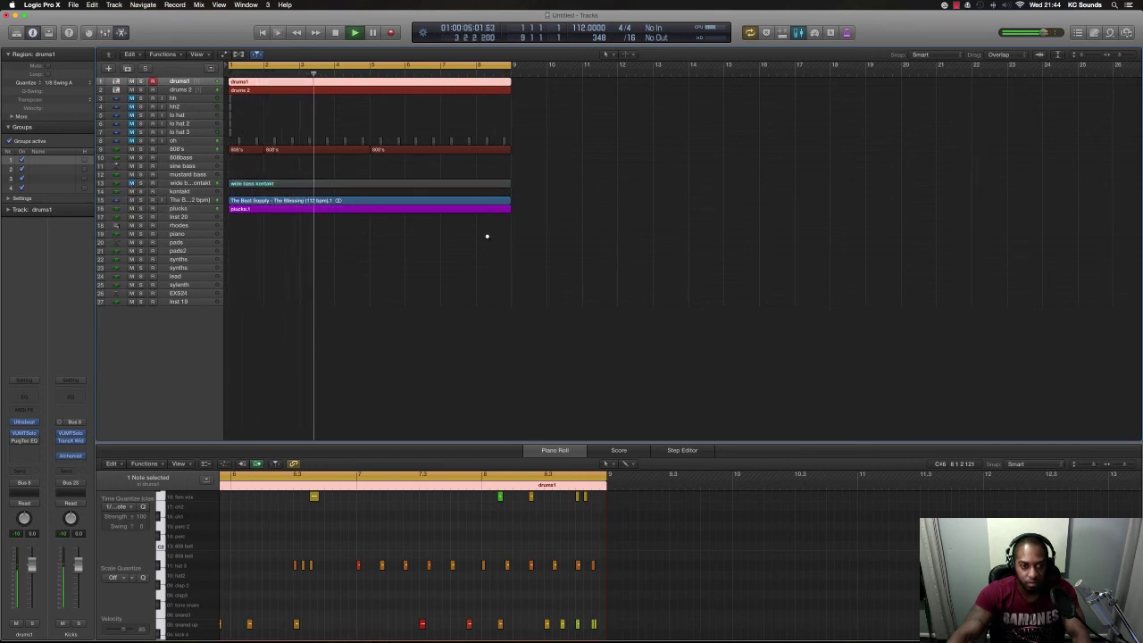
# - Duplicate all regions of bars 1–8 to bar 9 and delete the wide bass kontakt region from the first eight bars
pyautogui.scroll(3, 486, 236)
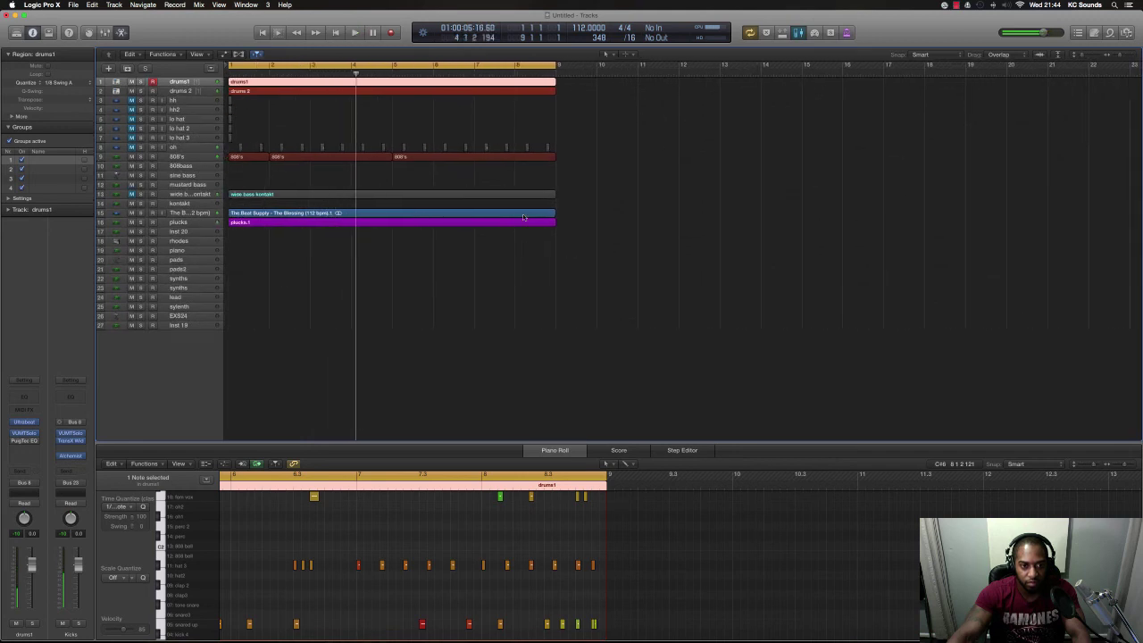
pyautogui.moveTo(578, 251); pyautogui.dragTo(260, 82)
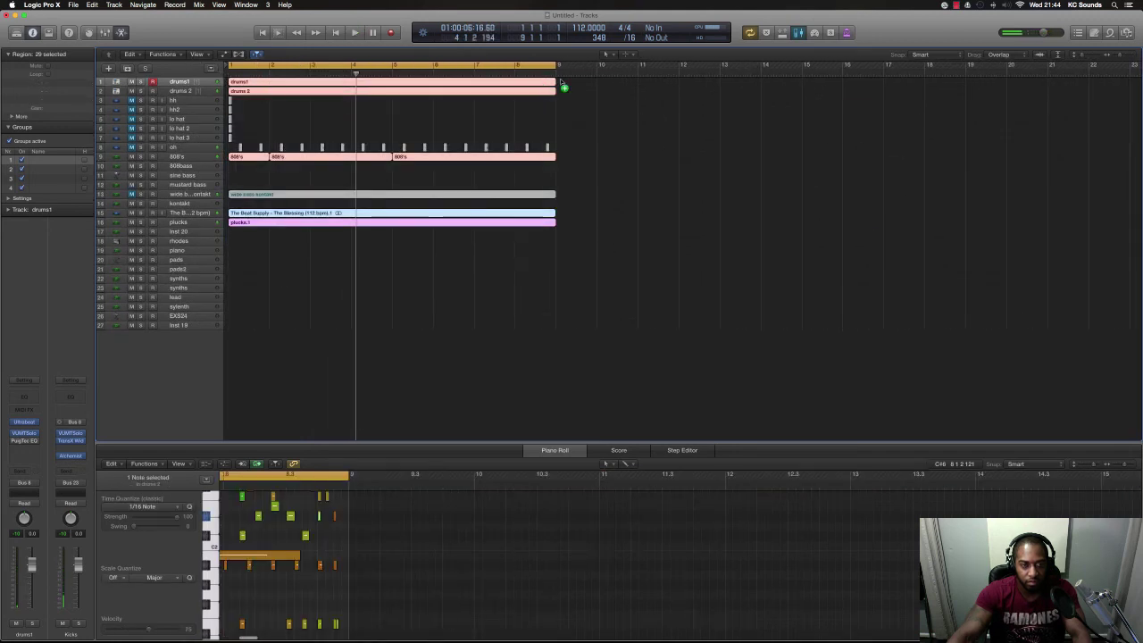
pyautogui.moveTo(562, 83); pyautogui.dragTo(585, 89)
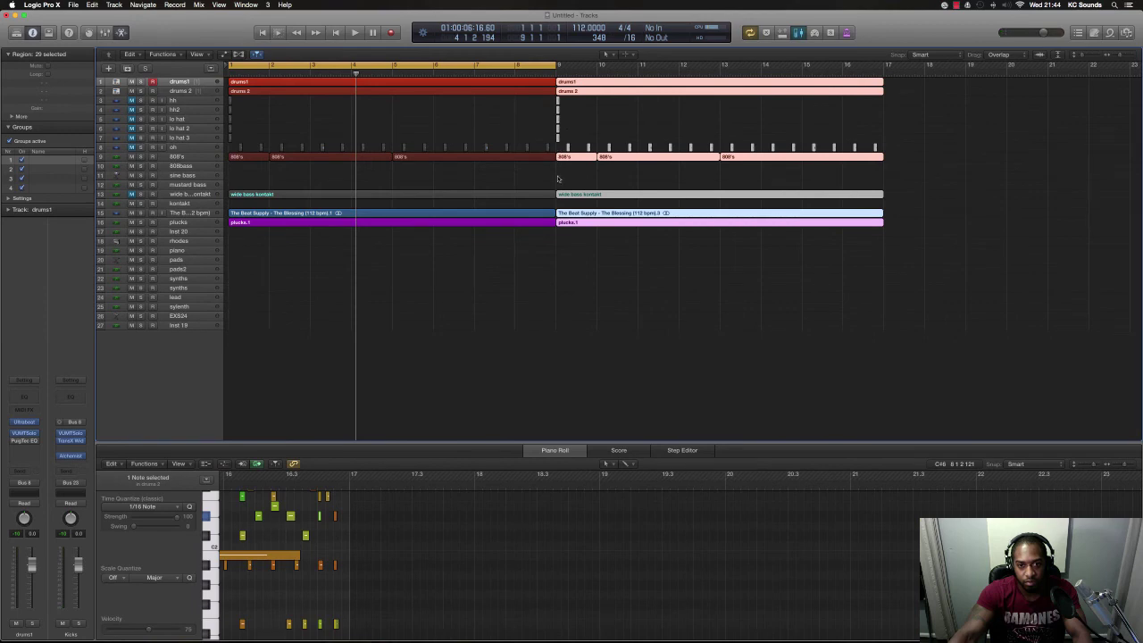
pyautogui.click(506, 193)
pyautogui.press('Delete')
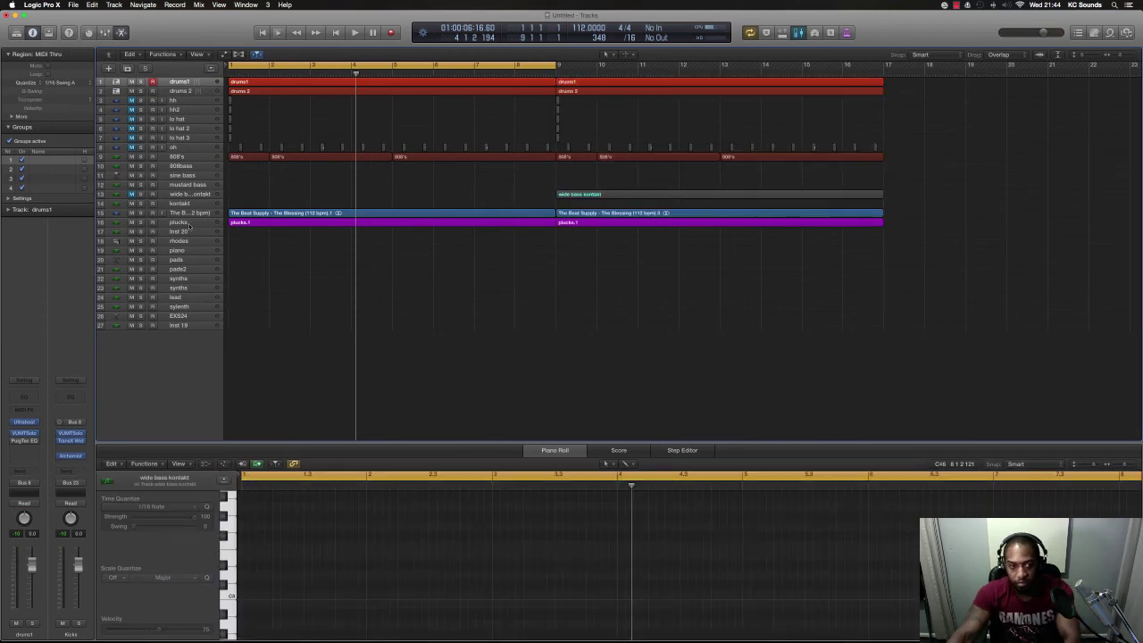
# - Extend the cycle range to cover bars 1–16 and delete the drums1 and drums 2 parts from bars 1–4
pyautogui.scroll(5, 316, 202)
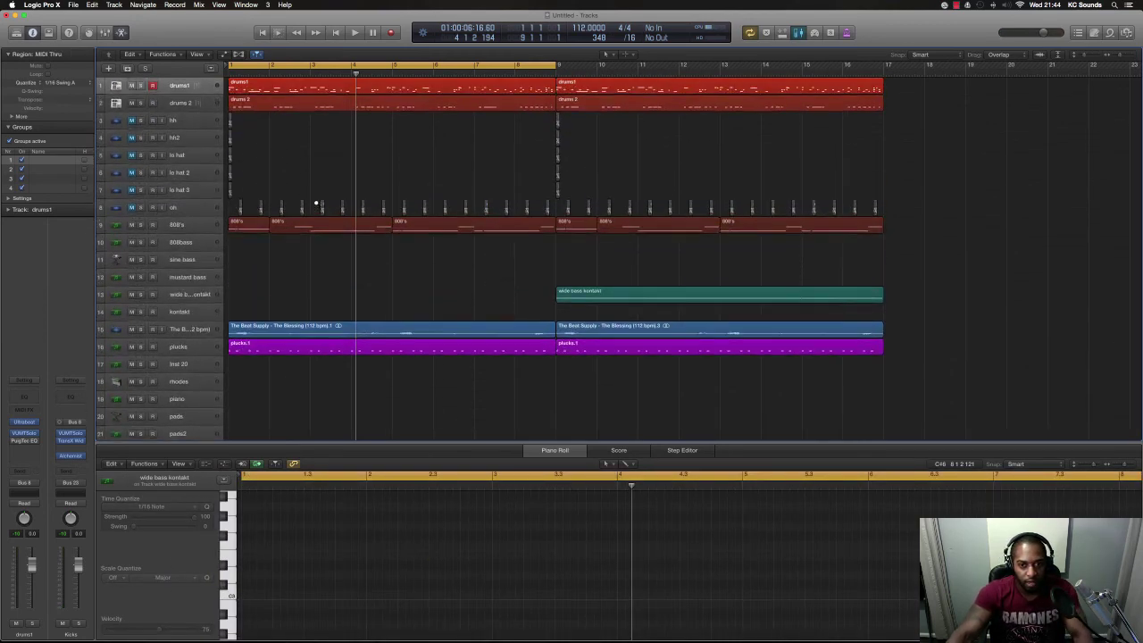
pyautogui.moveTo(553, 65); pyautogui.dragTo(882, 176)
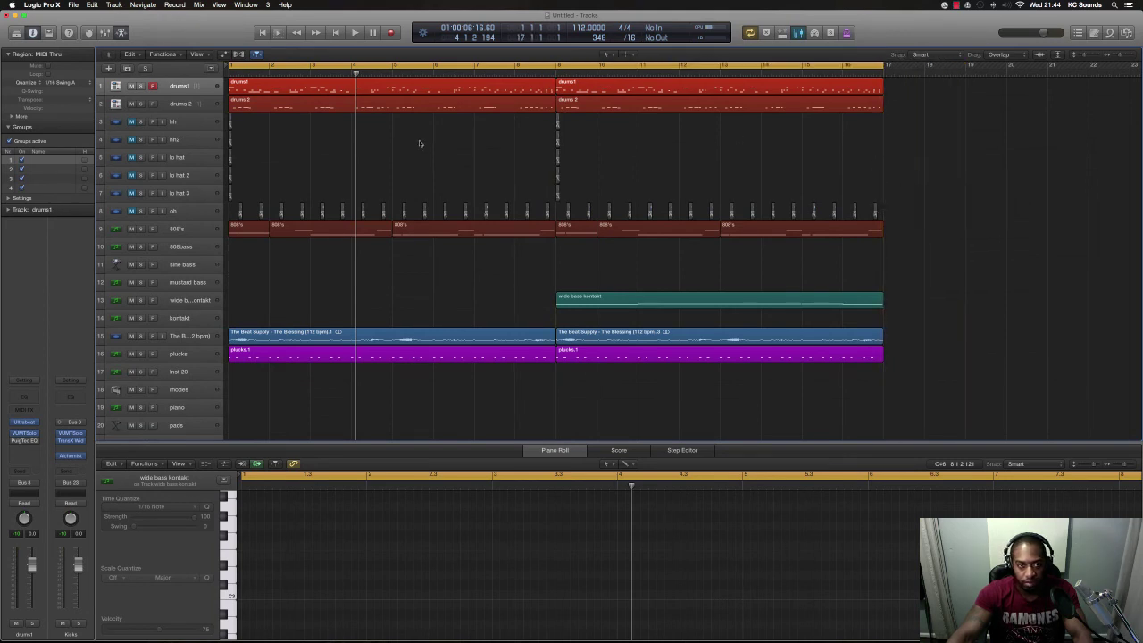
pyautogui.click(389, 84)
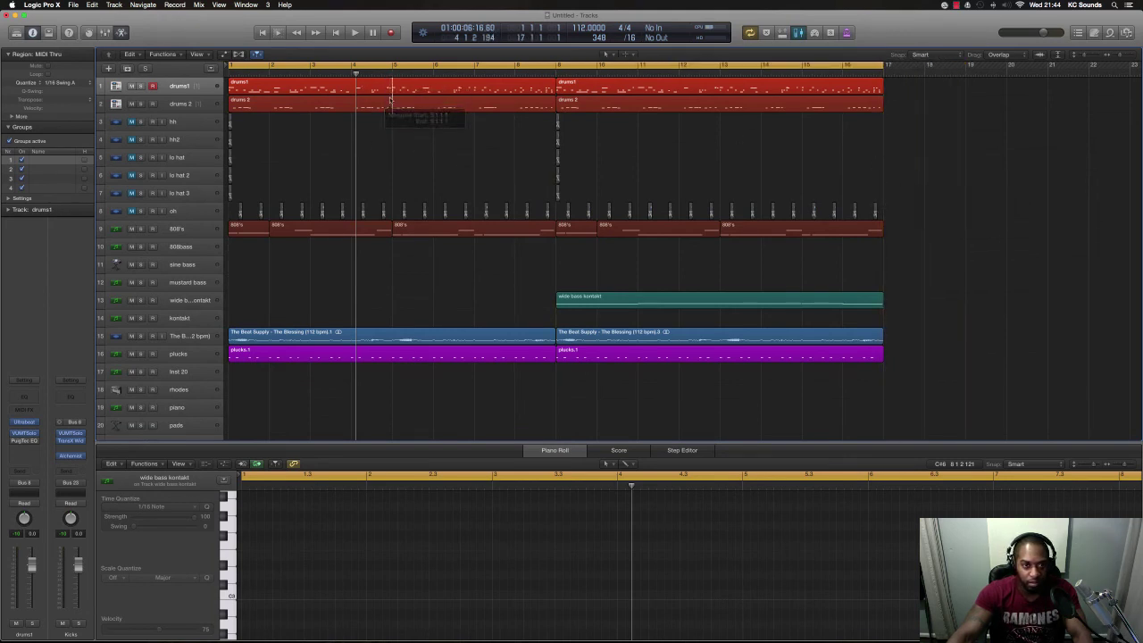
pyautogui.moveTo(376, 123); pyautogui.dragTo(361, 91)
pyautogui.press('Delete')
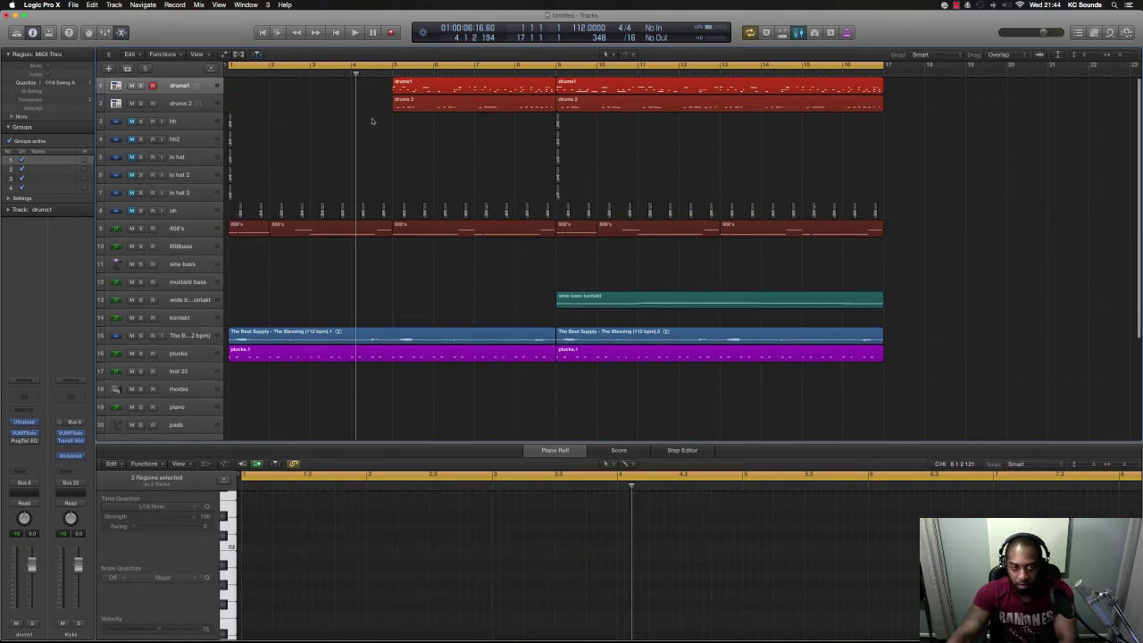
# - Delete the three 808's regions from bars 1–8 and play the intro through into bar 9
pyautogui.press('space')
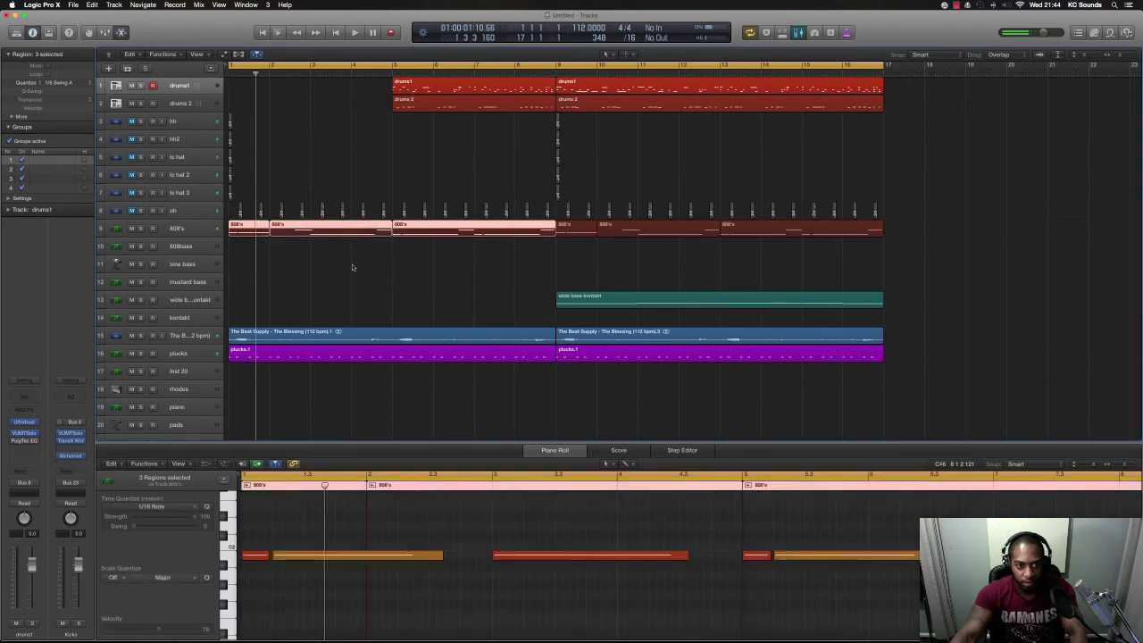
pyautogui.moveTo(354, 264); pyautogui.dragTo(240, 229)
pyautogui.press('Delete')
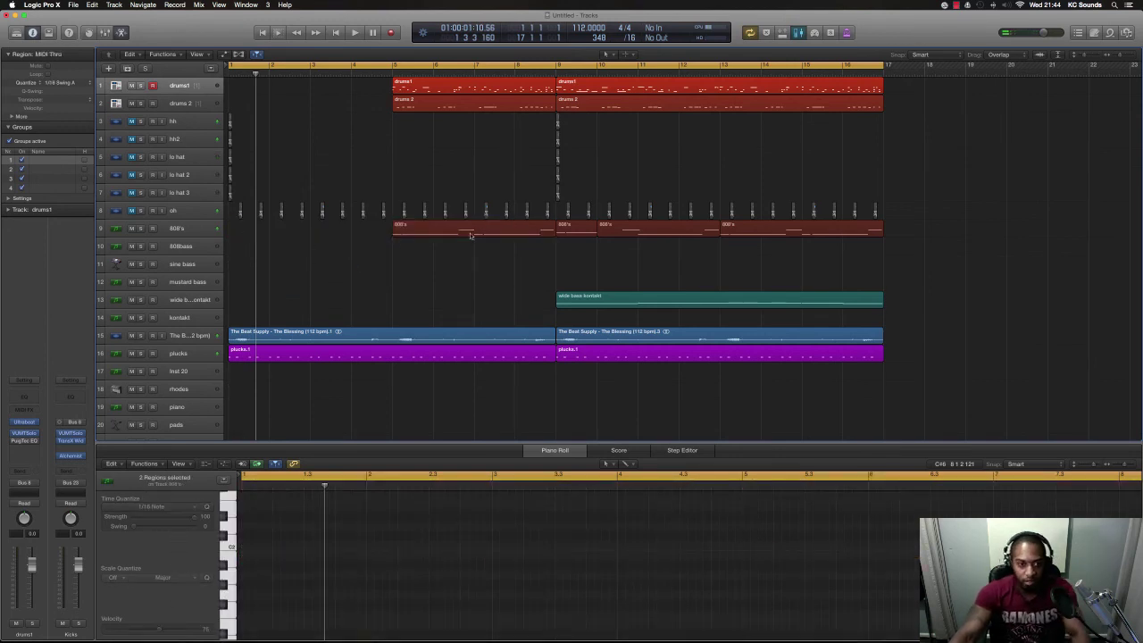
pyautogui.click(476, 231)
pyautogui.press('Delete')
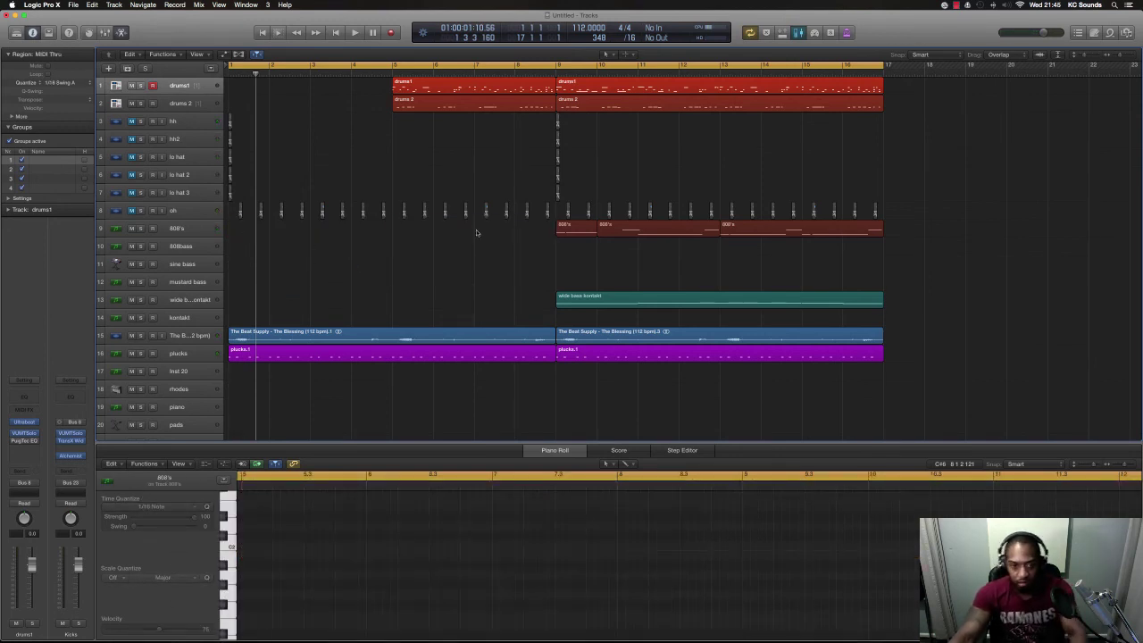
pyautogui.press('space')
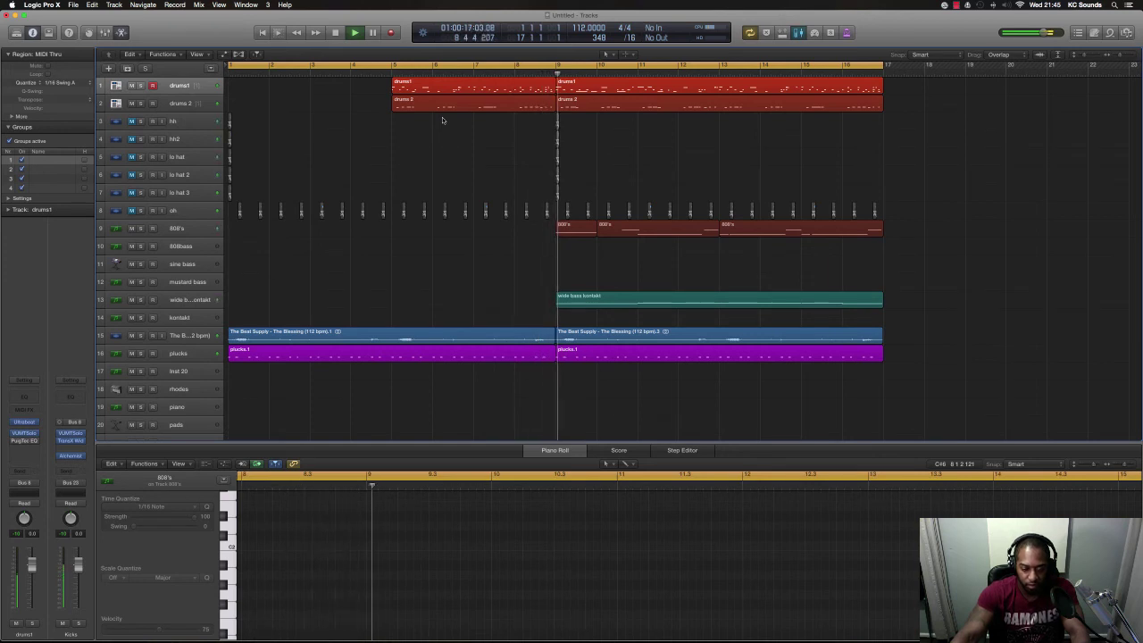
pyautogui.press('space')
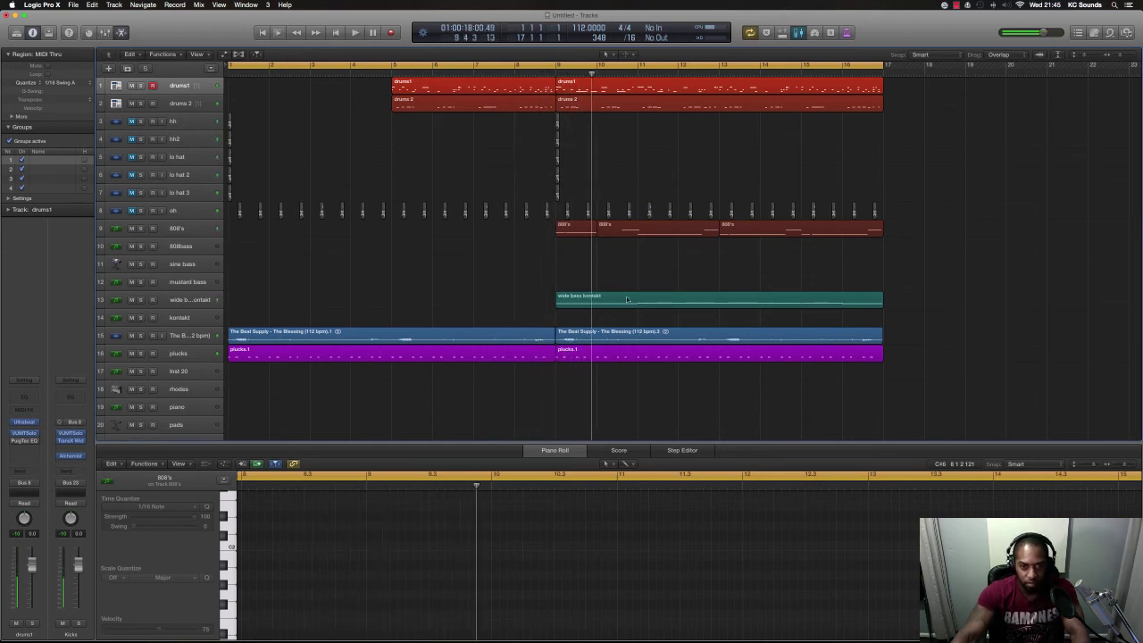
# - Delete the wide bass kontakt region at bar 9 and play the arrangement from the beginning past the drop
pyautogui.click(629, 303)
pyautogui.press('Delete')
pyautogui.press('Return')
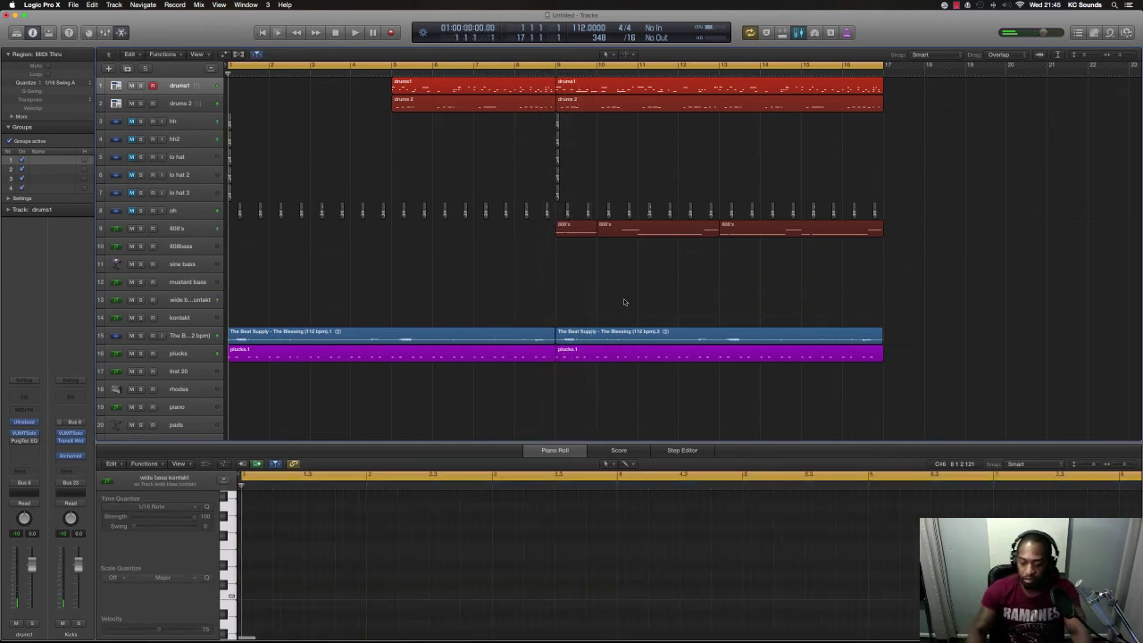
pyautogui.press('space')
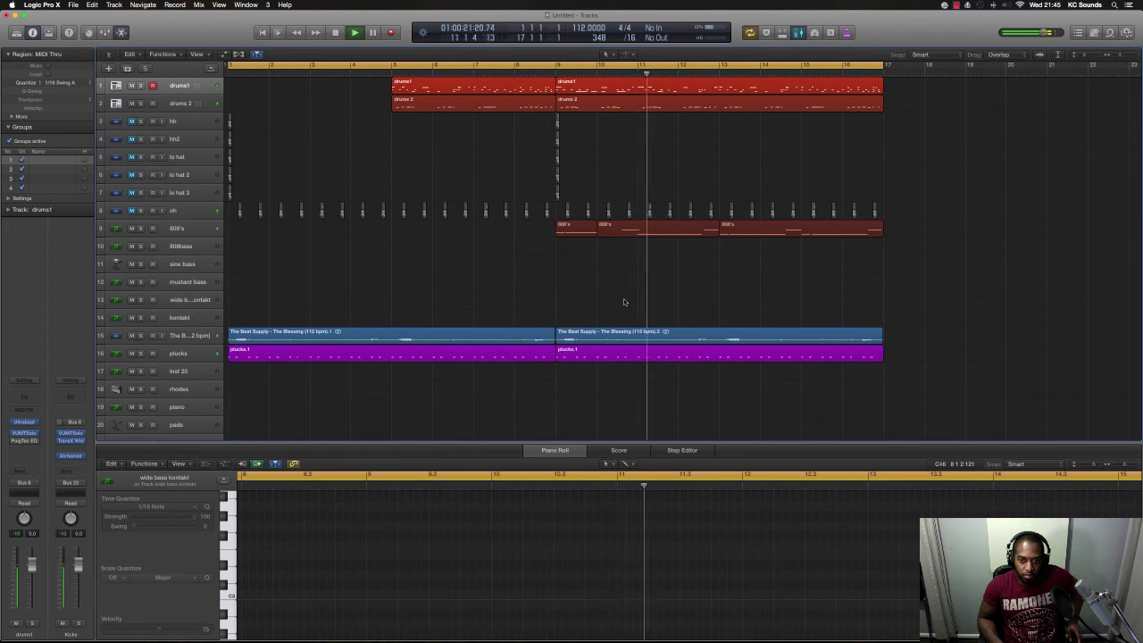
pyautogui.press('space')
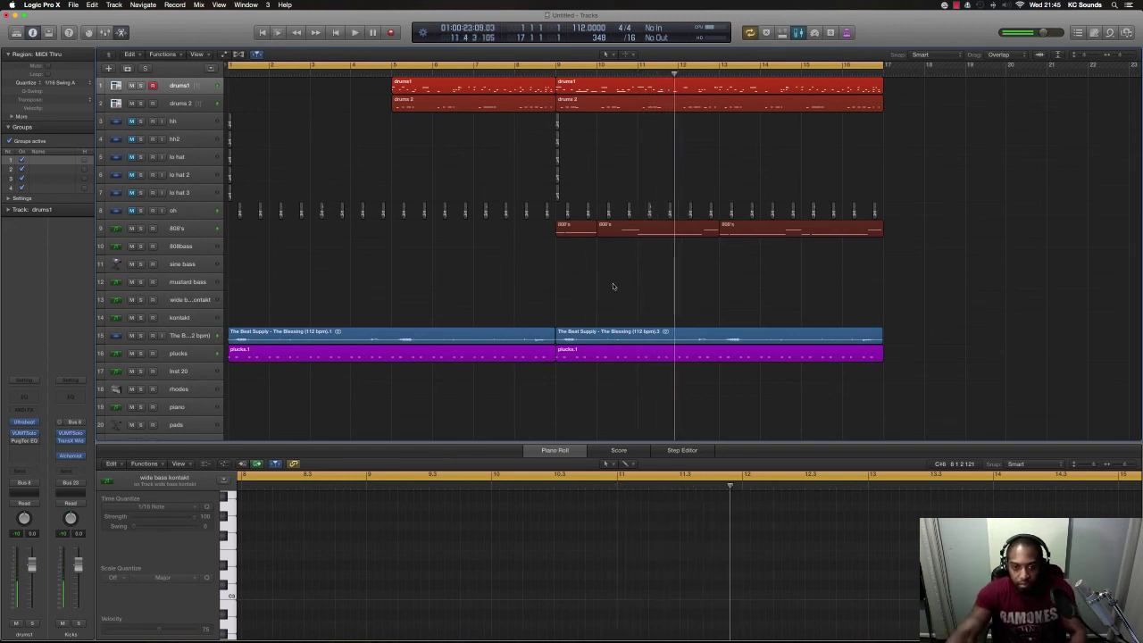
# - Check the 808's note before bar 11 and audition the sounds of the drums1 kit in the bar 9 region
pyautogui.click(625, 233)
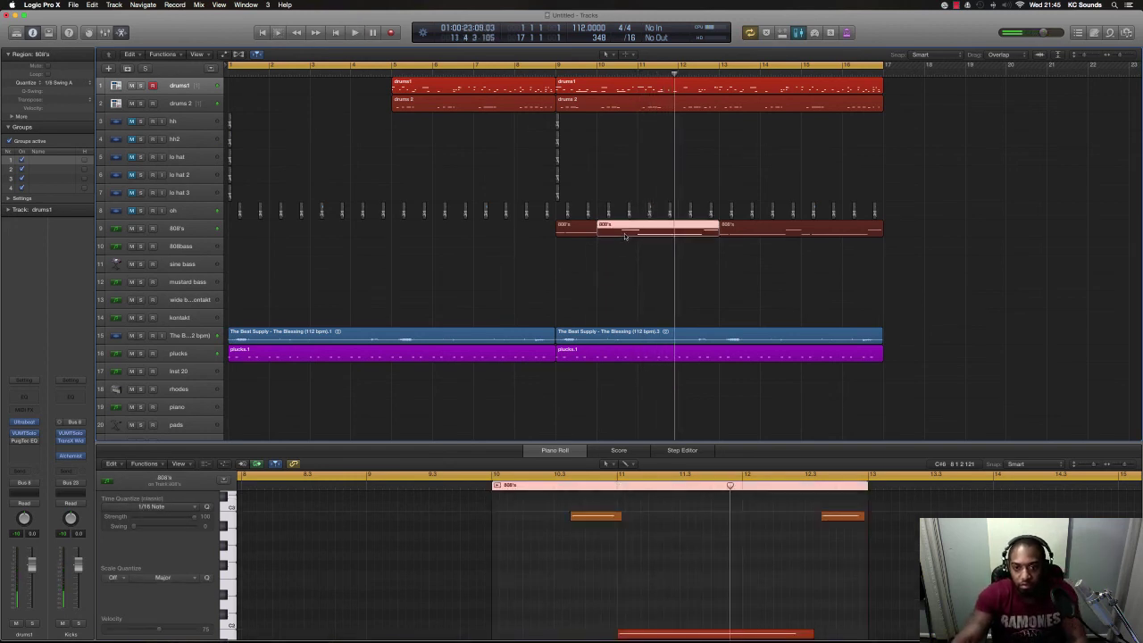
pyautogui.click(606, 519)
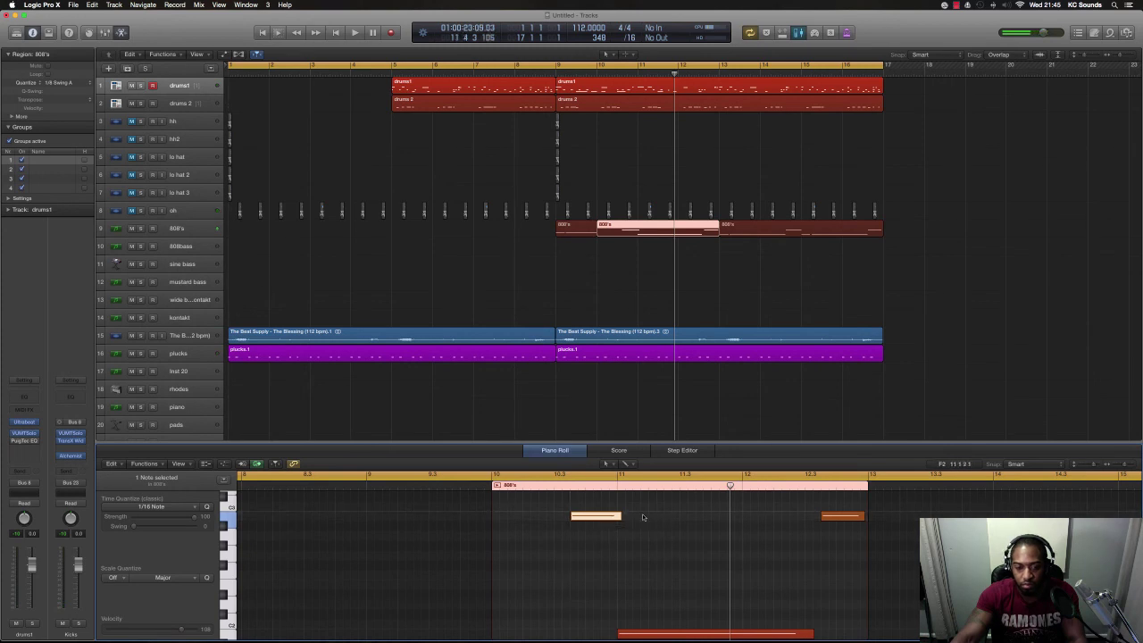
pyautogui.click(559, 87)
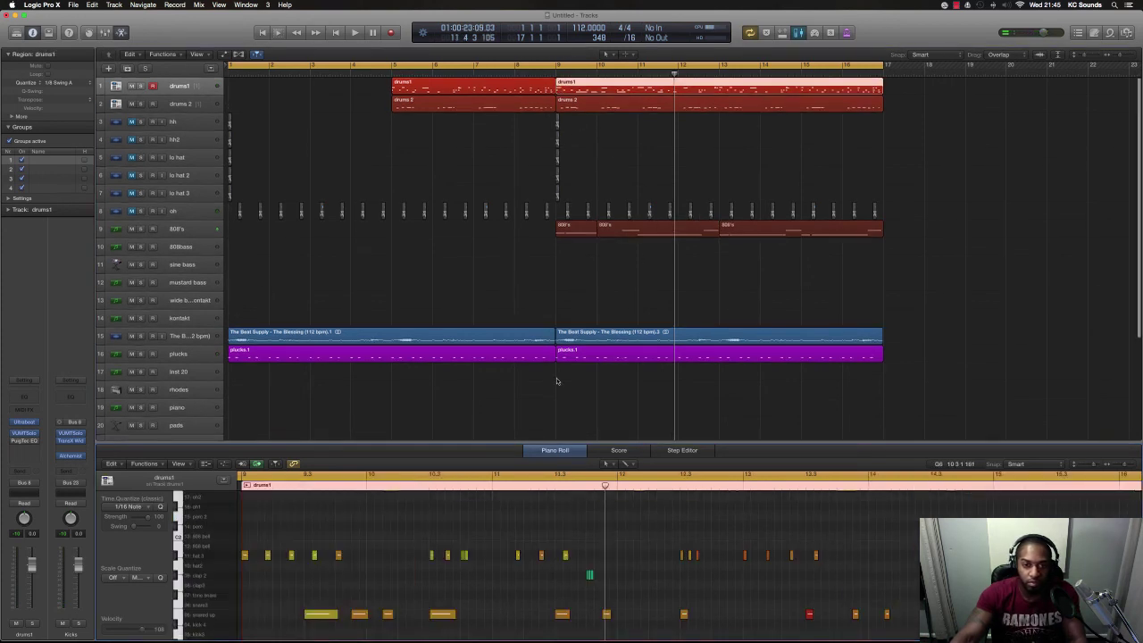
pyautogui.scroll(5, 211, 526)
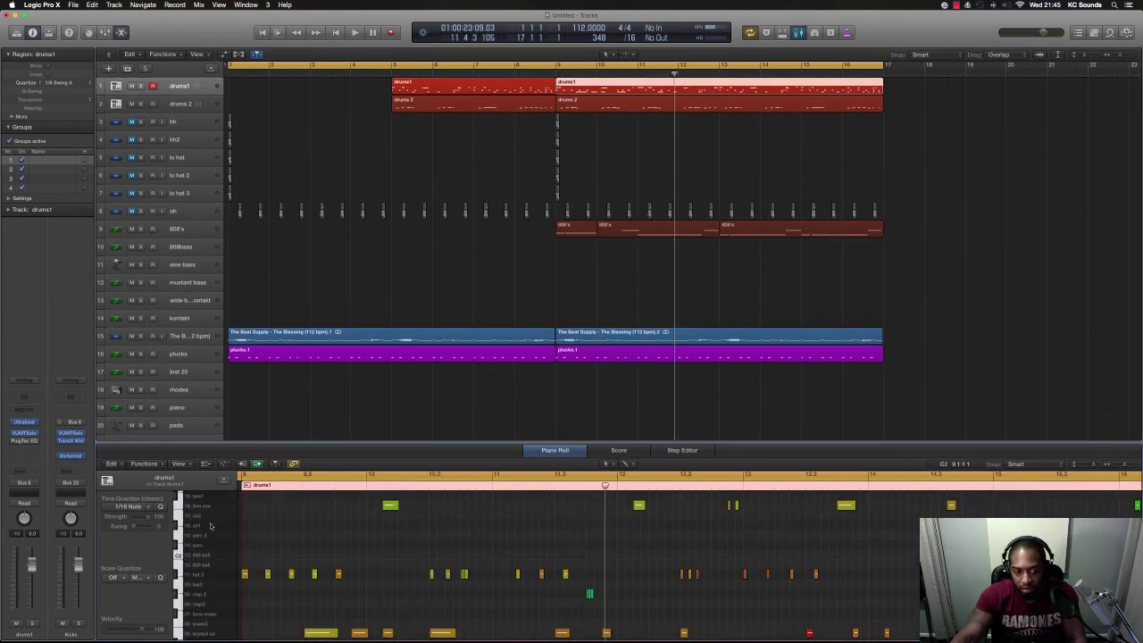
pyautogui.scroll(2, 213, 520)
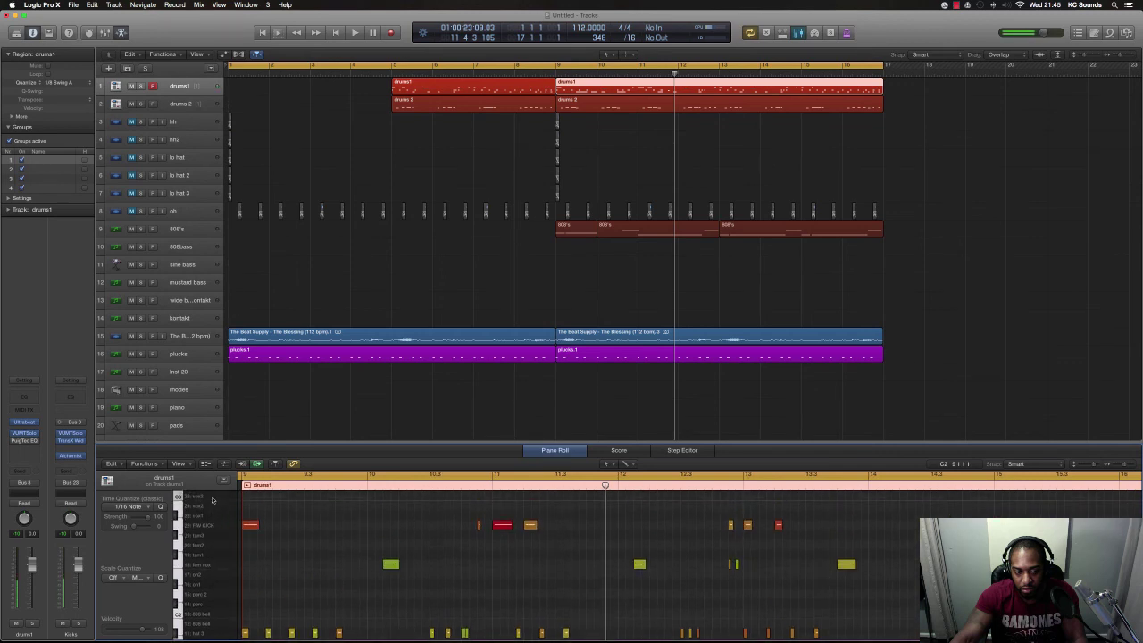
pyautogui.scroll(5, 216, 531)
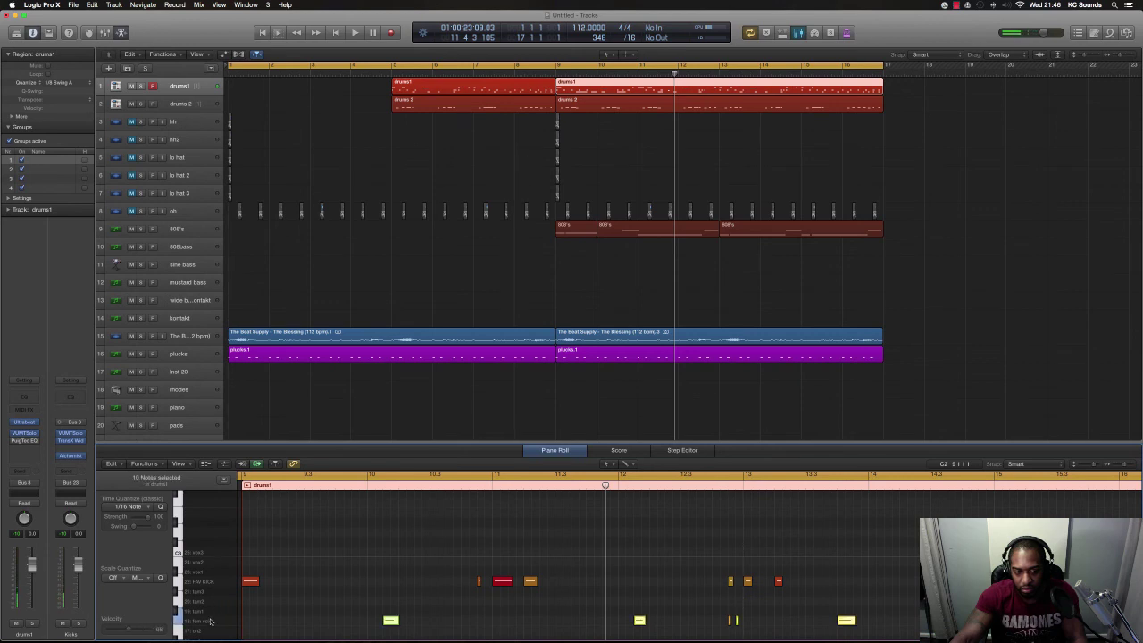
# - Audition the drums 2 kit sounds and add a sustained note at the start of bar 9 in its second region
pyautogui.click(201, 107)
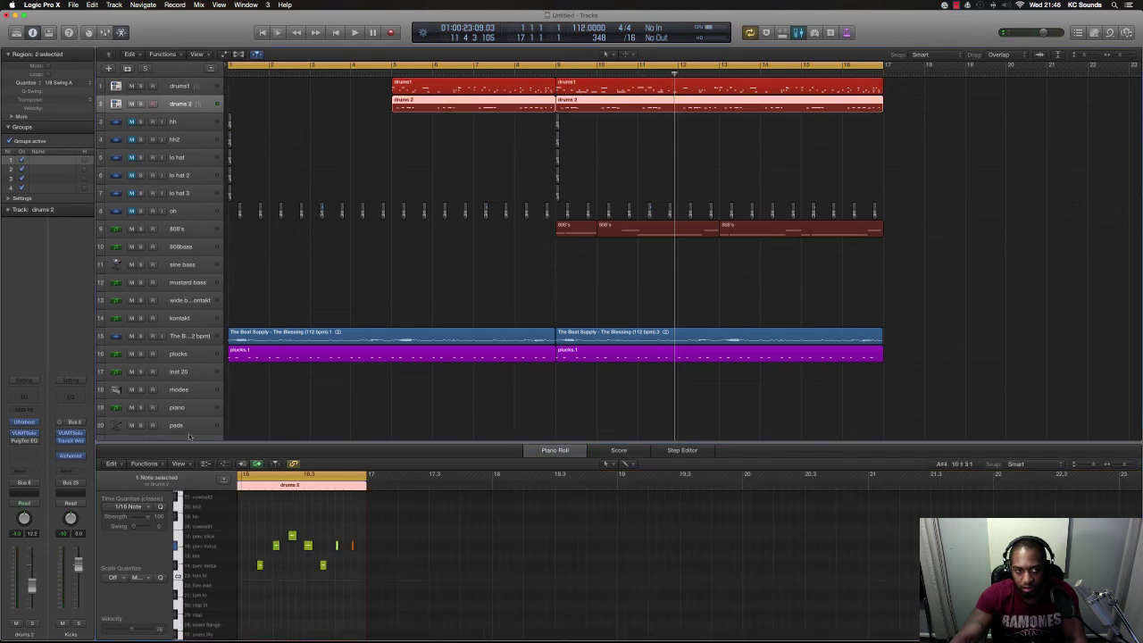
pyautogui.scroll(5, 212, 525)
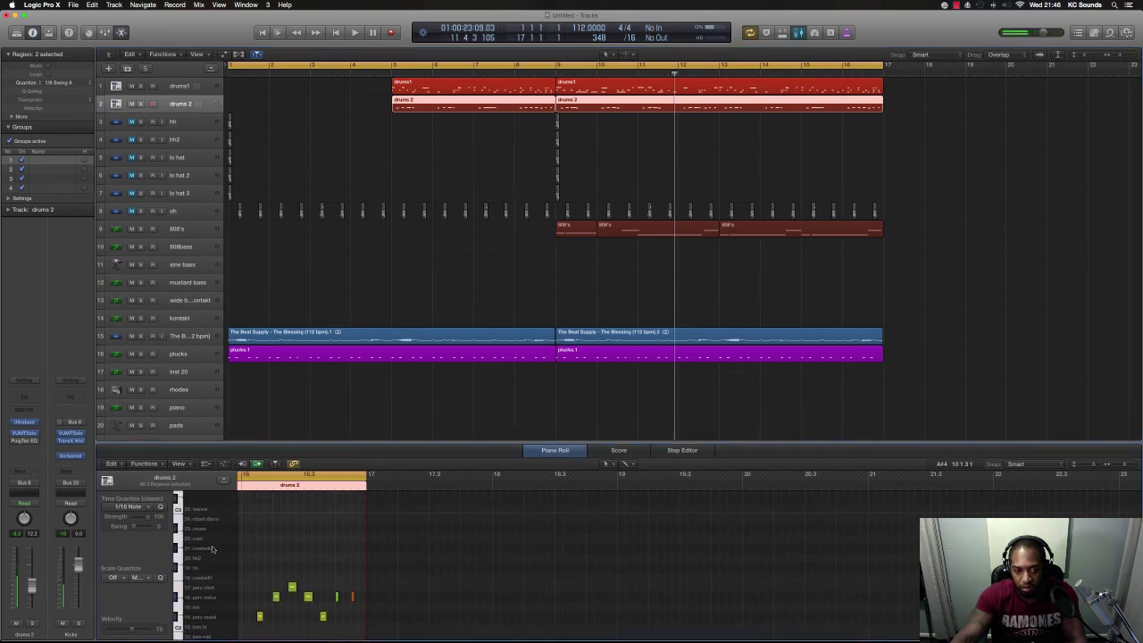
pyautogui.scroll(-1, 212, 532)
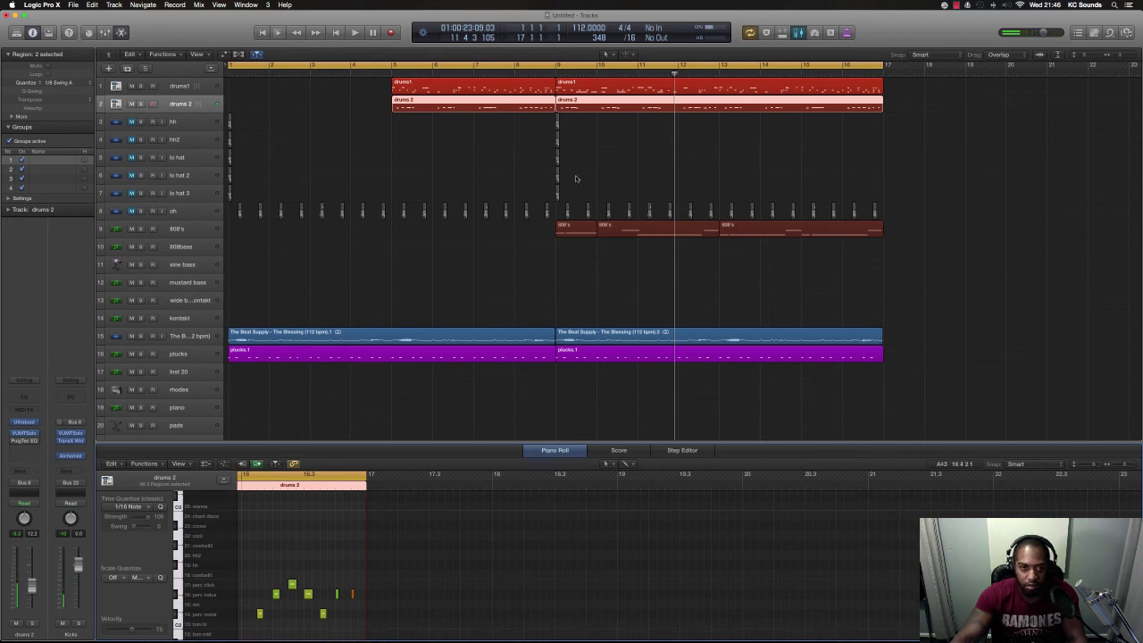
pyautogui.click(572, 147)
pyautogui.click(576, 104)
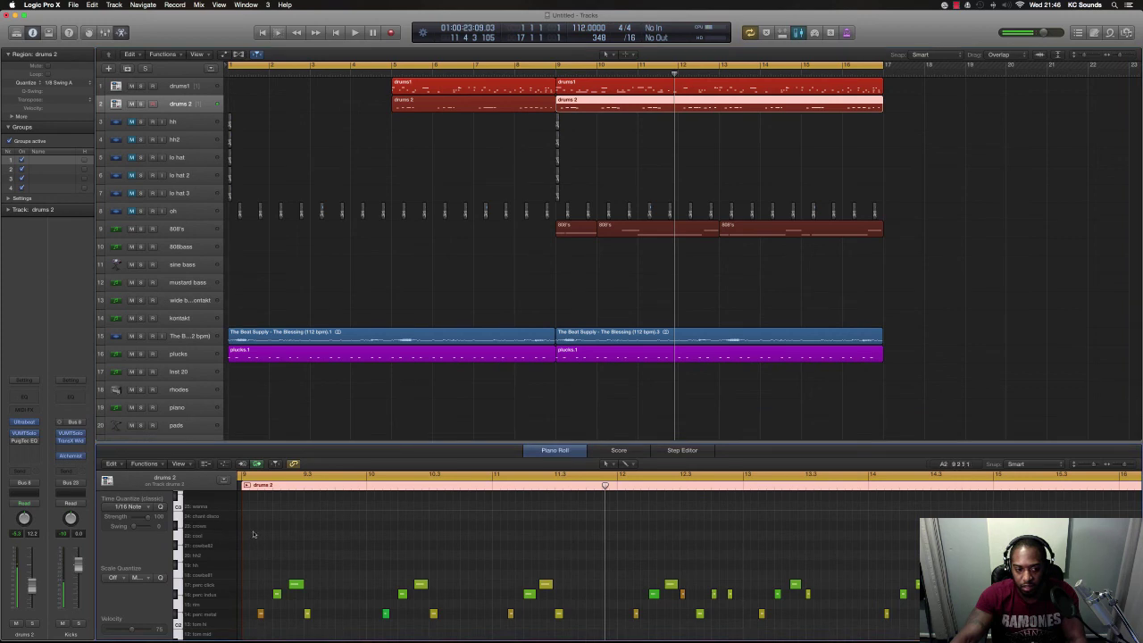
pyautogui.click(249, 530)
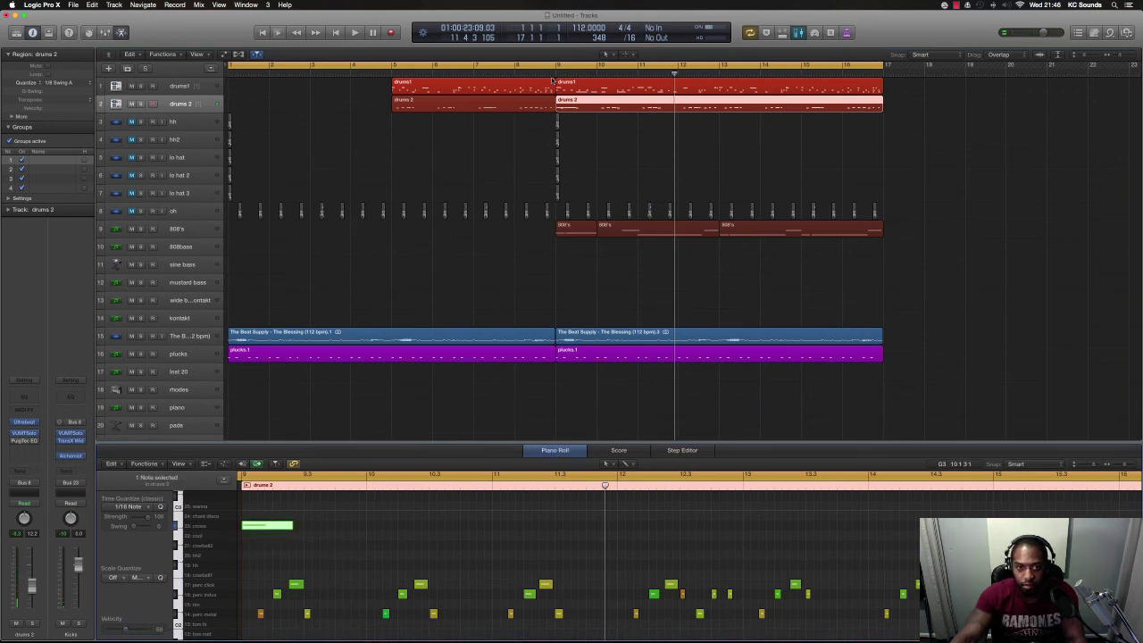
# - Delete the last beat of bar 8 from the drums1 and drums 2 regions and test playback from bar 7
pyautogui.moveTo(546, 78); pyautogui.dragTo(553, 188)
pyautogui.press('Delete')
pyautogui.press('super+Right')
pyautogui.press('super+Right')
pyautogui.press('super+Right')
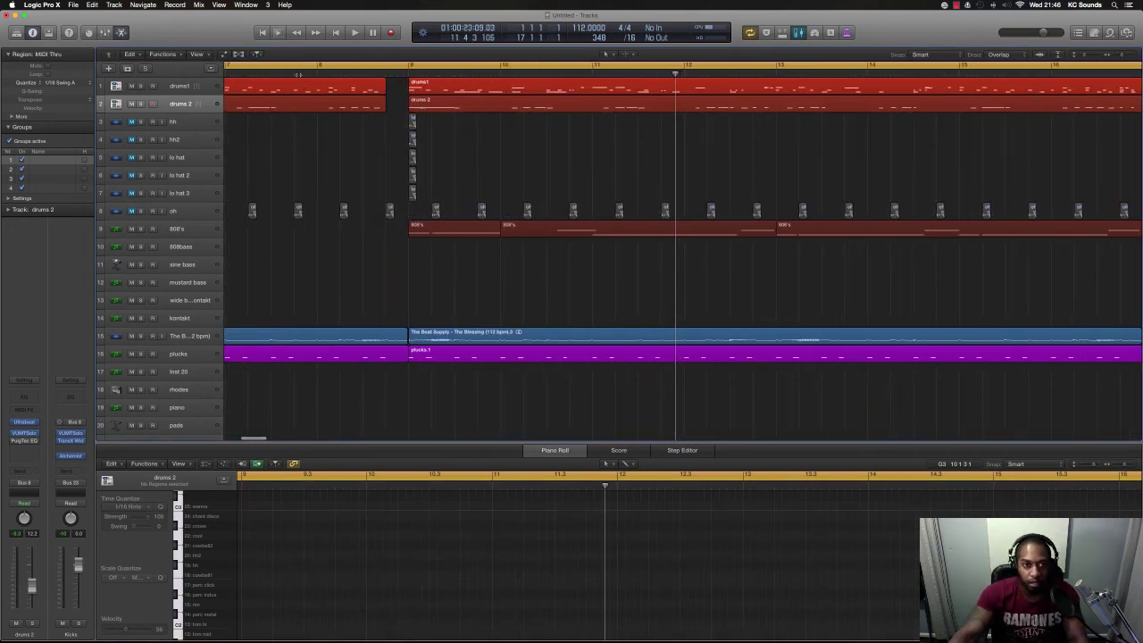
pyautogui.click(299, 74)
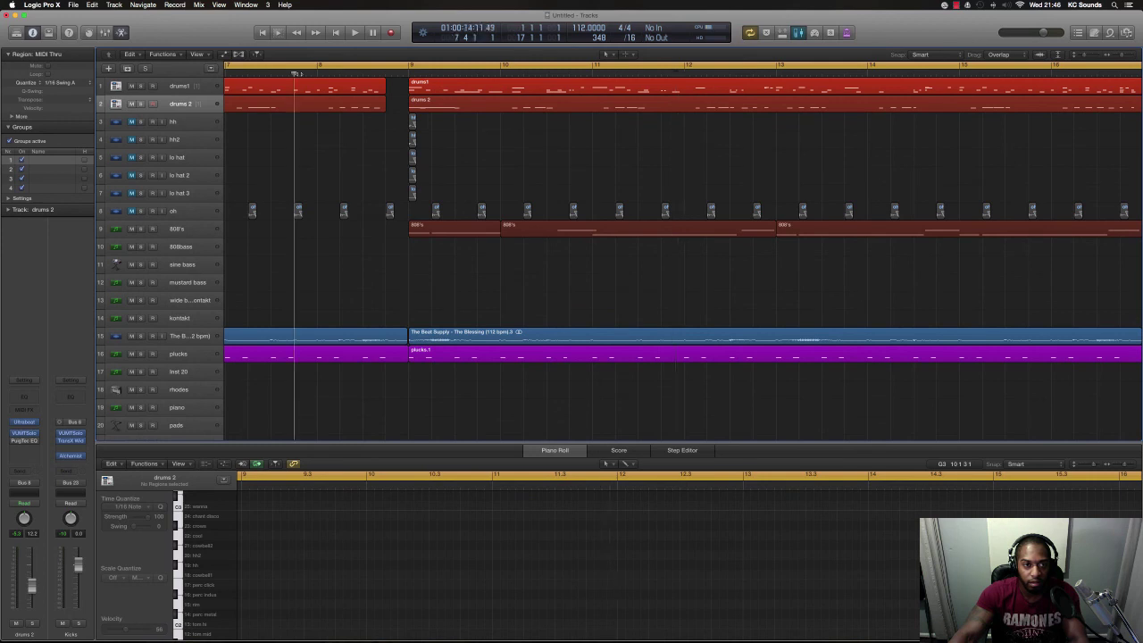
pyautogui.press('space')
pyautogui.press('space')
pyautogui.press('Return')
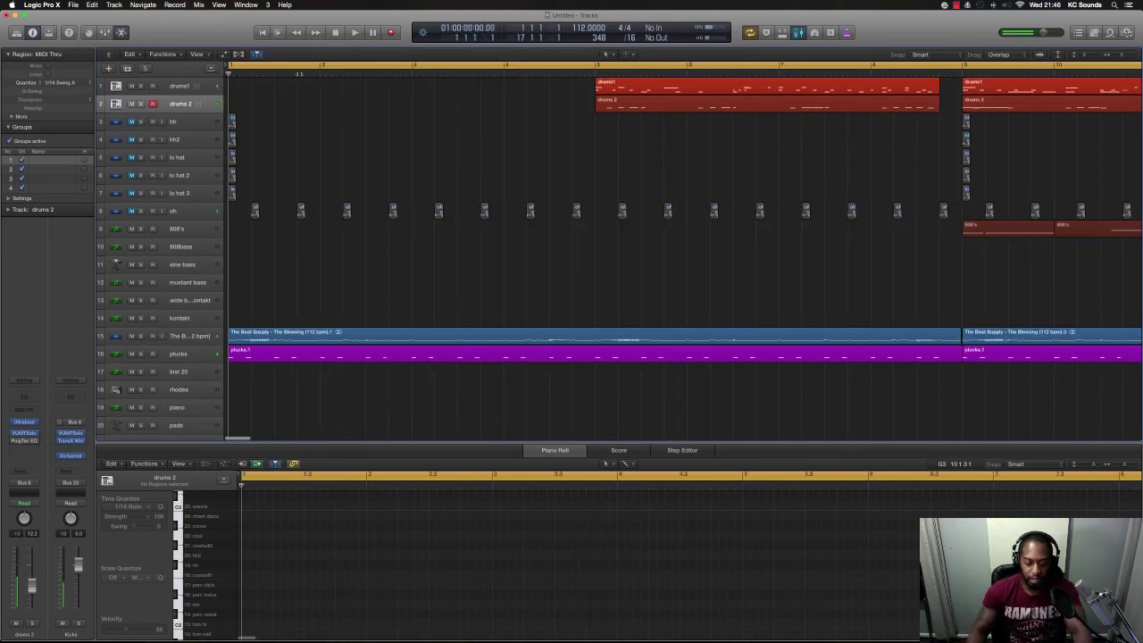
# - Play the full sixteen-bar arrangement from the start and fit all tracks and bars in view
pyautogui.press('space')
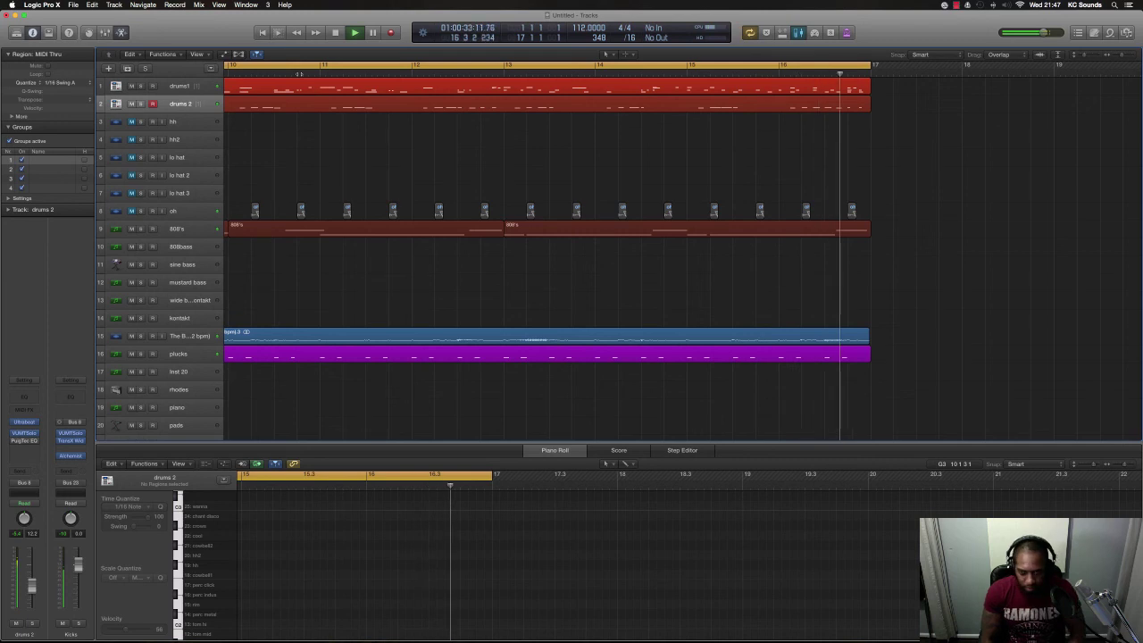
pyautogui.press('space')
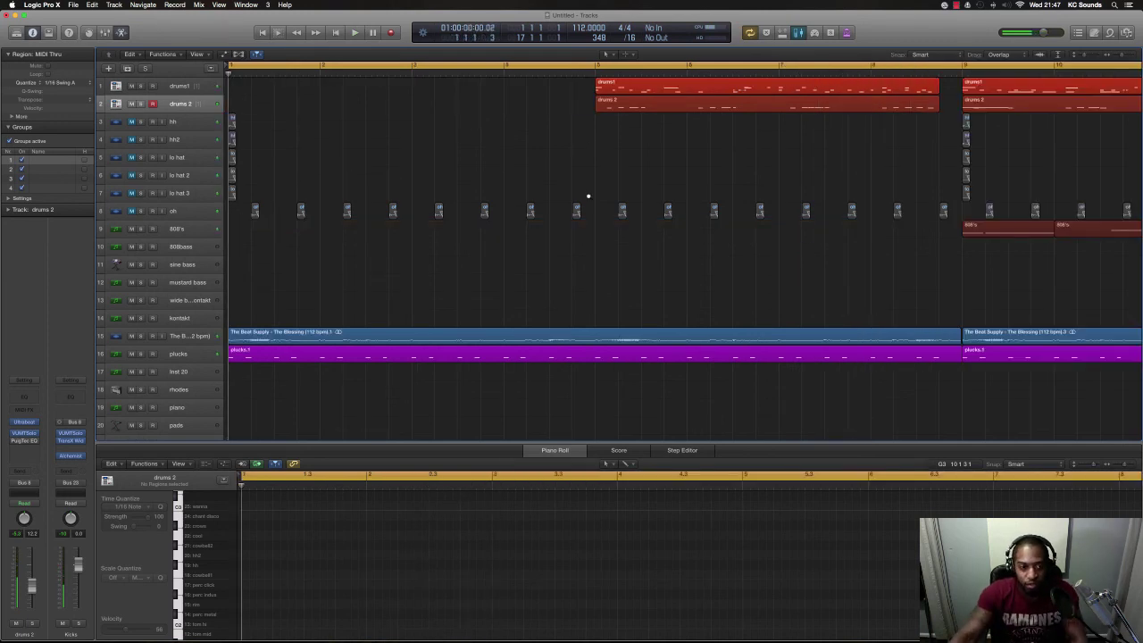
pyautogui.scroll(-10, 587, 195)
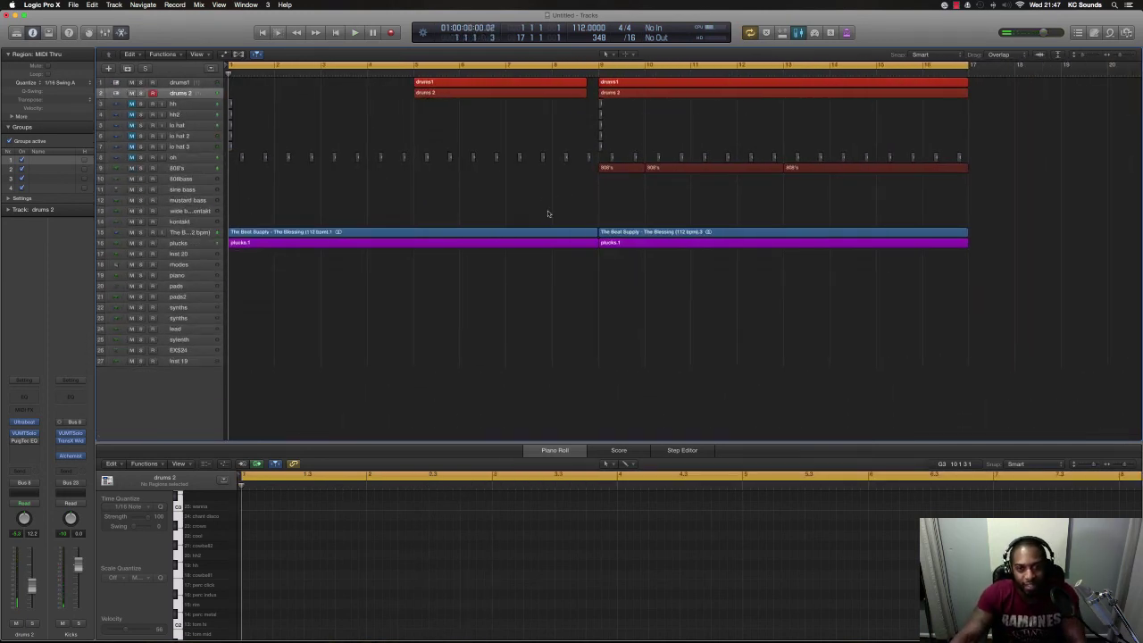
pyautogui.scroll(-4, 548, 214)
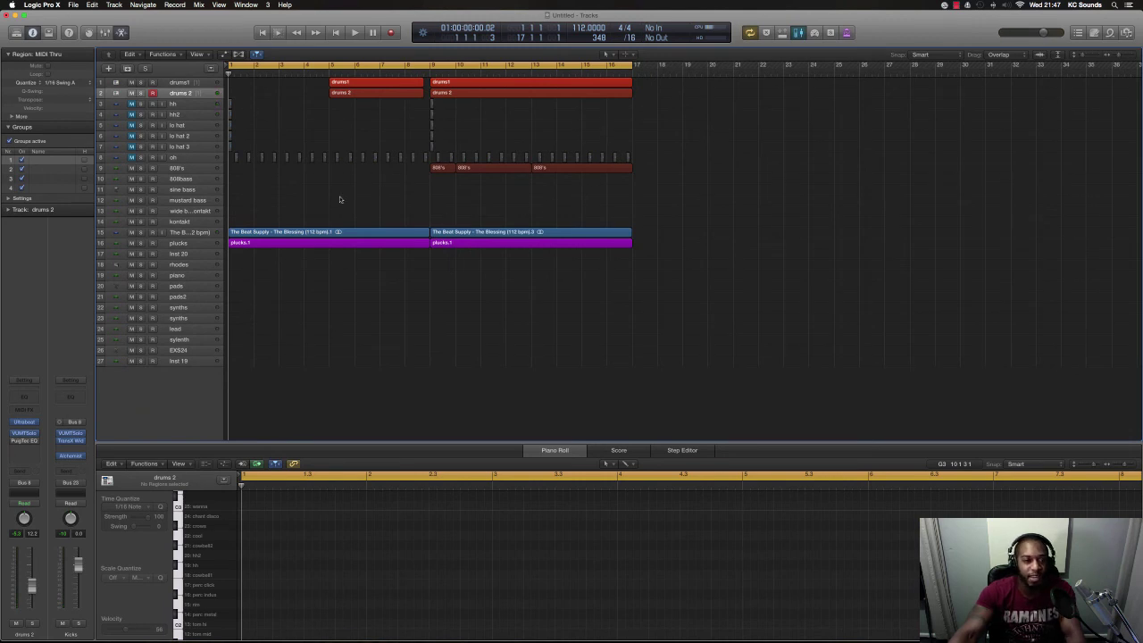